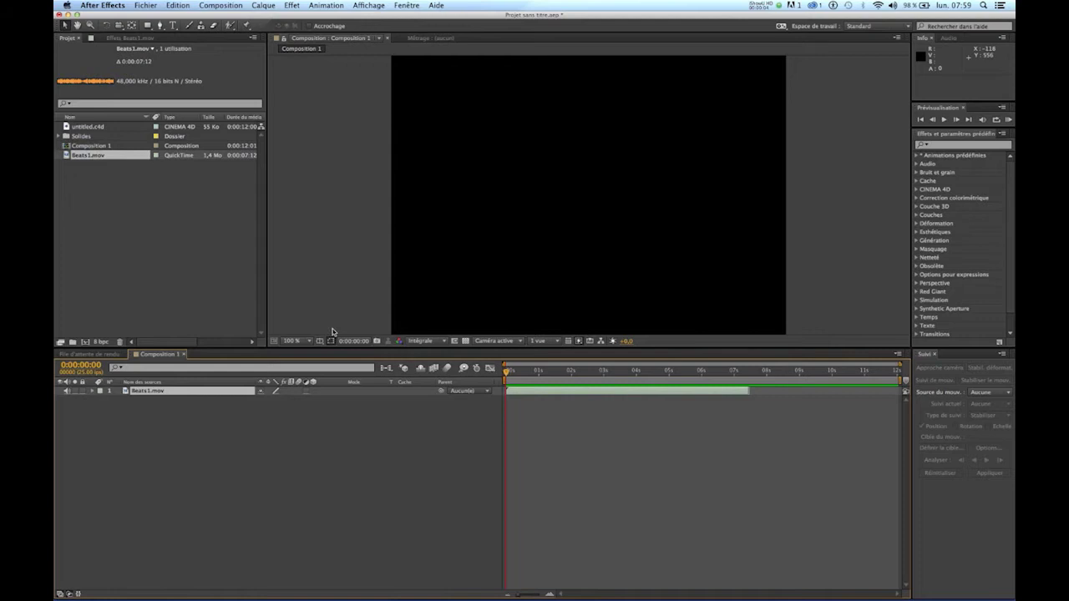
Add a red solid scaled to 41% and place it in the upper-left area of the composition, at about 160, 209
{"action": "left_click", "coordinate": [632, 398]}
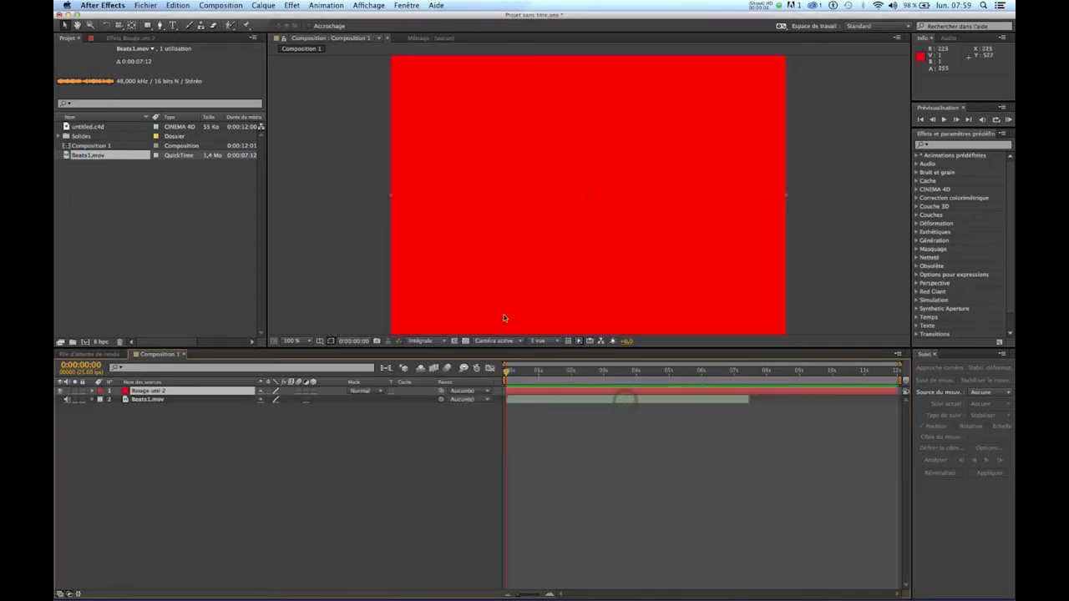
{"action": "key", "text": "s"}
{"action": "left_click_drag", "start_coordinate": [274, 399], "coordinate": [227, 399]}
{"action": "left_click_drag", "start_coordinate": [545, 213], "coordinate": [434, 179]}
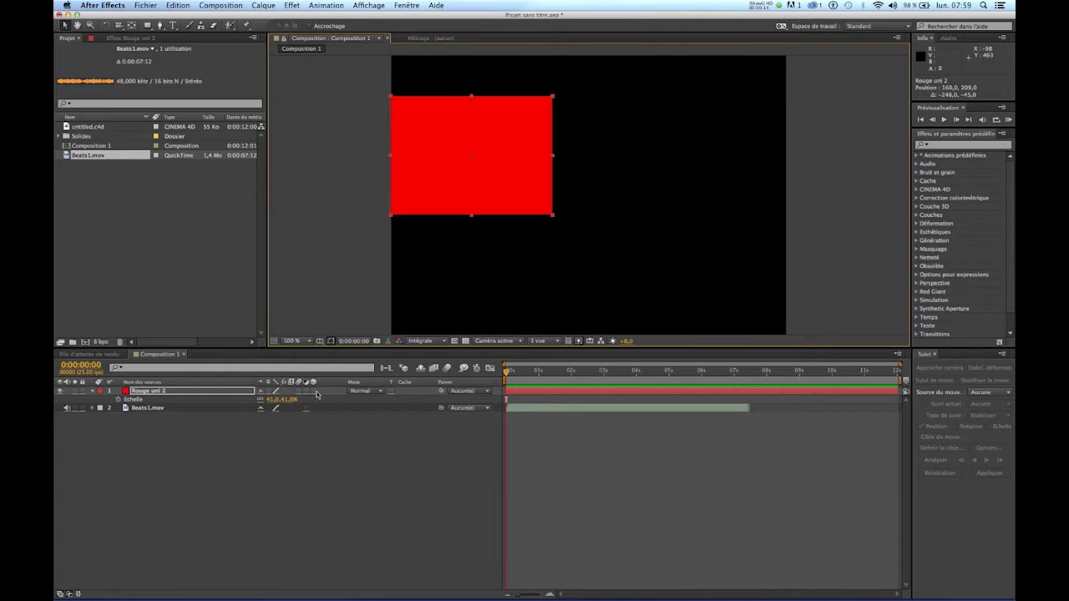
Convert the audio of the Beats1.mov layer to keyframes with the keyframe assistant
{"action": "left_click", "coordinate": [138, 408]}
{"action": "left_click", "coordinate": [326, 5]}
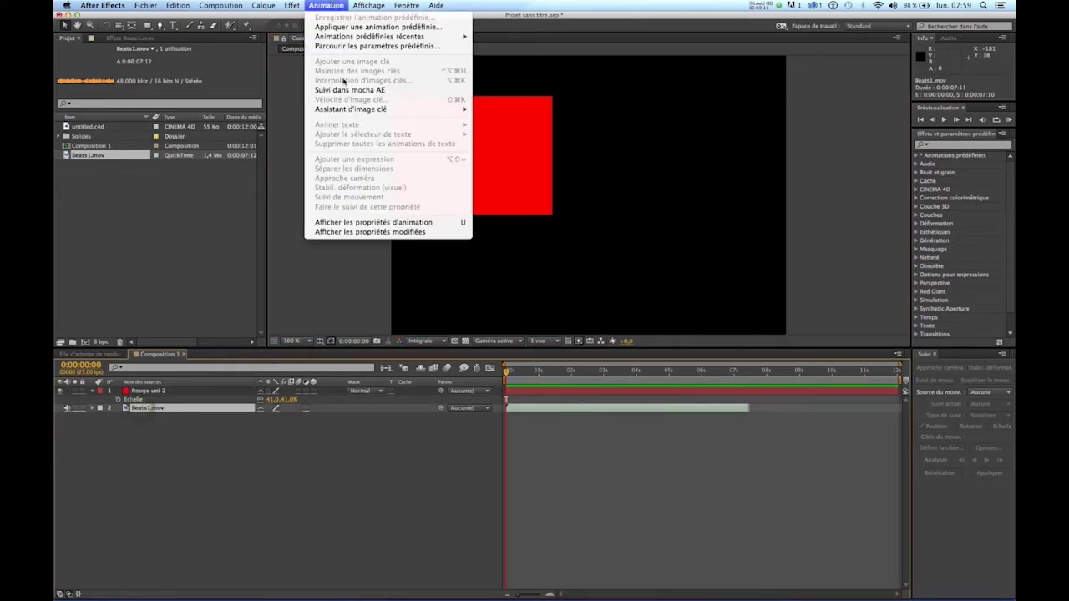
{"action": "mouse_move", "coordinate": [349, 109]}
{"action": "left_click", "coordinate": [556, 127]}
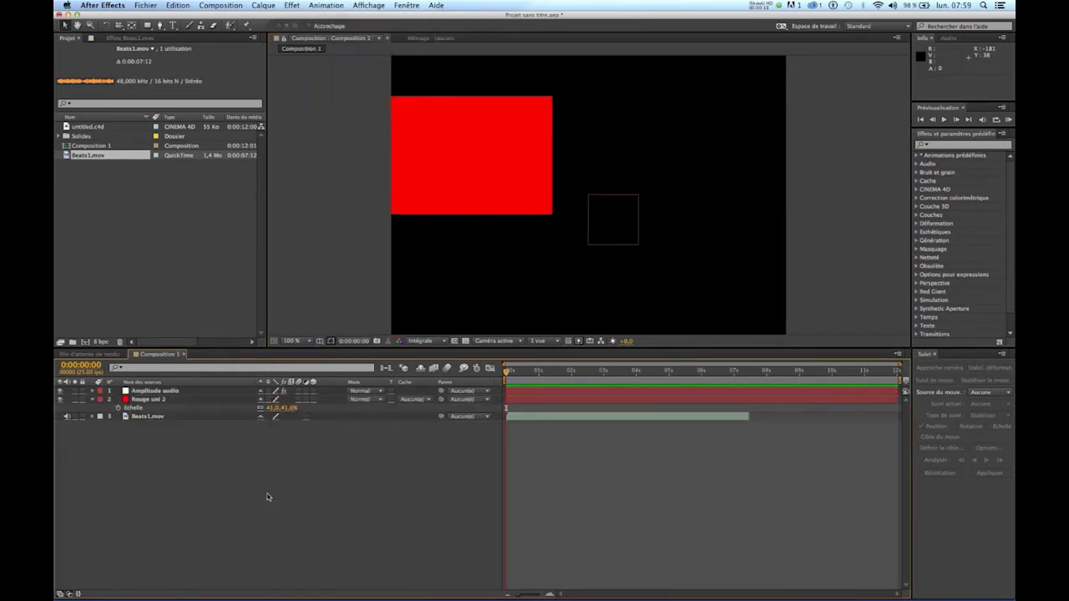
Turn the red solid Rouge uni 2 into a 3D layer
{"action": "left_click", "coordinate": [155, 390]}
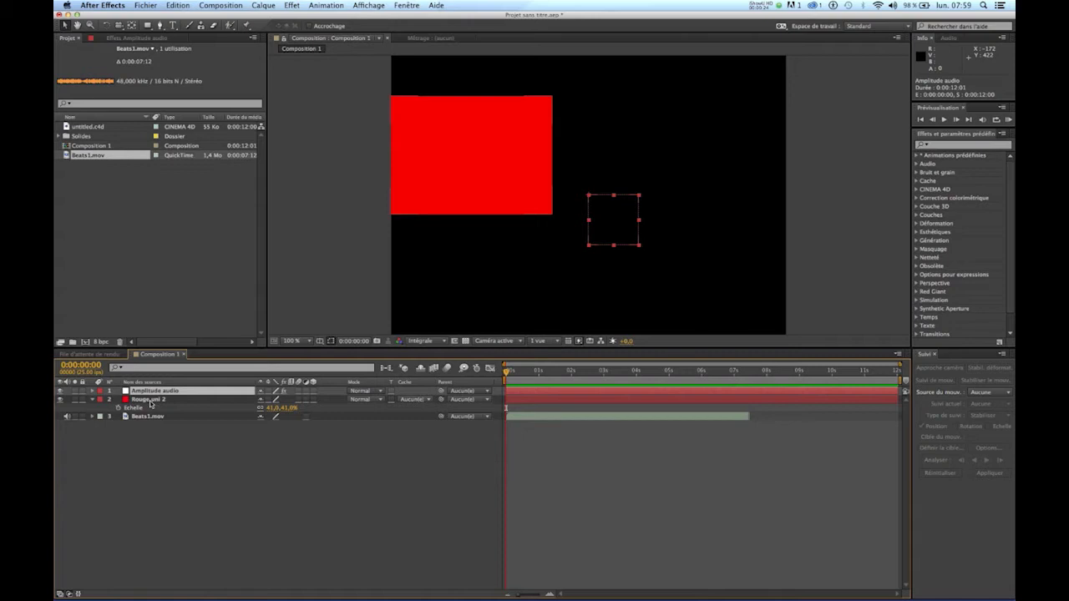
{"action": "left_click", "coordinate": [151, 401]}
{"action": "left_click", "coordinate": [151, 390]}
{"action": "left_click", "coordinate": [313, 399]}
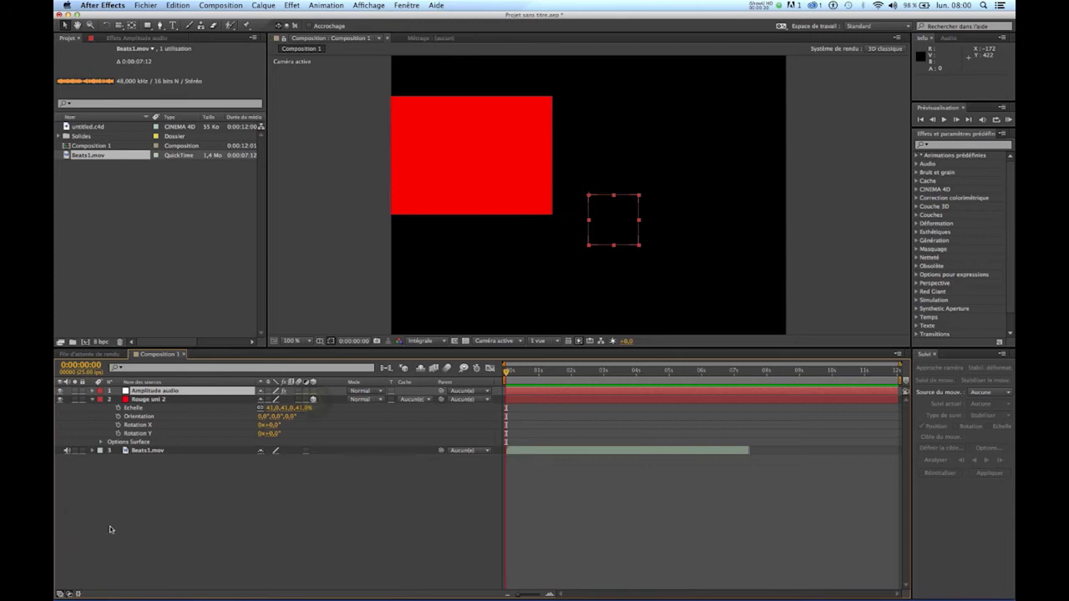
Expand the effects of the Amplitude audio layer and copy all Curseur keyframes of Les deux couches
{"action": "left_click", "coordinate": [94, 392]}
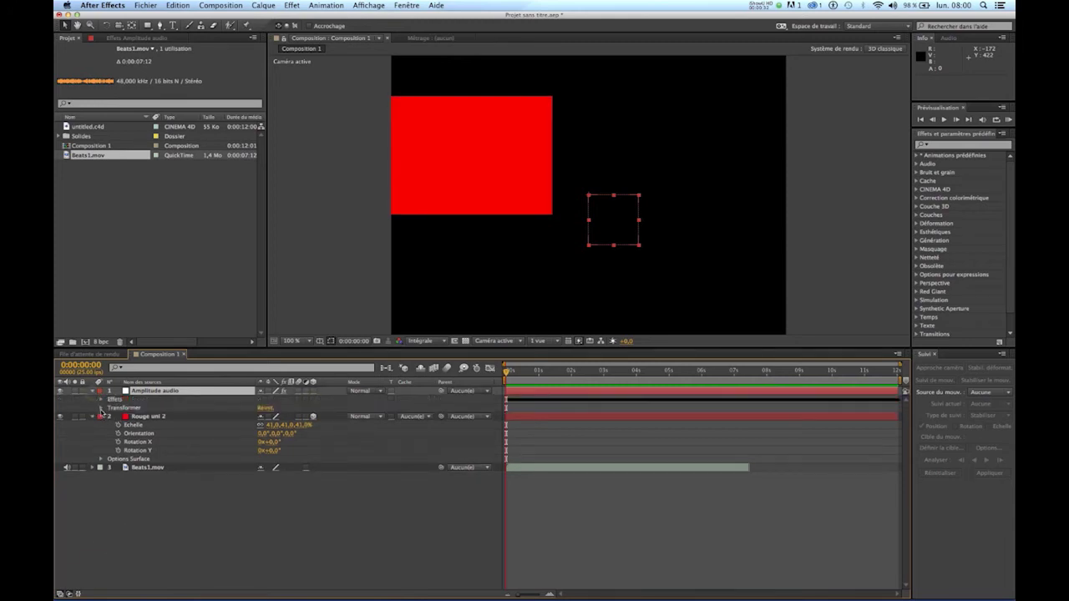
{"action": "left_click", "coordinate": [100, 399]}
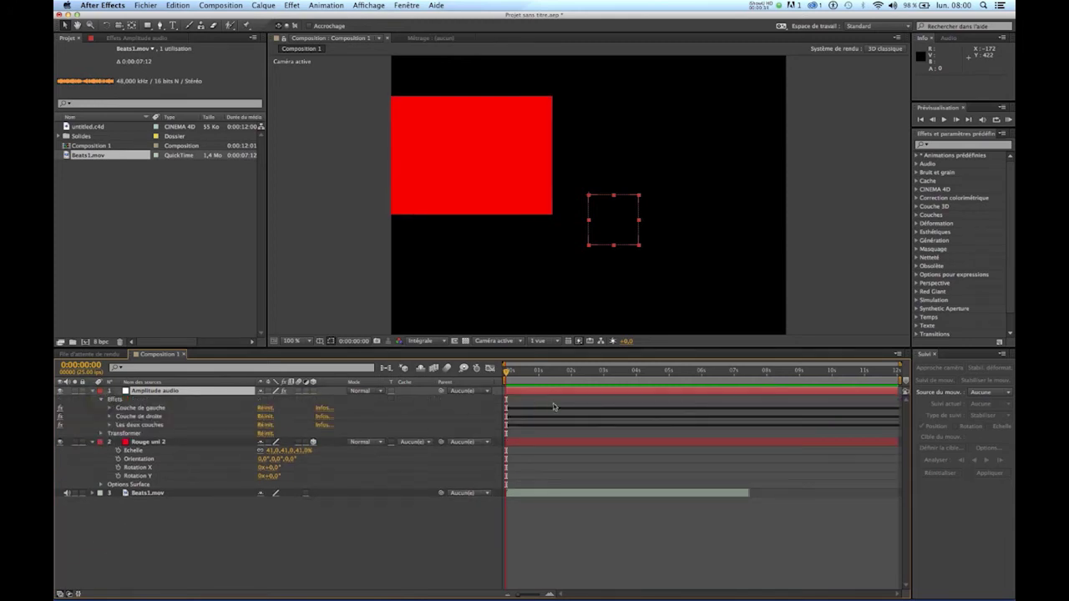
{"action": "left_click", "coordinate": [109, 426]}
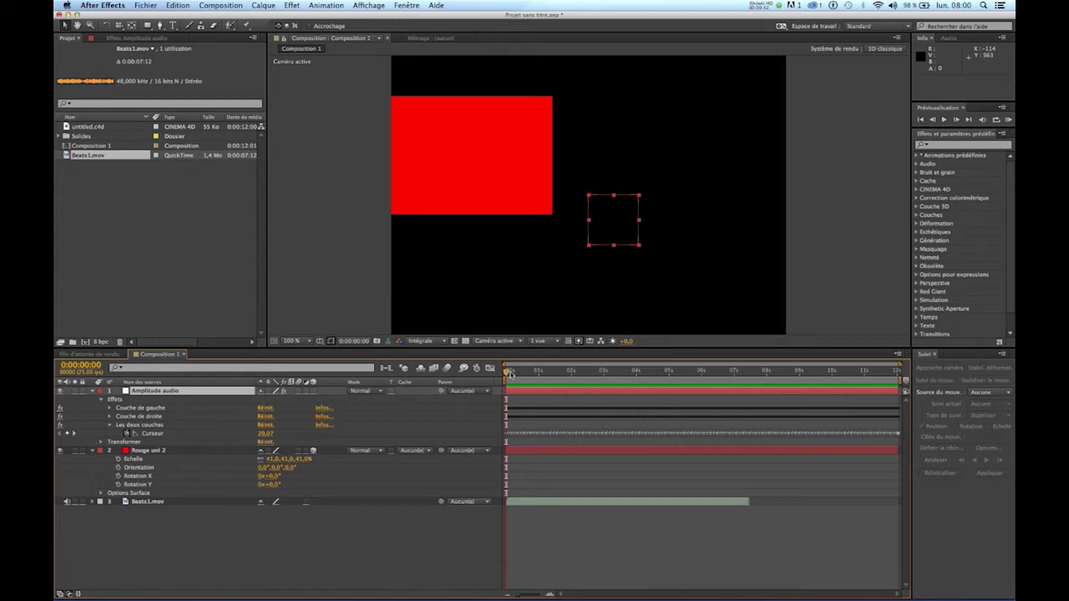
{"action": "left_click", "coordinate": [152, 434]}
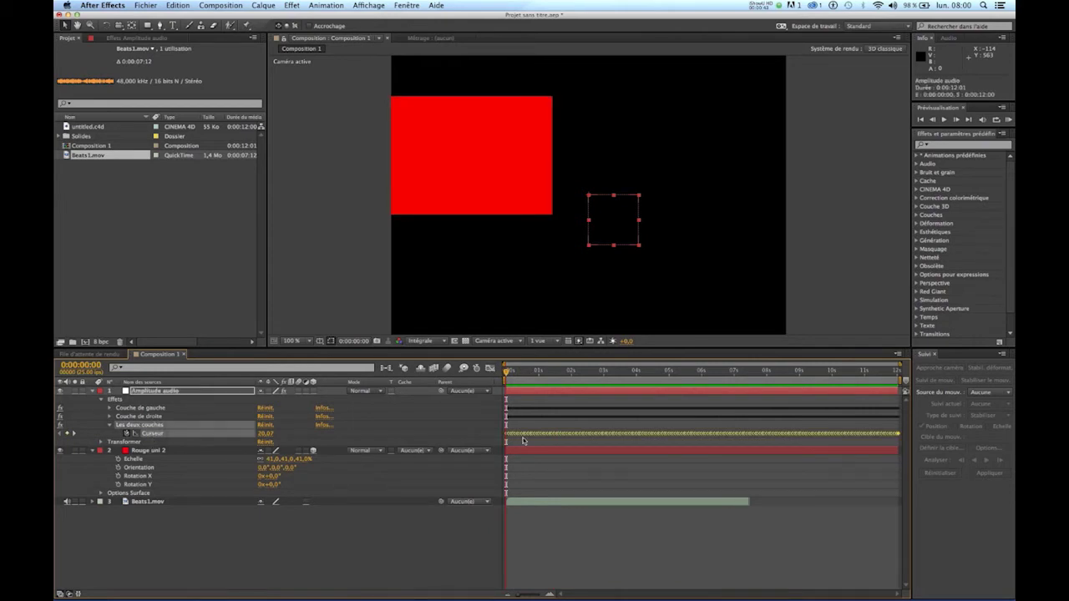
{"action": "key", "text": "super+c"}
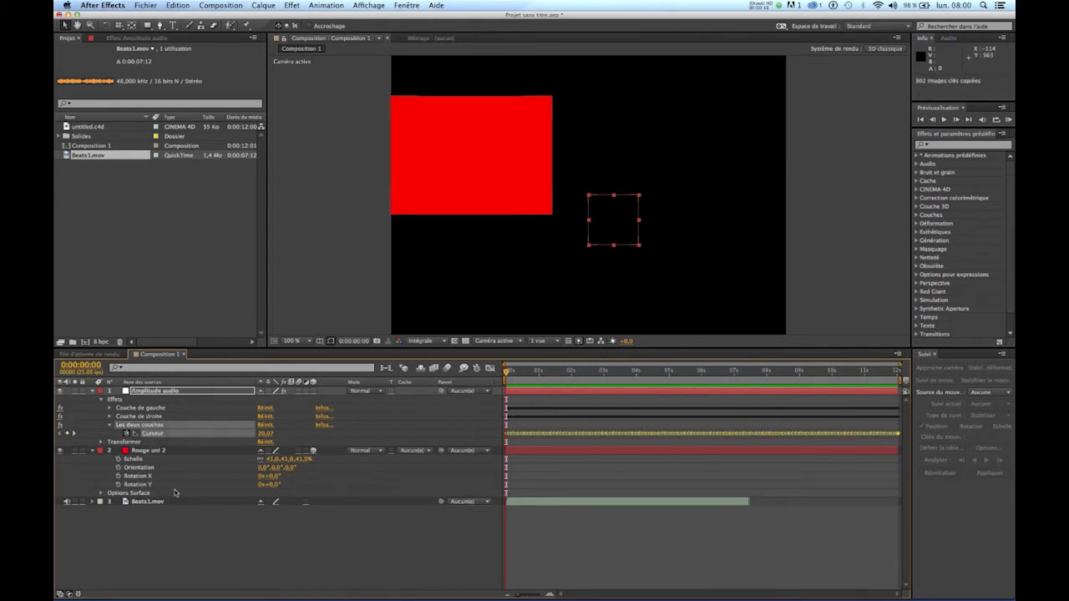
Reveal the transform properties of Rouge uni 2 and separate the dimensions of its Position
{"action": "left_click", "coordinate": [149, 451]}
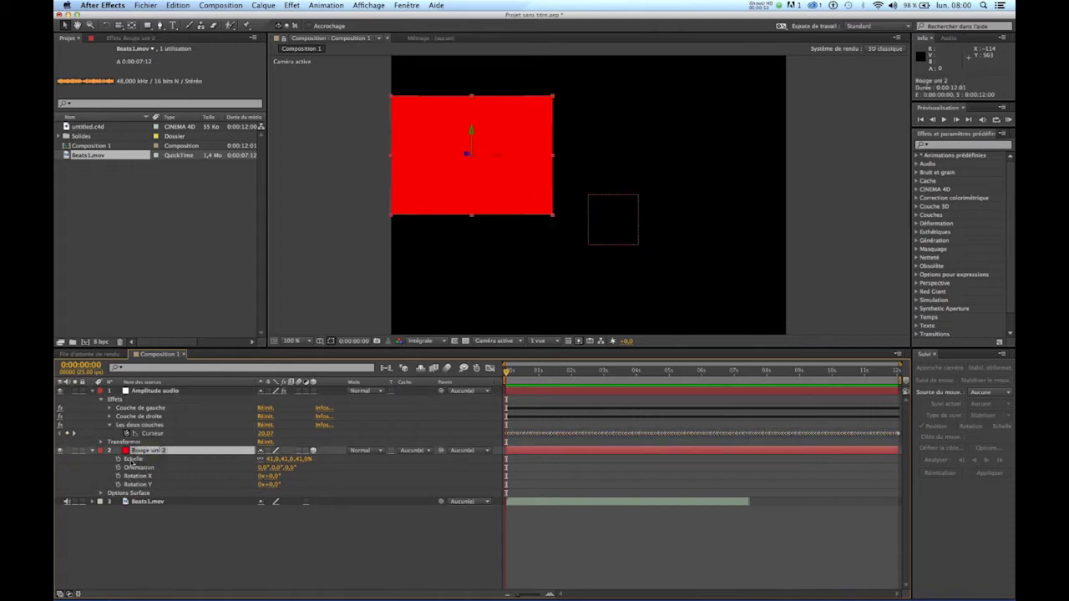
{"action": "left_click", "coordinate": [93, 452]}
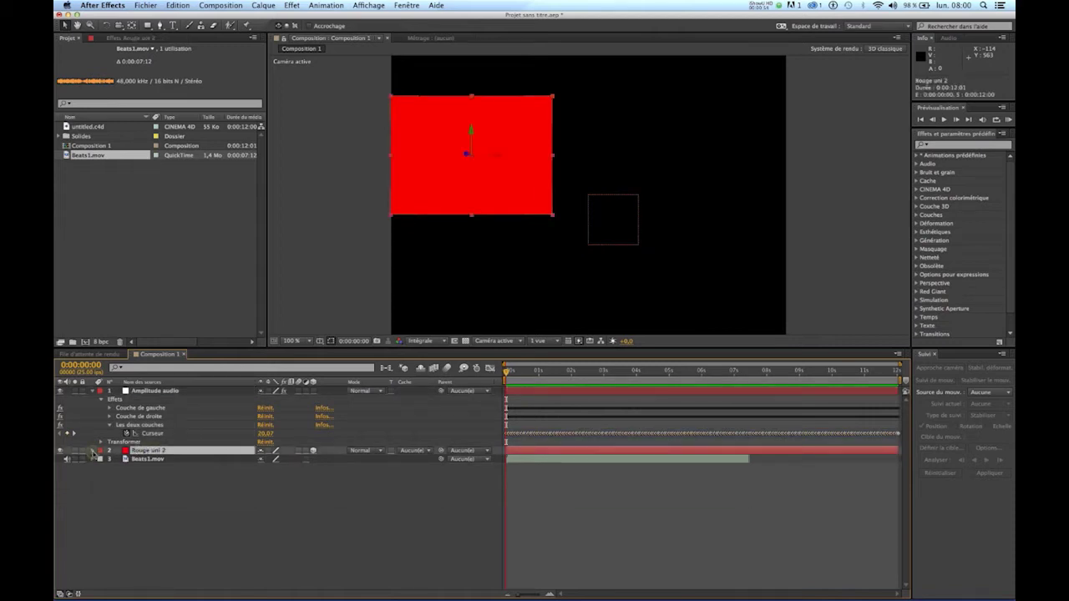
{"action": "left_click", "coordinate": [93, 452]}
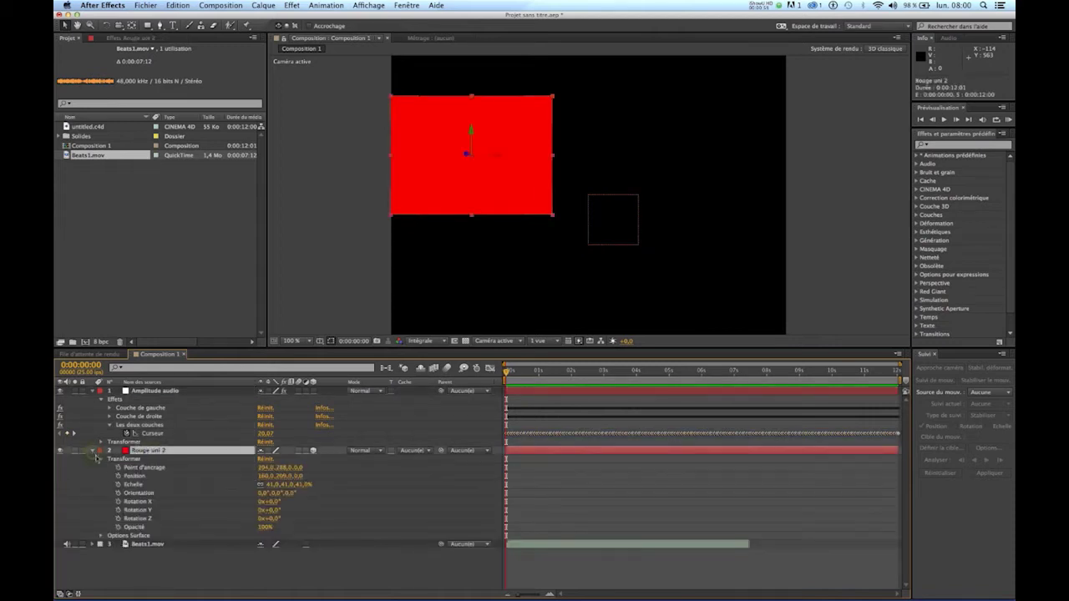
{"action": "left_click", "coordinate": [133, 476]}
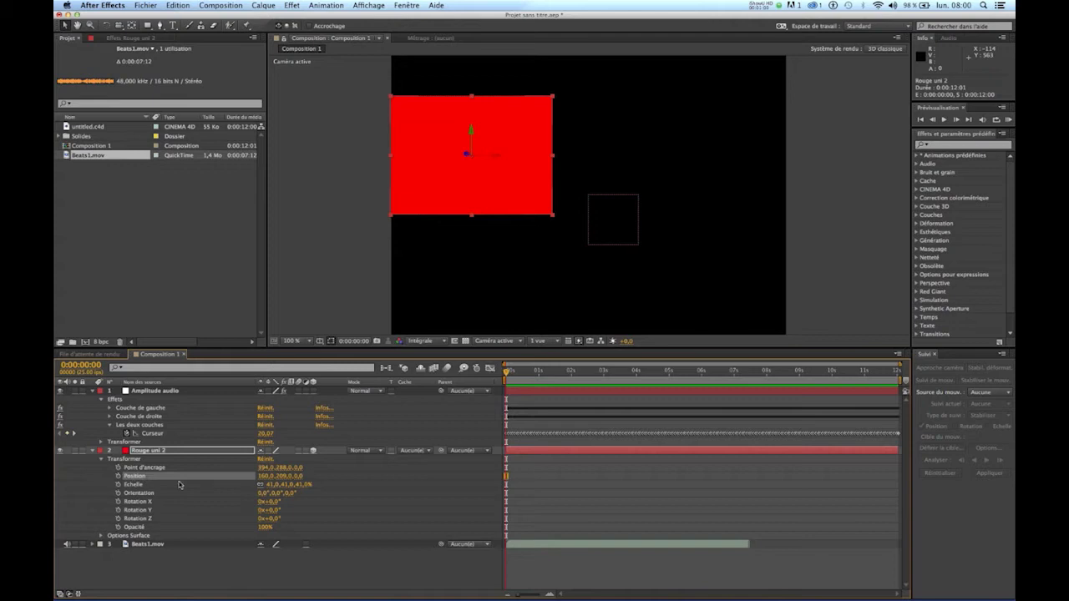
{"action": "right_click", "coordinate": [138, 477]}
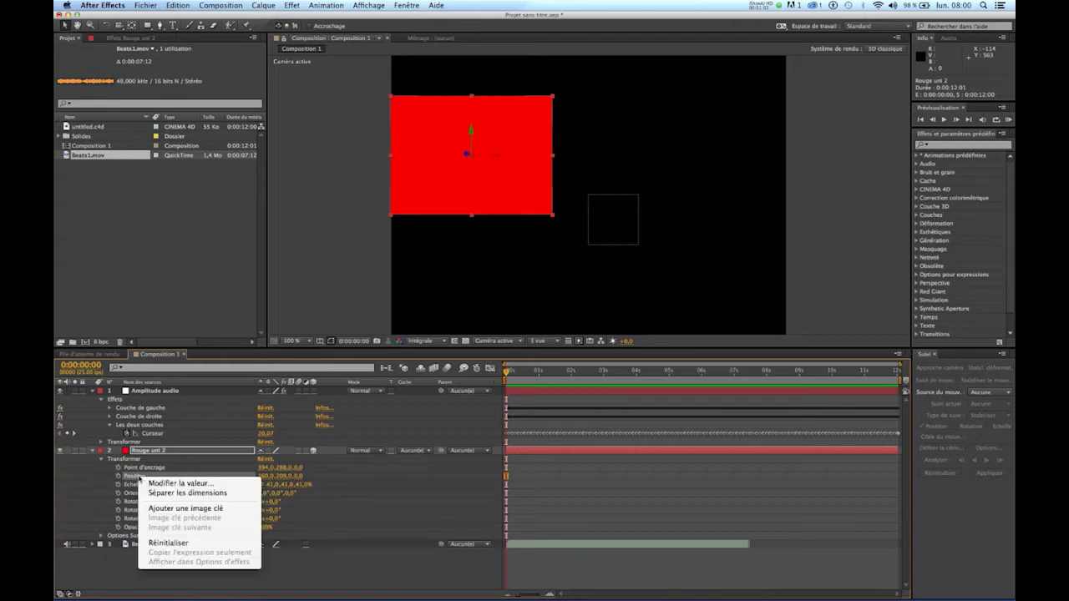
{"action": "left_click", "coordinate": [187, 494]}
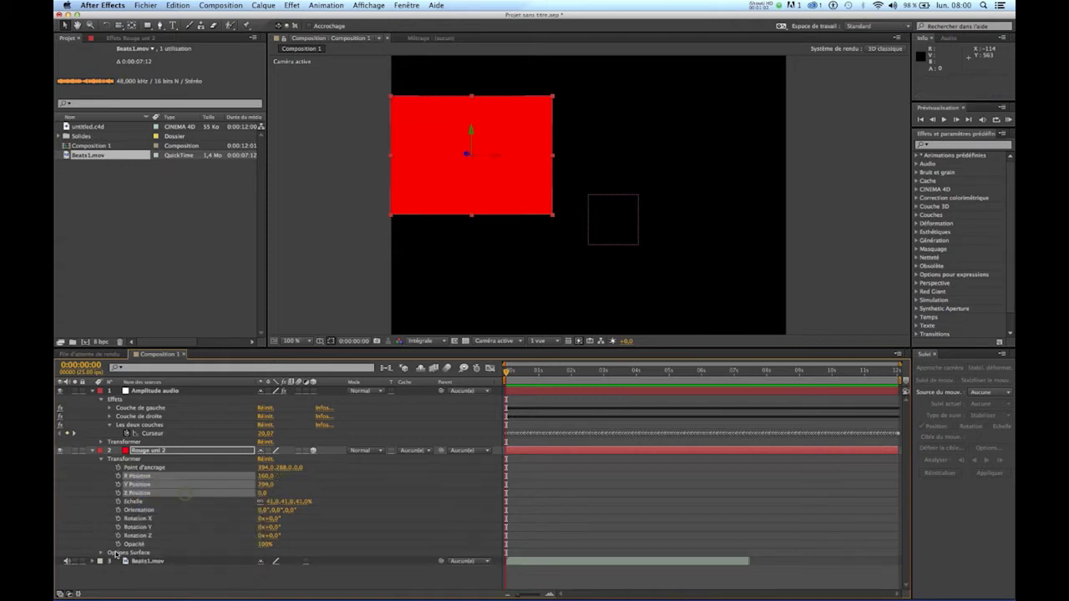
Paste the copied audio keyframes onto the X Position of Rouge uni 2 and scrub through the motion
{"action": "left_click", "coordinate": [139, 476]}
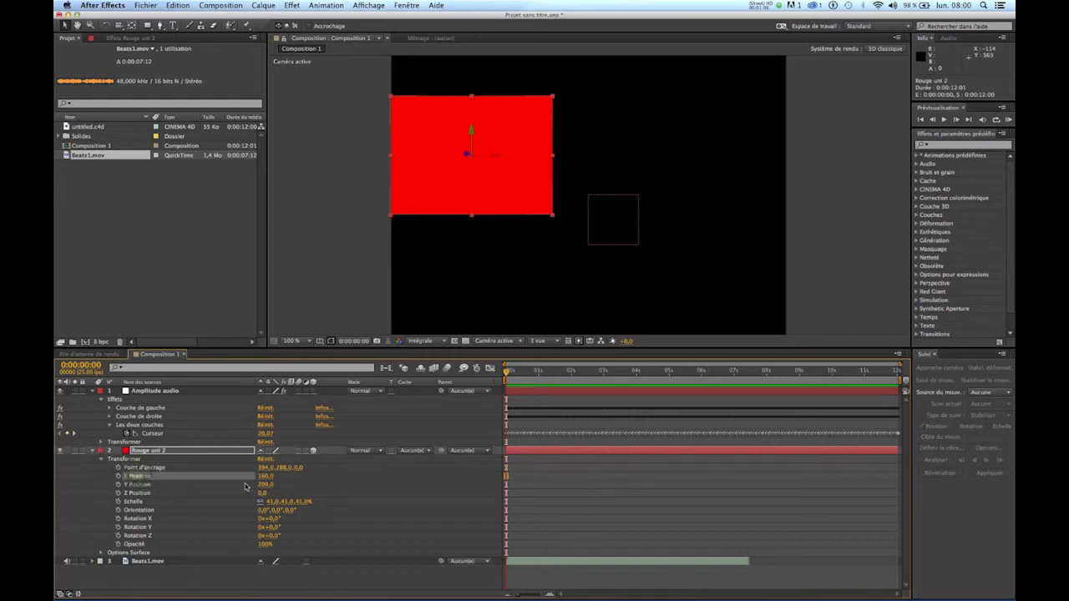
{"action": "key", "text": "super+v"}
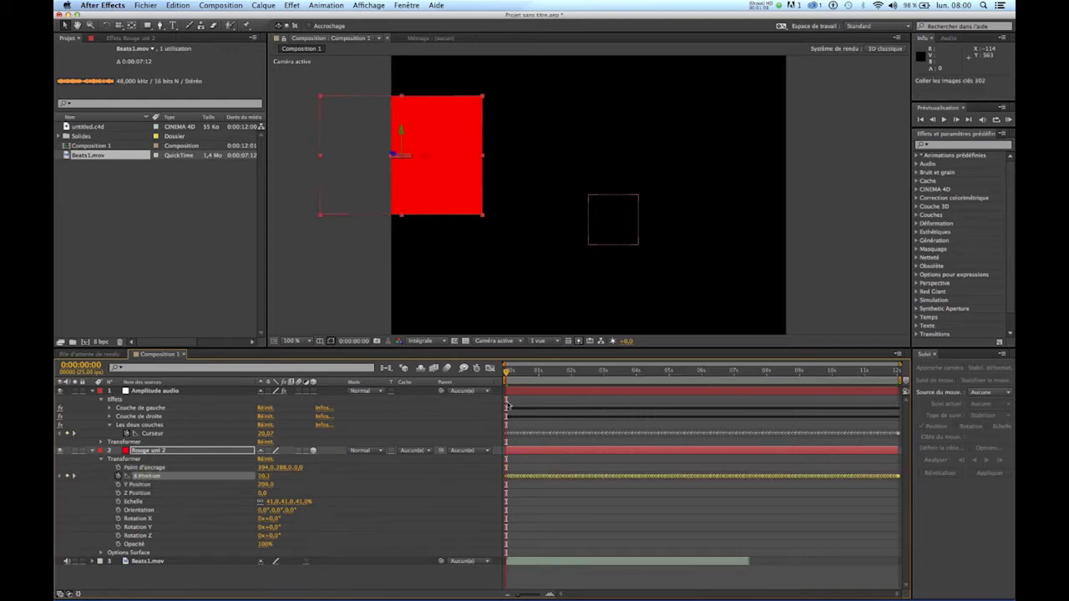
{"action": "left_click_drag", "start_coordinate": [509, 373], "coordinate": [572, 372]}
Delete the Amplitude audio layer, check the motion by scrubbing, and collapse the properties of Rouge uni 2
{"action": "left_click", "coordinate": [155, 391]}
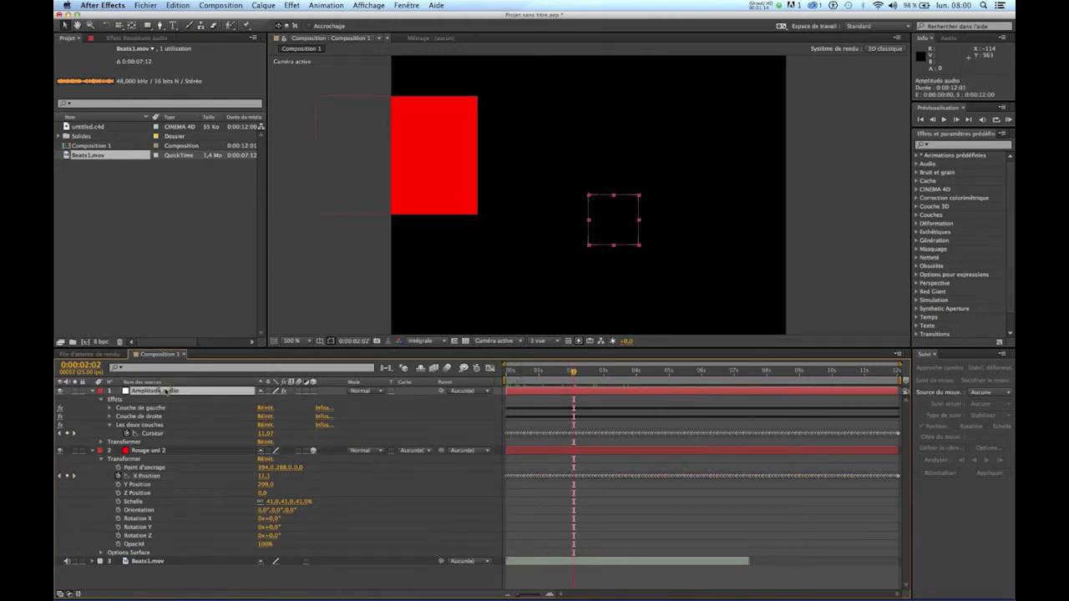
{"action": "key", "text": "Escape"}
{"action": "key", "text": "Delete"}
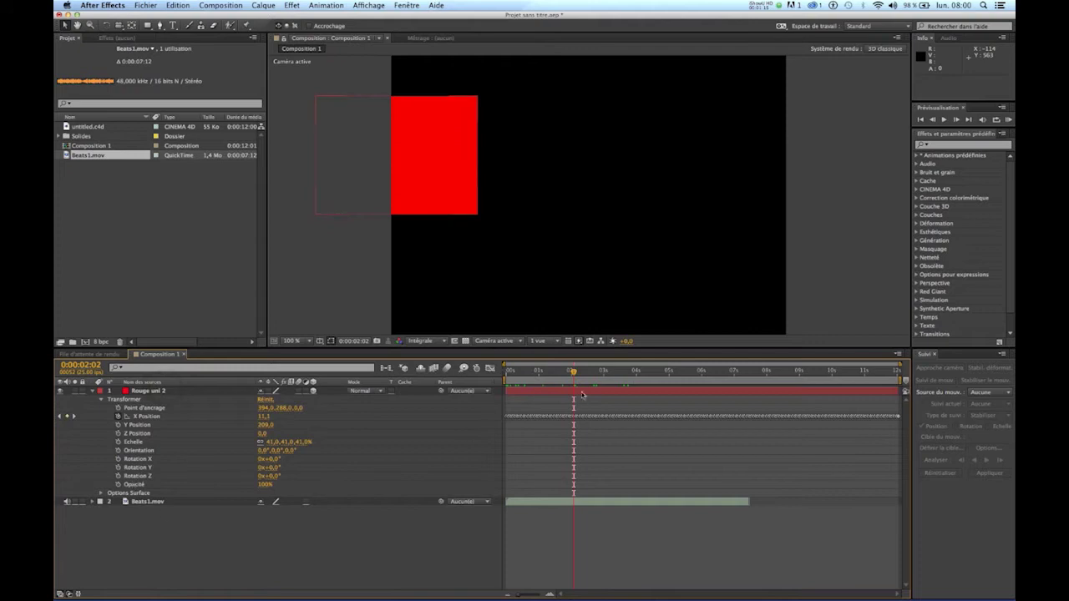
{"action": "left_click_drag", "start_coordinate": [574, 376], "coordinate": [536, 397]}
{"action": "left_click", "coordinate": [92, 392]}
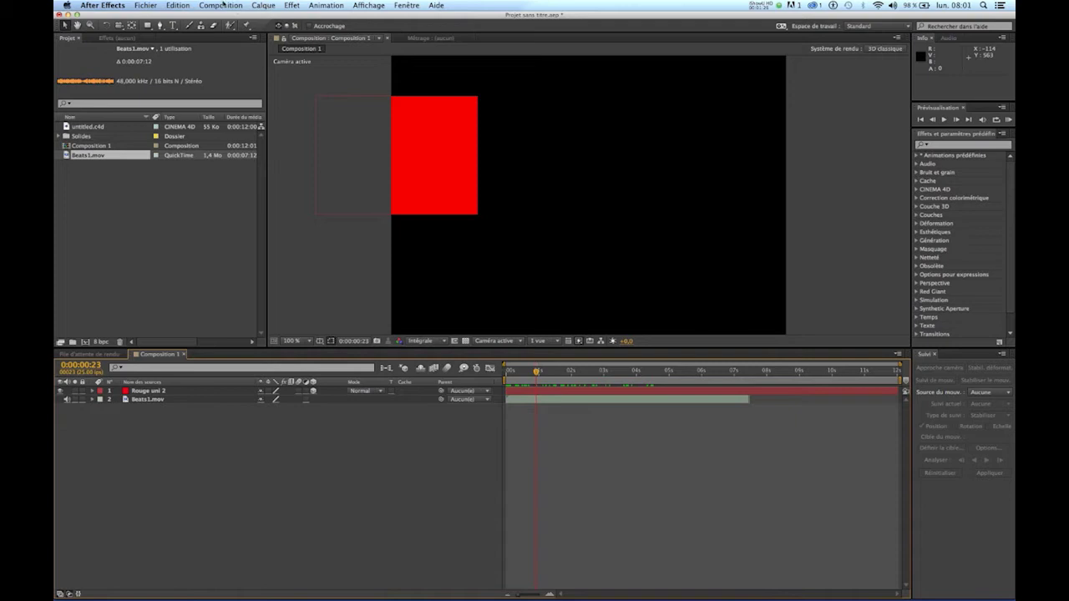
Create a two-node camera layer with the 50 mm preset
{"action": "left_click", "coordinate": [264, 6]}
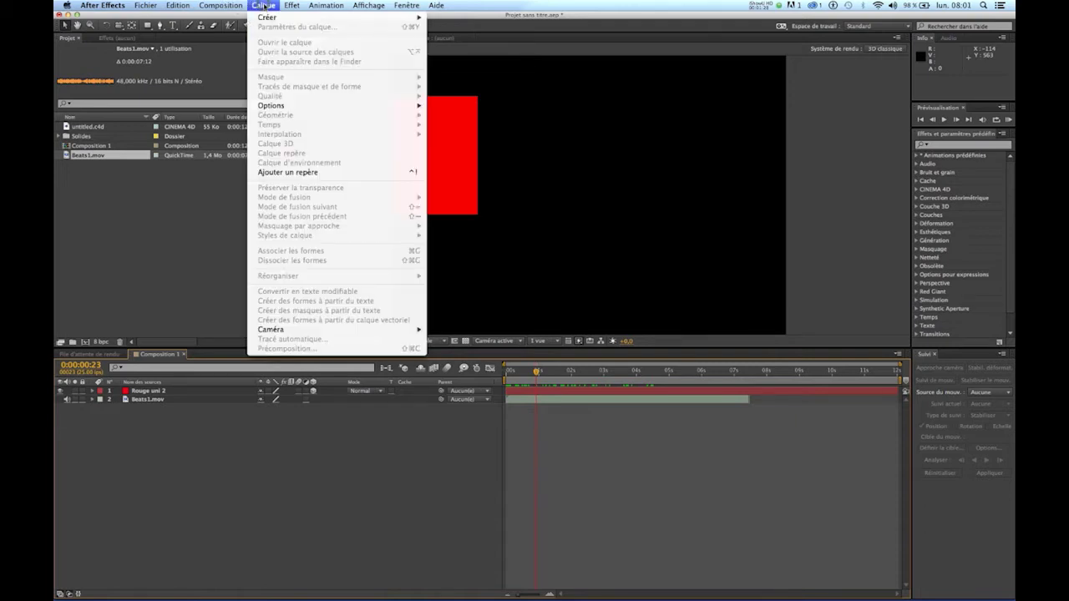
{"action": "mouse_move", "coordinate": [275, 17]}
{"action": "left_click", "coordinate": [488, 50]}
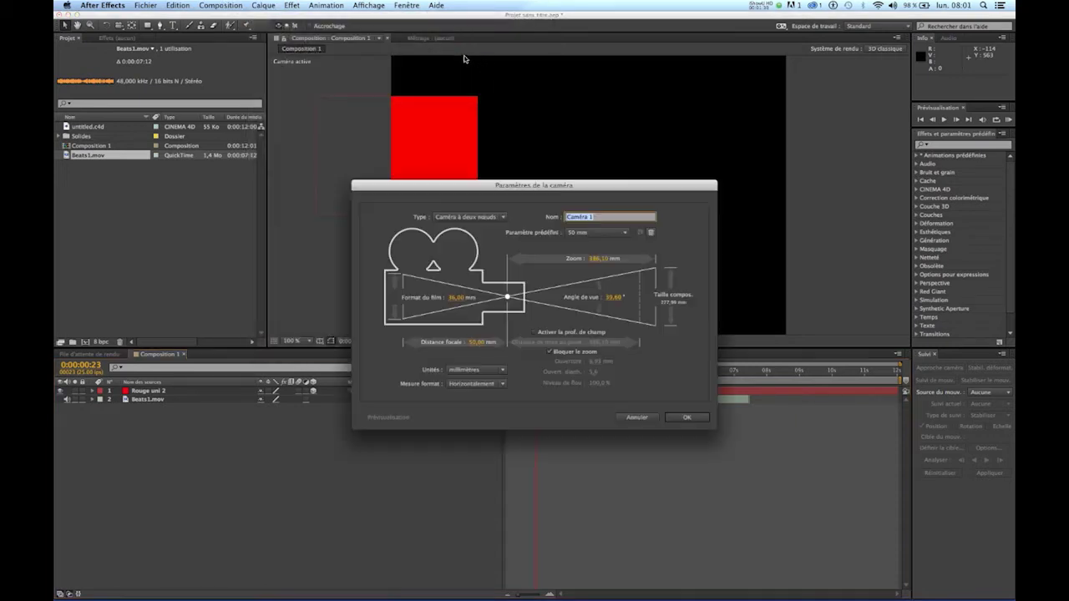
{"action": "left_click", "coordinate": [702, 419]}
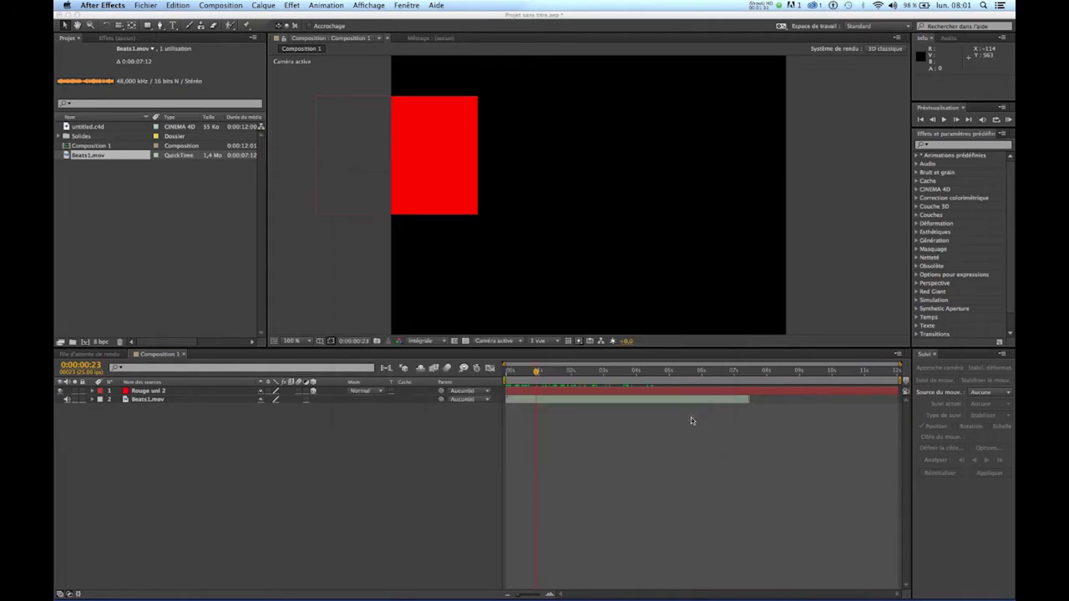
Rename the camera as macameraamoi in its settings
{"action": "double_click", "coordinate": [146, 391]}
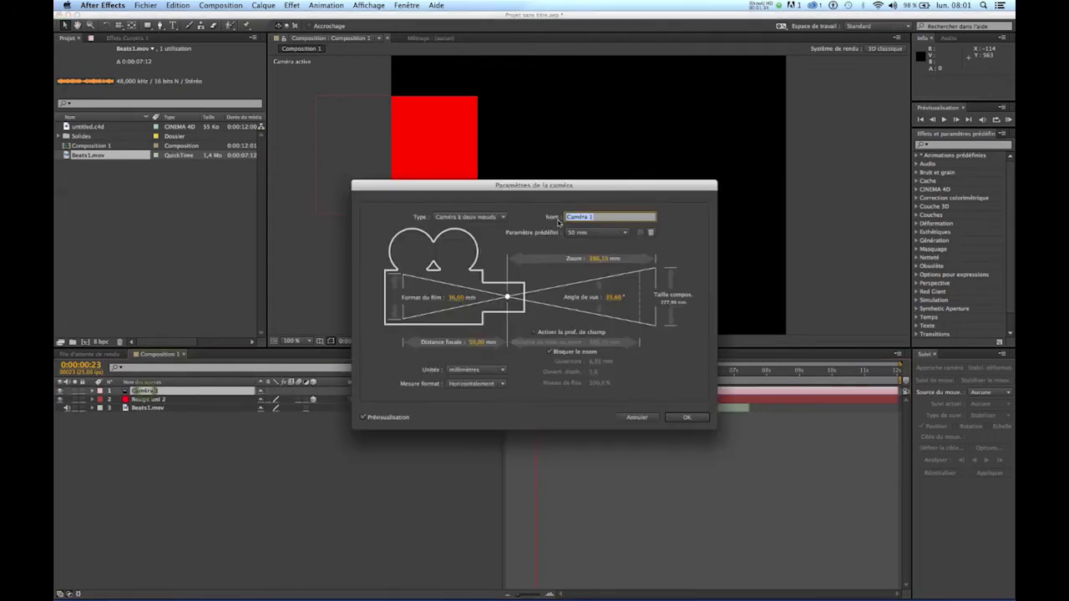
{"action": "type", "text": "macameraamoi"}
{"action": "left_click", "coordinate": [686, 417]}
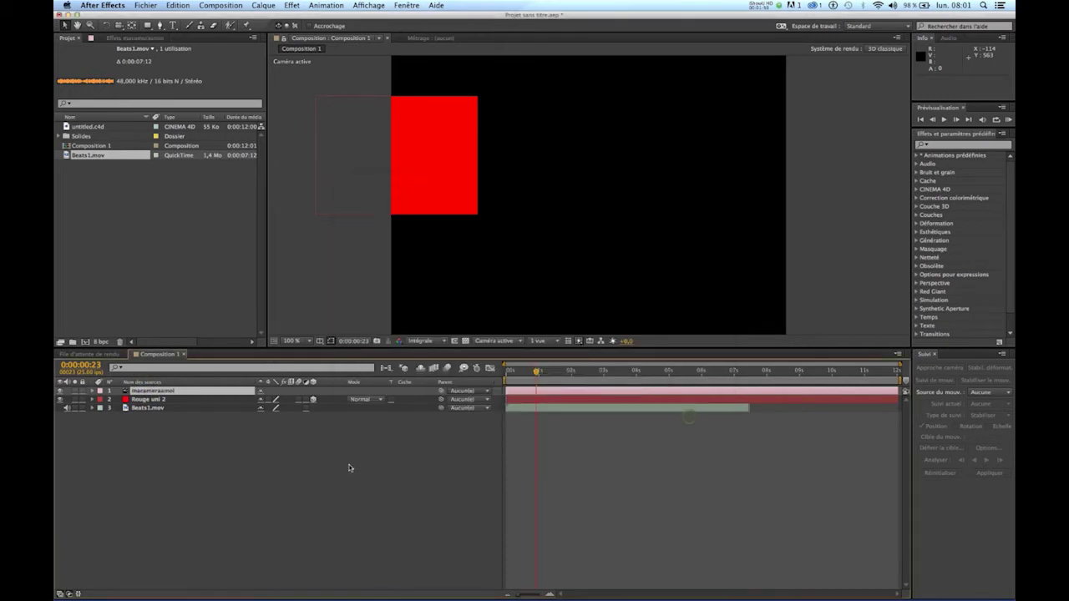
Return to the first frame and export the composition to the Bureau folder as the Cinema 4D file leson.c4d
{"action": "left_click_drag", "start_coordinate": [543, 377], "coordinate": [506, 377]}
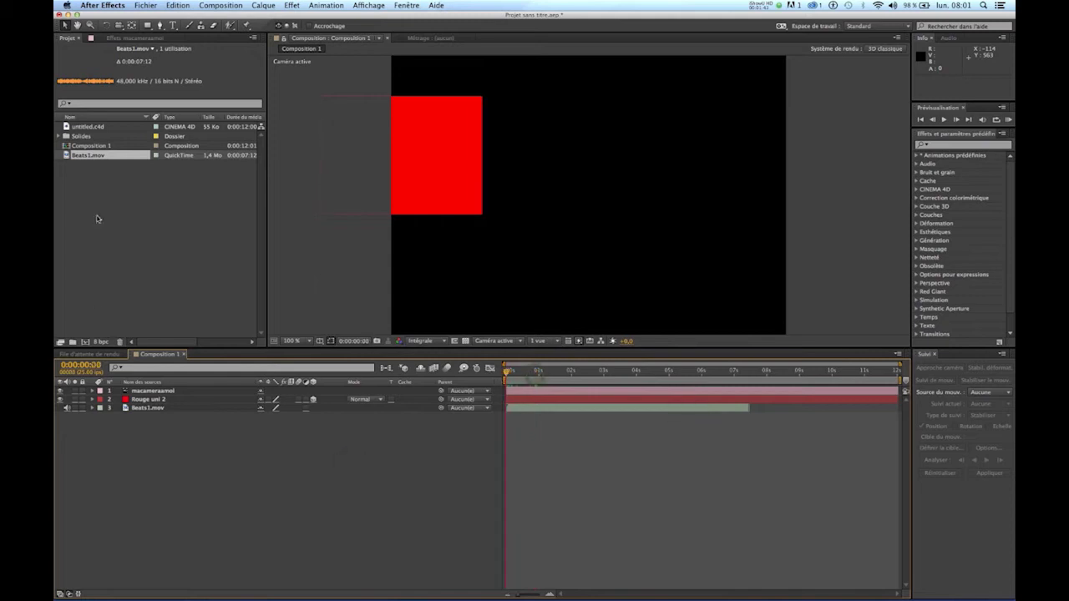
{"action": "left_click", "coordinate": [146, 5]}
{"action": "mouse_move", "coordinate": [152, 145]}
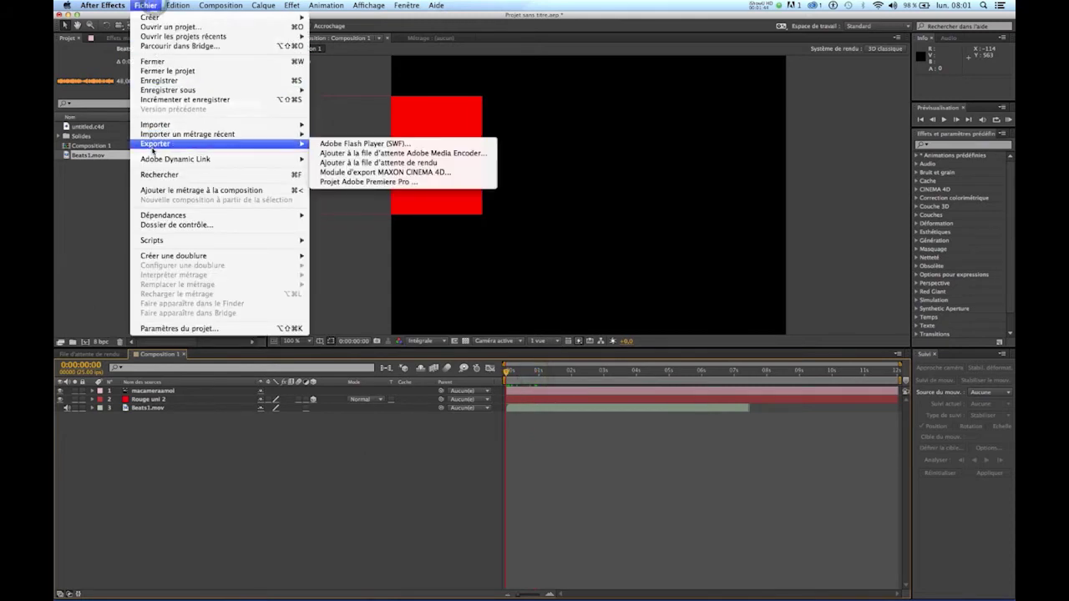
{"action": "left_click", "coordinate": [454, 175]}
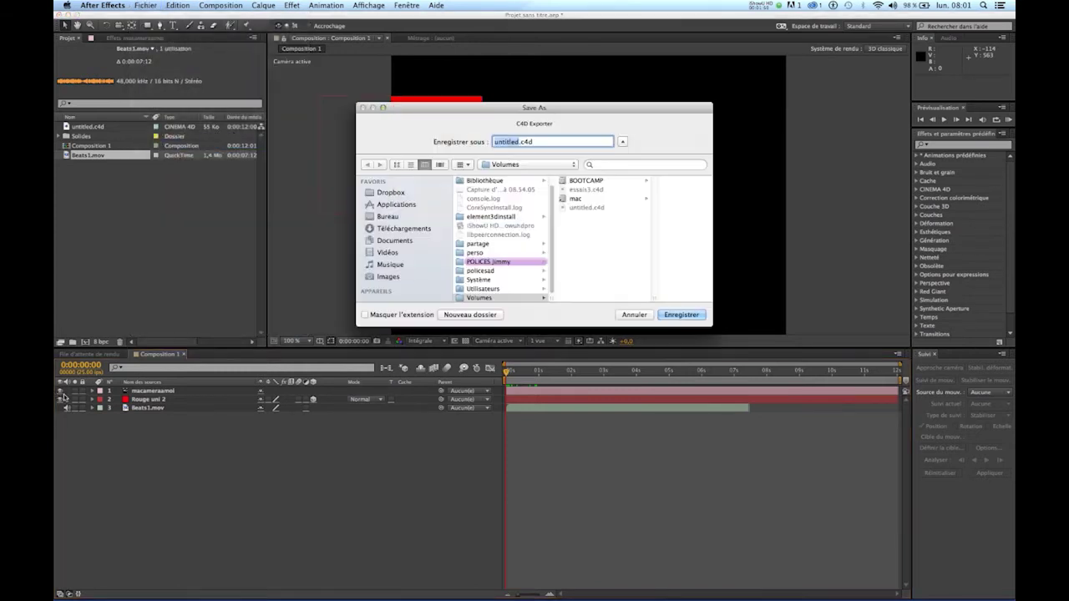
{"action": "left_click", "coordinate": [390, 215]}
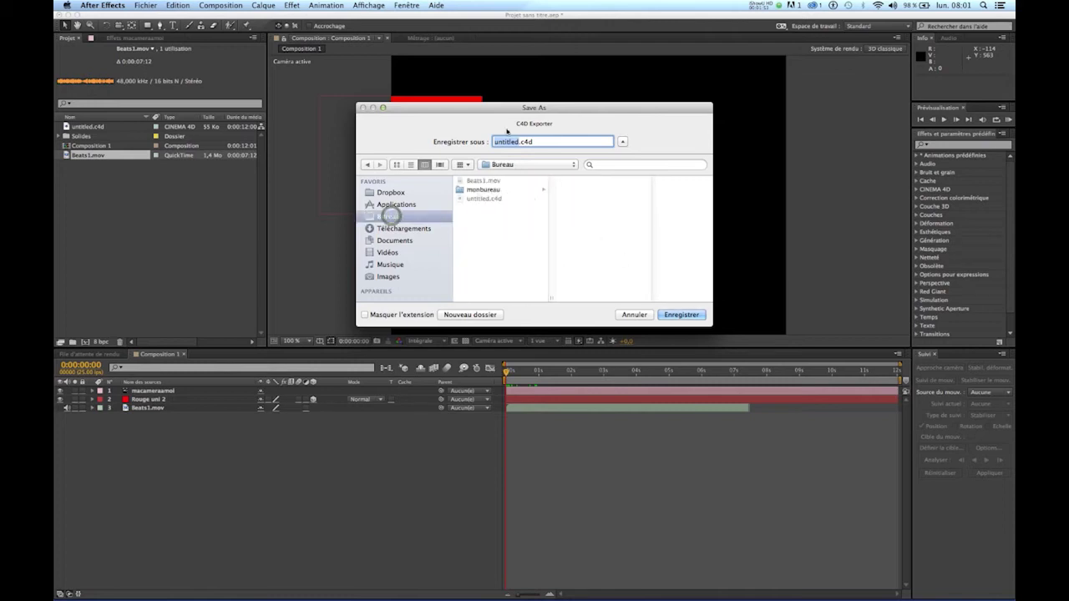
{"action": "left_click", "coordinate": [515, 142]}
{"action": "double_click", "coordinate": [515, 142]}
{"action": "type", "text": "leson"}
{"action": "left_click", "coordinate": [673, 315]}
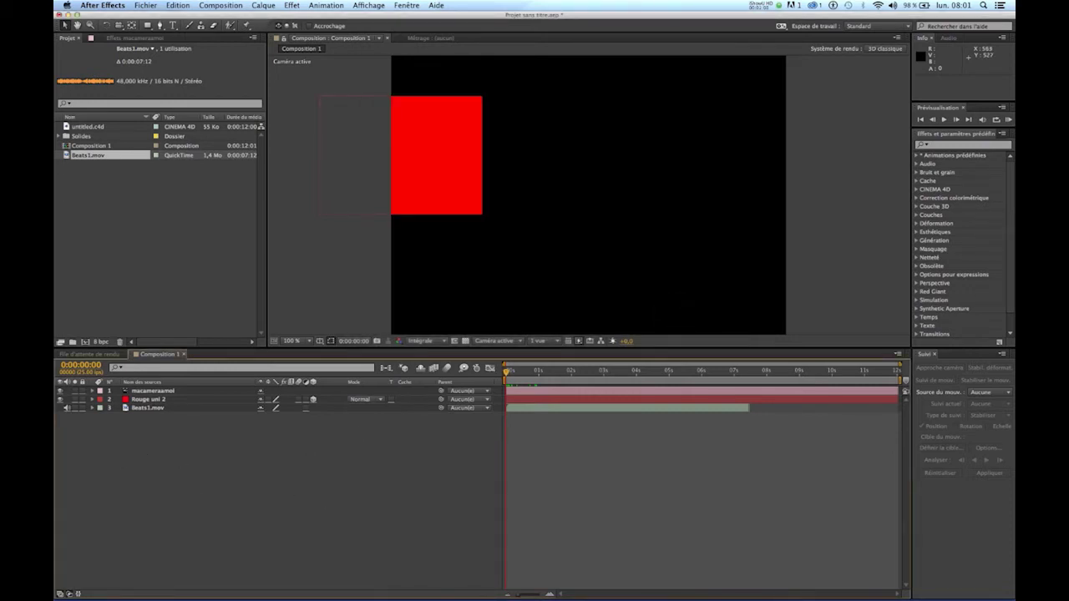
Import leson.c4d from the Bureau folder and place it in Composition 1 directly above the Rouge uni 2 layer
{"action": "left_click", "coordinate": [146, 5]}
{"action": "mouse_move", "coordinate": [165, 125]}
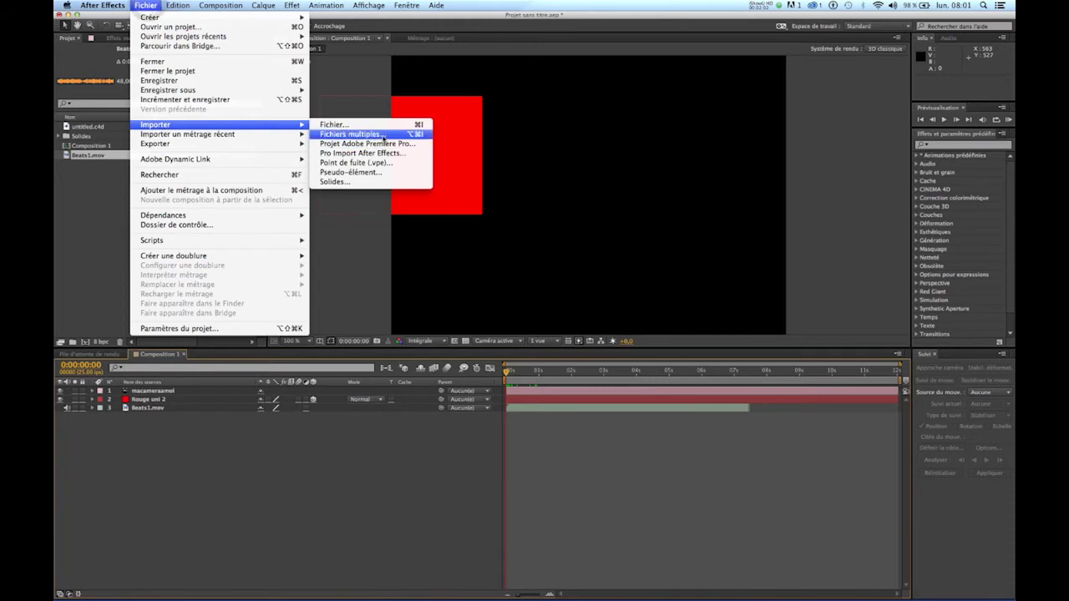
{"action": "left_click", "coordinate": [346, 126]}
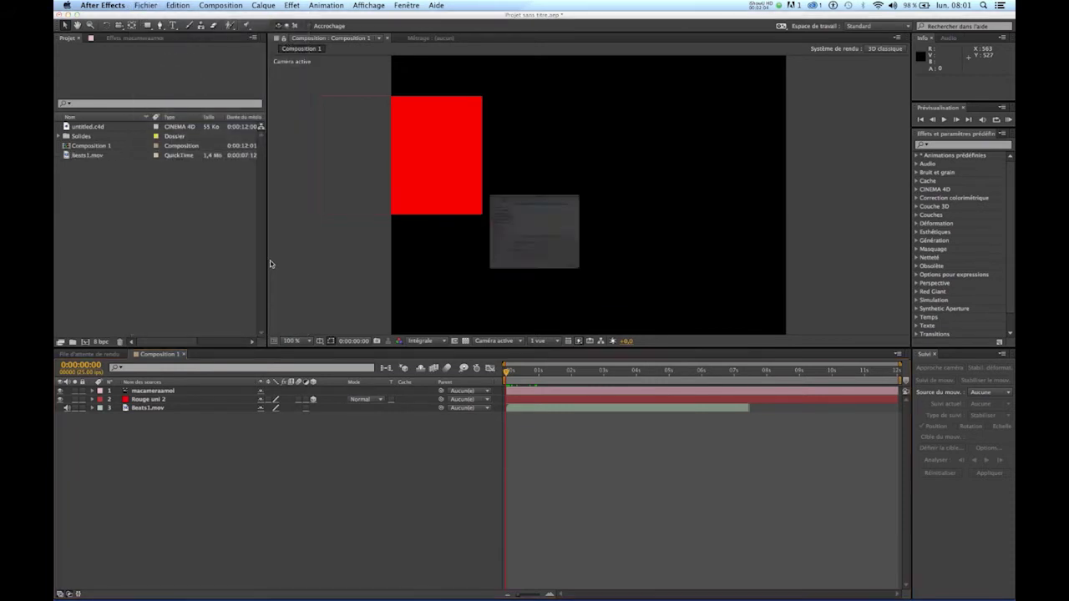
{"action": "left_click", "coordinate": [482, 141]}
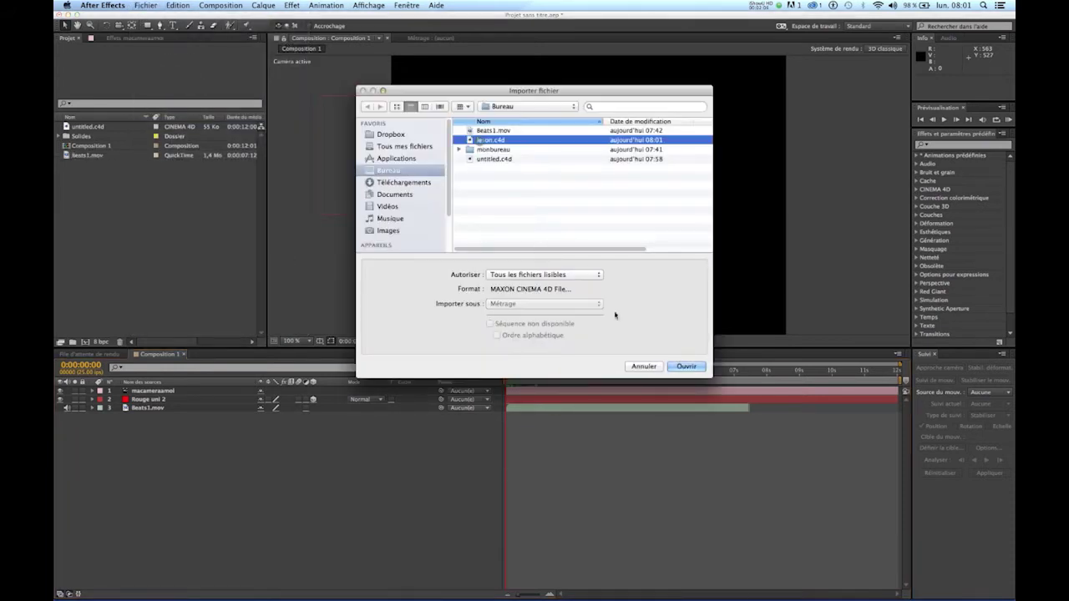
{"action": "double_click", "coordinate": [489, 140]}
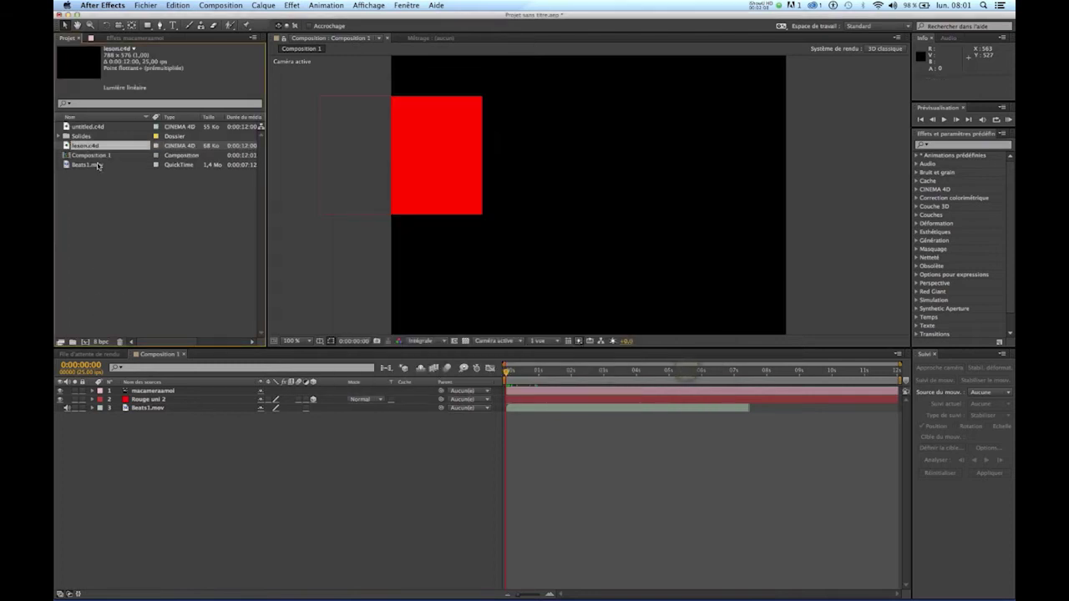
{"action": "left_click_drag", "start_coordinate": [84, 147], "coordinate": [140, 401]}
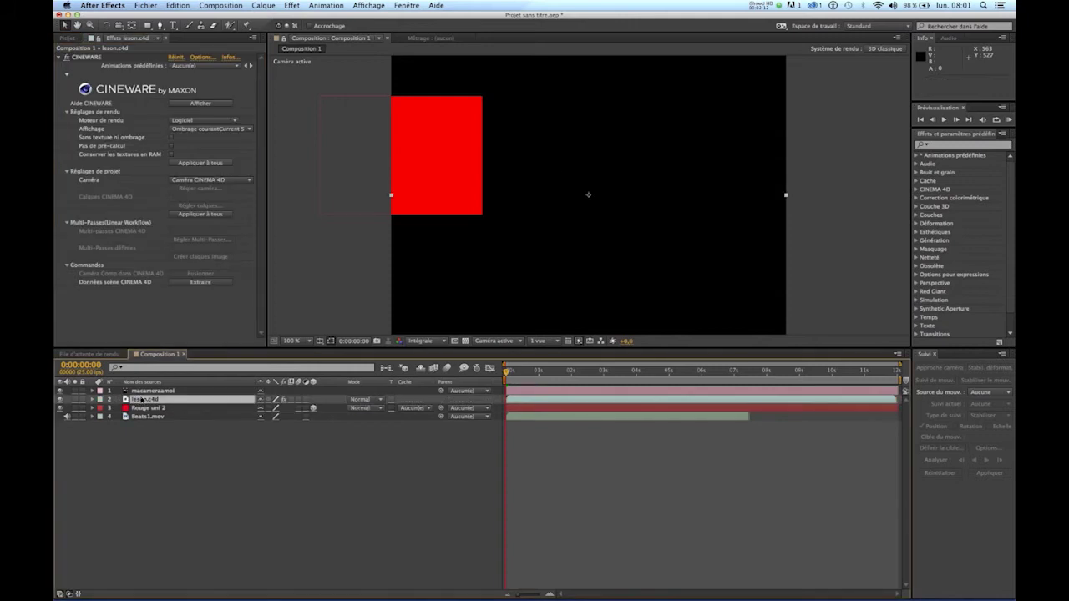
Delete the Rouge uni 2 layer, scrub through the Cinema 4D layer's motion, and return to the first frame
{"action": "left_click", "coordinate": [143, 408]}
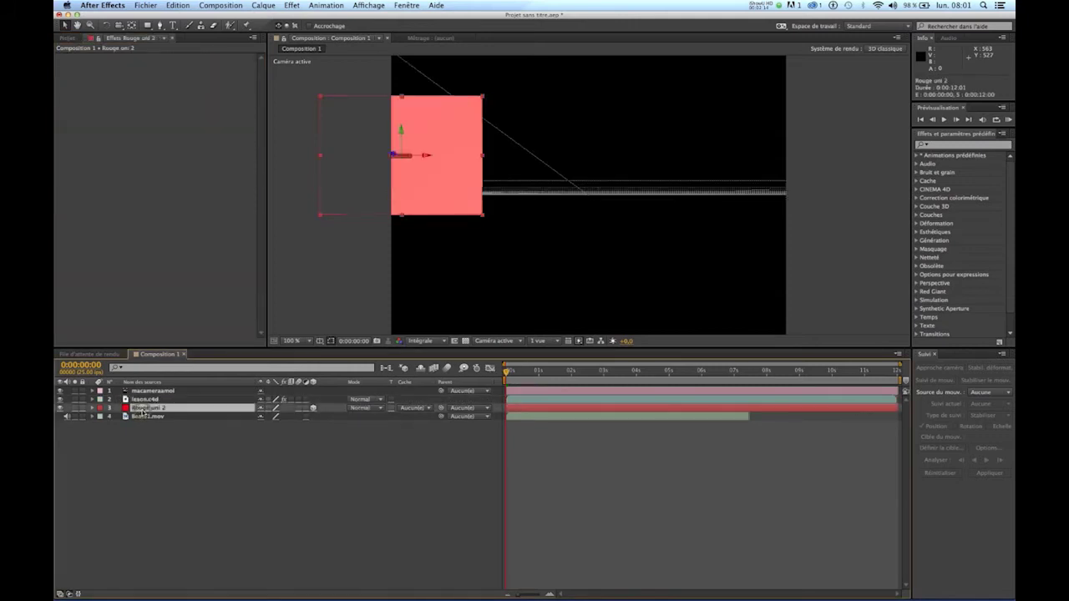
{"action": "key", "text": "Delete"}
{"action": "left_click", "coordinate": [507, 372]}
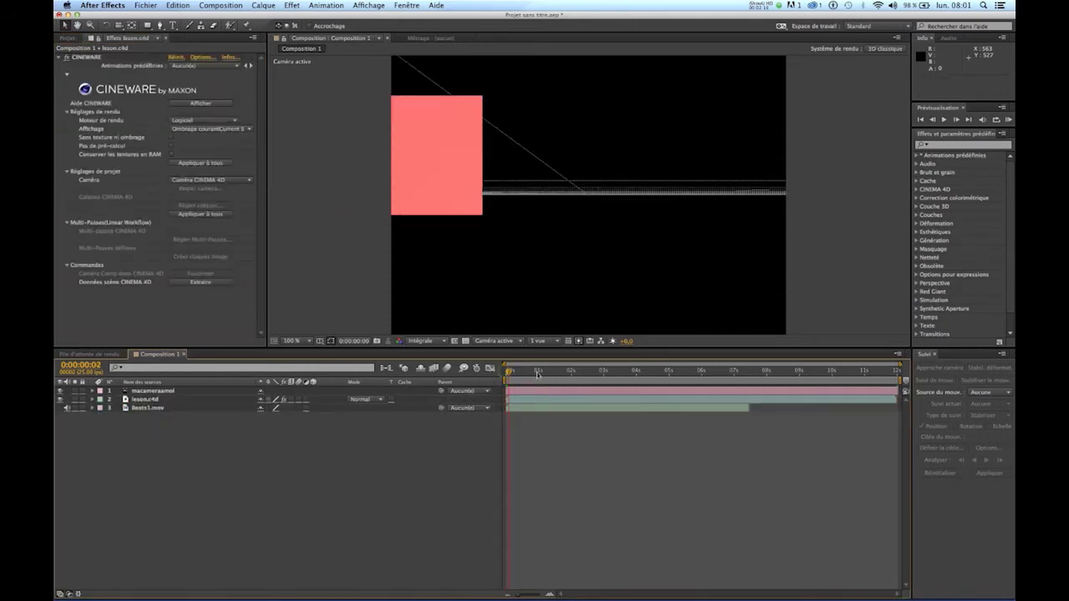
{"action": "left_click", "coordinate": [559, 374]}
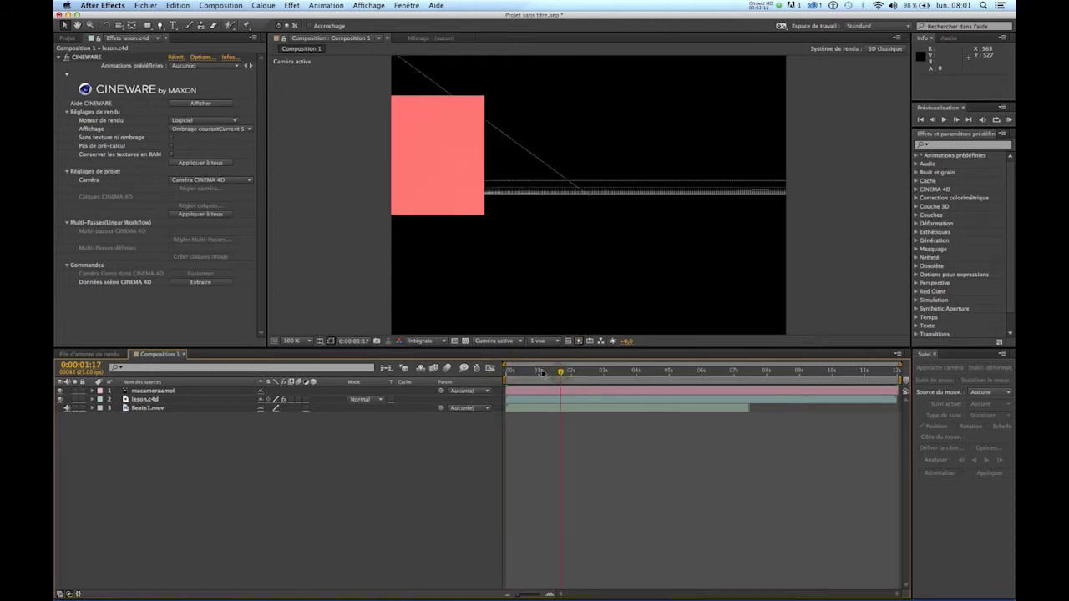
{"action": "left_click", "coordinate": [557, 371]}
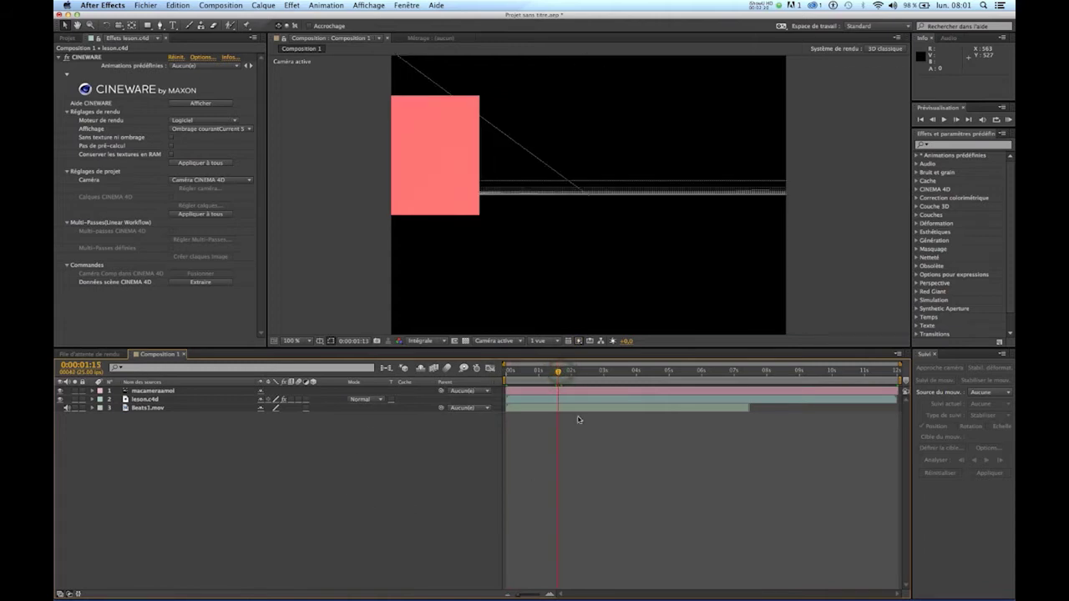
{"action": "key", "text": "Home"}
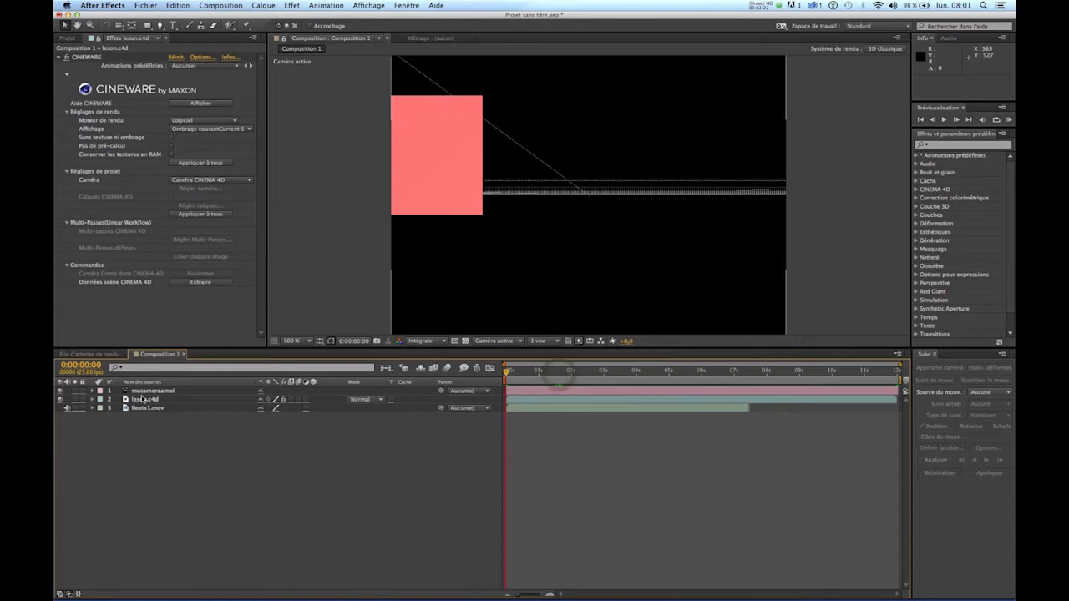
Open the leson.c4d layer's original file for editing in CINEMA 4D Lite
{"action": "left_click", "coordinate": [140, 399]}
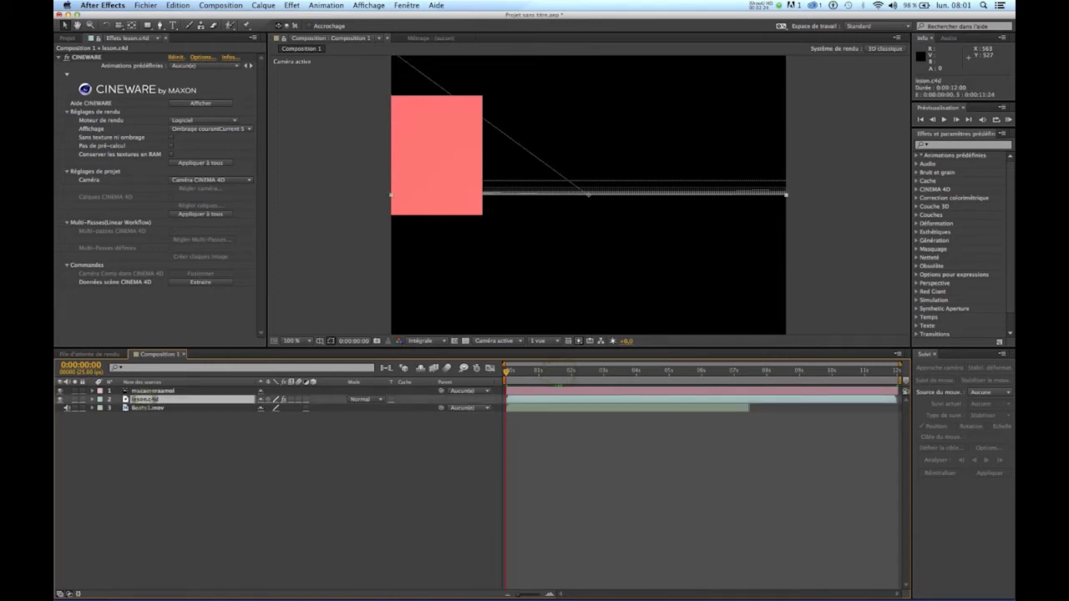
{"action": "left_click", "coordinate": [220, 5]}
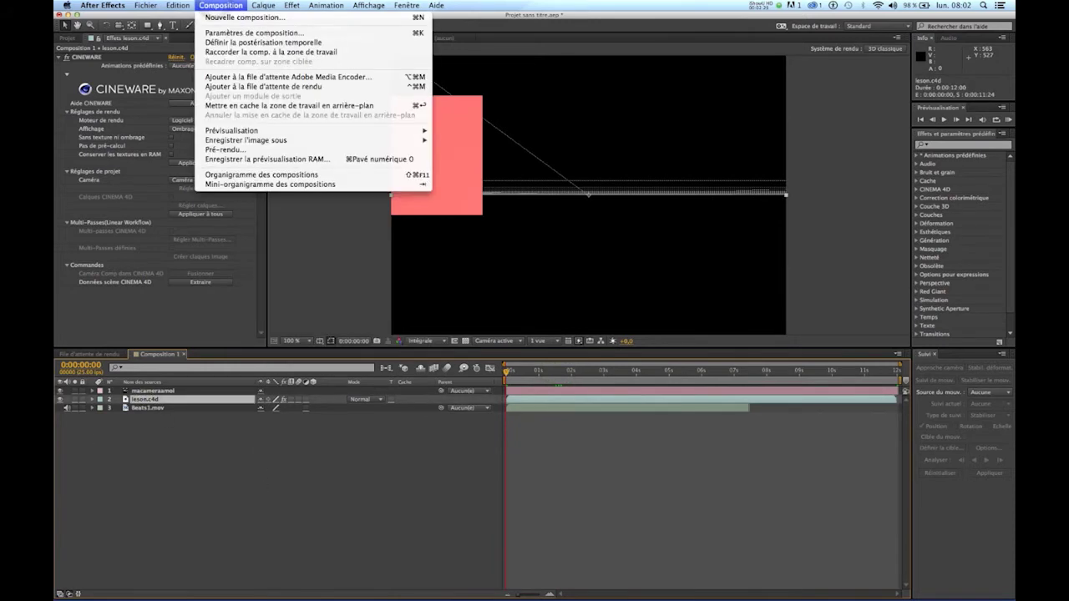
{"action": "mouse_move", "coordinate": [177, 5]}
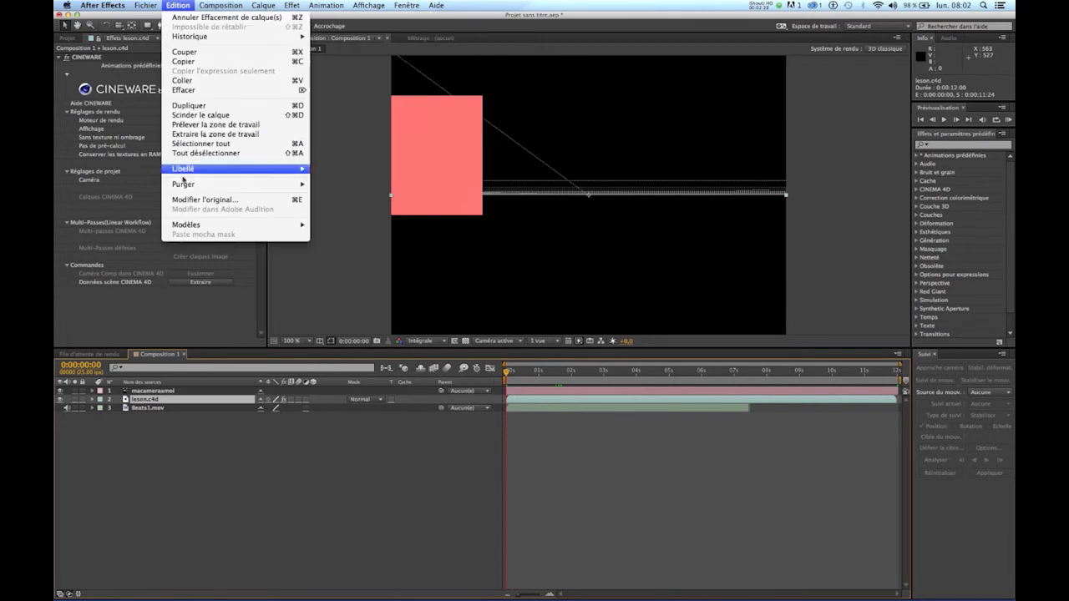
{"action": "left_click", "coordinate": [205, 200]}
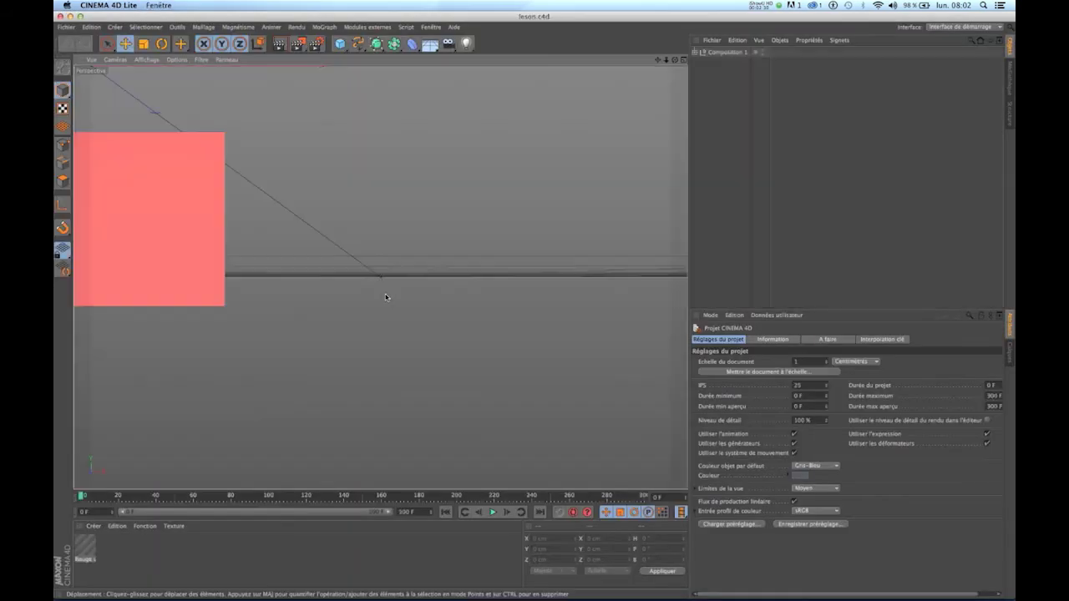
Expand the Composition 1 hierarchy and inspect the properties of the macameraamoi camera and the Rouge uni 2 plane
{"action": "mouse_move", "coordinate": [81, 496]}
{"action": "left_mouse_down"}
{"action": "mouse_move", "coordinate": [122, 497]}
{"action": "mouse_move", "coordinate": [66, 503]}
{"action": "left_mouse_up"}
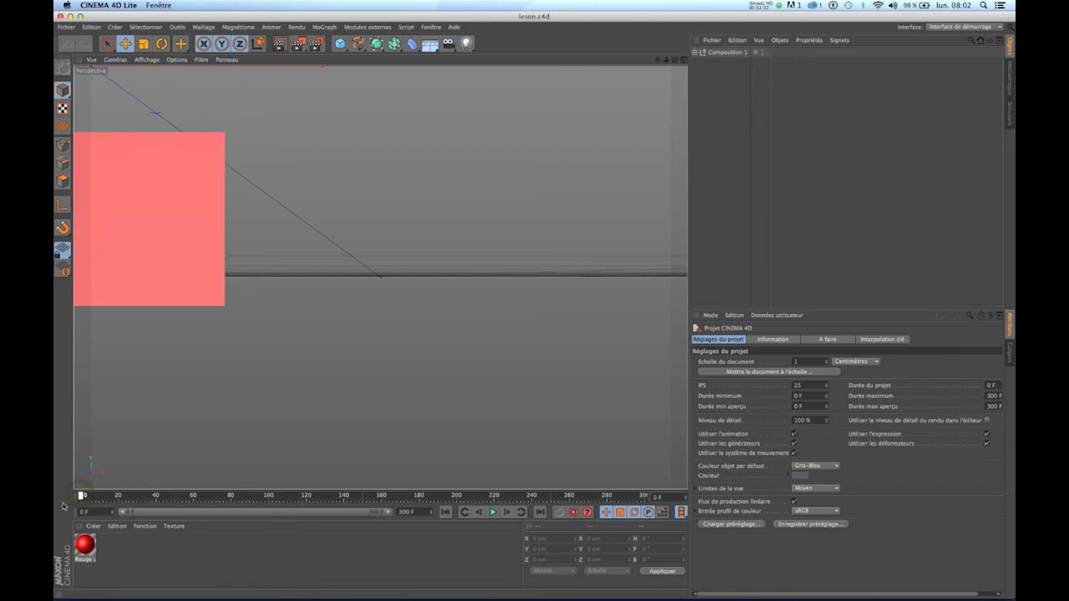
{"action": "left_click", "coordinate": [696, 52]}
{"action": "left_click", "coordinate": [727, 72]}
{"action": "left_click", "coordinate": [724, 61]}
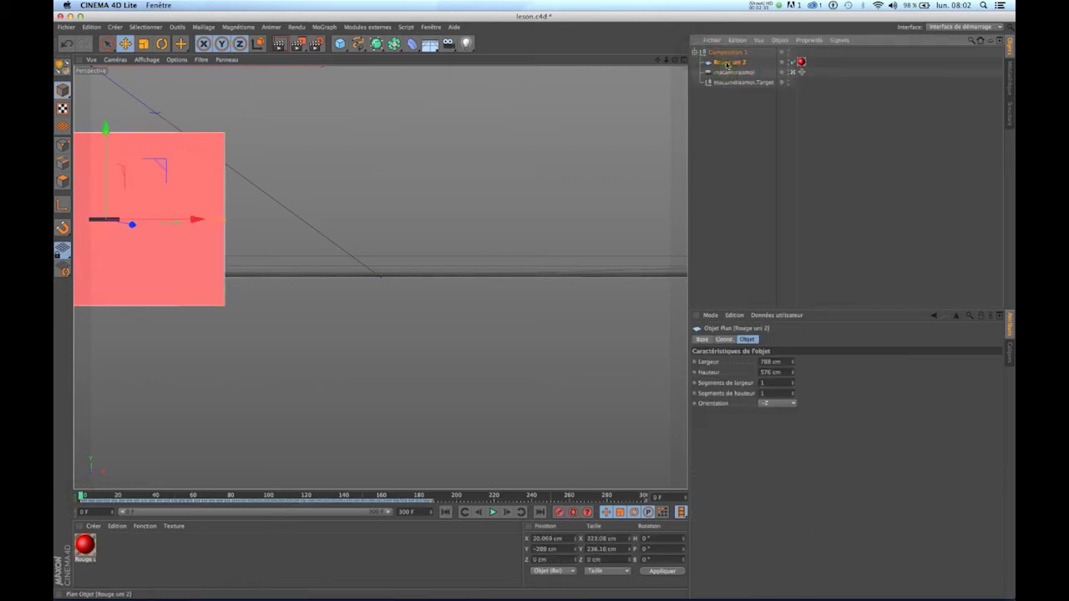
{"action": "left_click", "coordinate": [719, 72]}
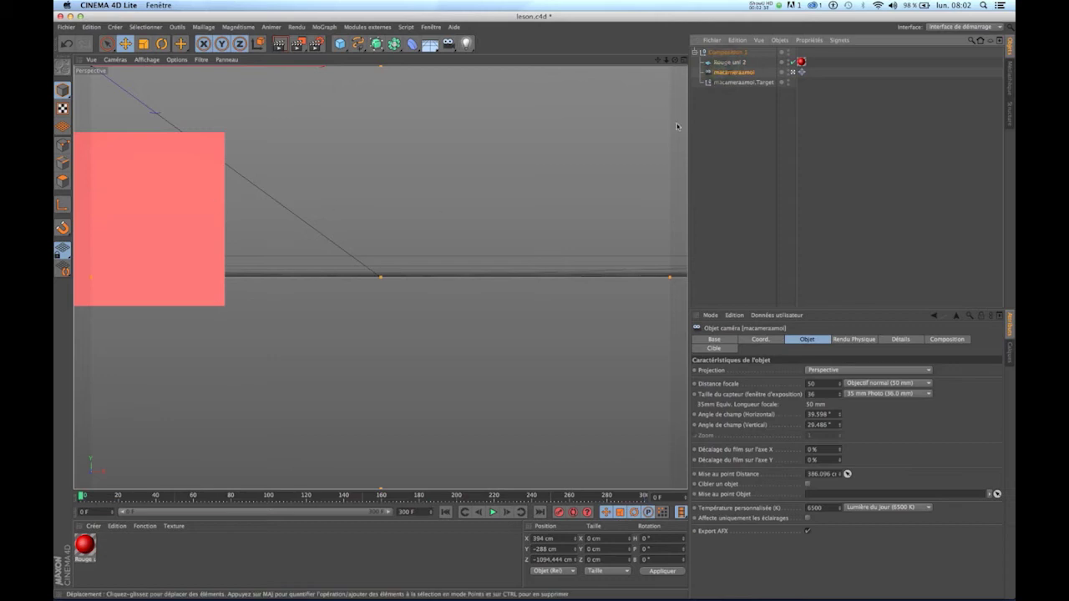
{"action": "left_click", "coordinate": [726, 62]}
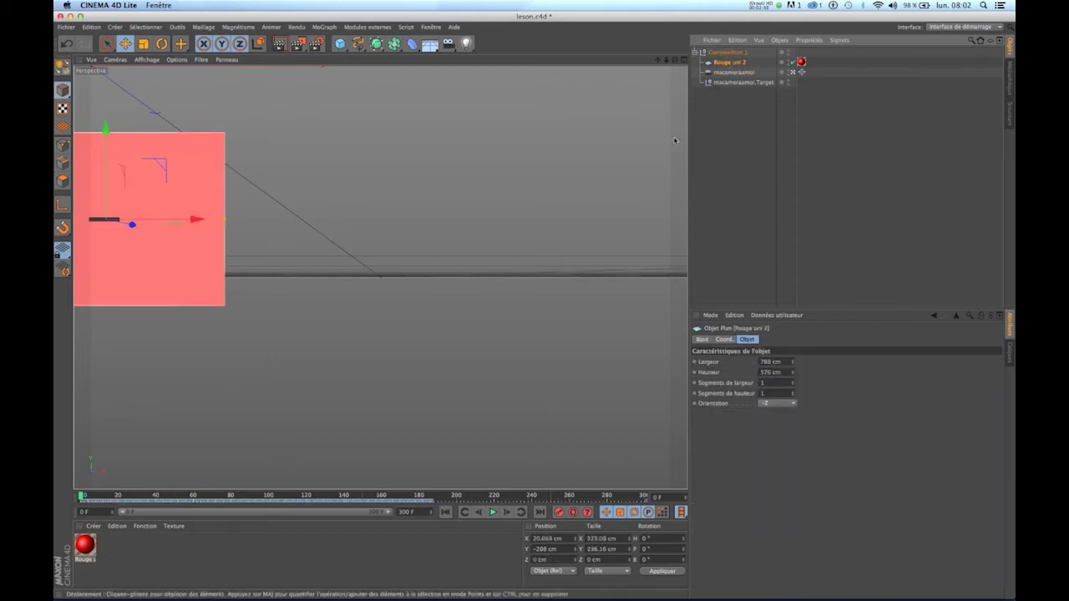
Add a Cube primitive and move it into the camera's view at about X 316, Y -257, Z 1658 cm
{"action": "left_click", "coordinate": [340, 43]}
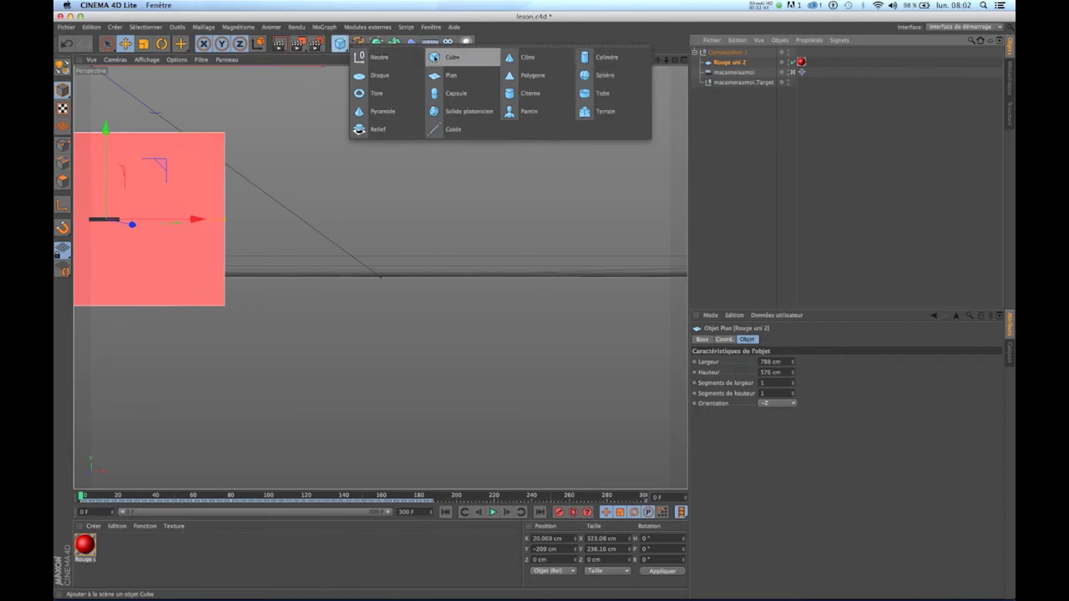
{"action": "left_click", "coordinate": [463, 59]}
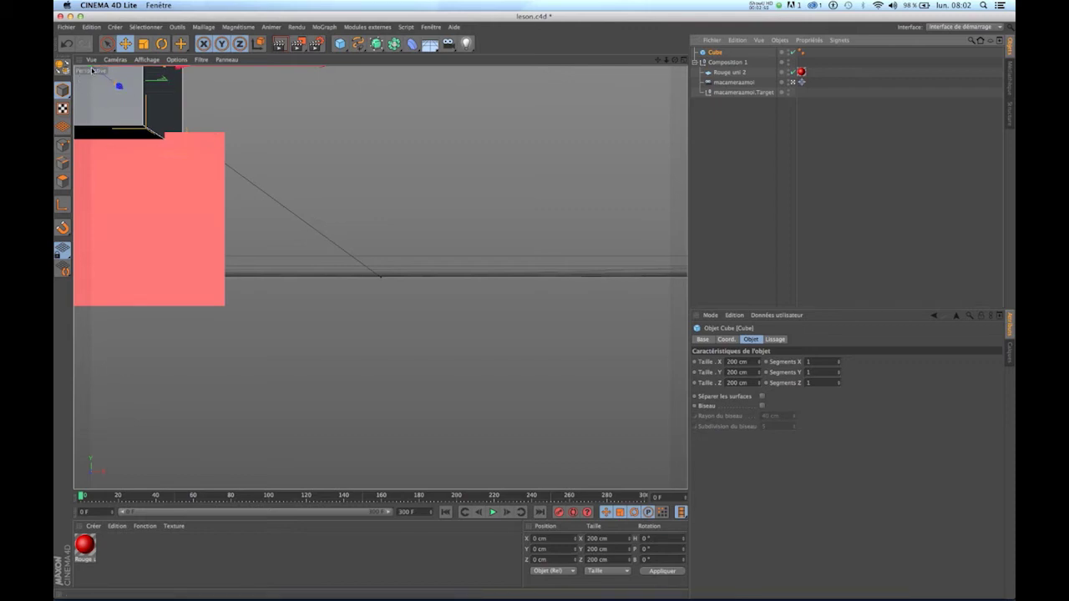
{"action": "left_click_drag", "start_coordinate": [119, 86], "coordinate": [451, 193]}
{"action": "left_click_drag", "start_coordinate": [364, 112], "coordinate": [366, 190]}
{"action": "mouse_move", "coordinate": [364, 267]}
{"action": "left_mouse_down"}
{"action": "mouse_move", "coordinate": [401, 269]}
{"action": "mouse_move", "coordinate": [354, 269]}
{"action": "left_mouse_up"}
Switch the perspective viewport from the macameraamoi camera to the default camera
{"action": "left_click", "coordinate": [125, 60]}
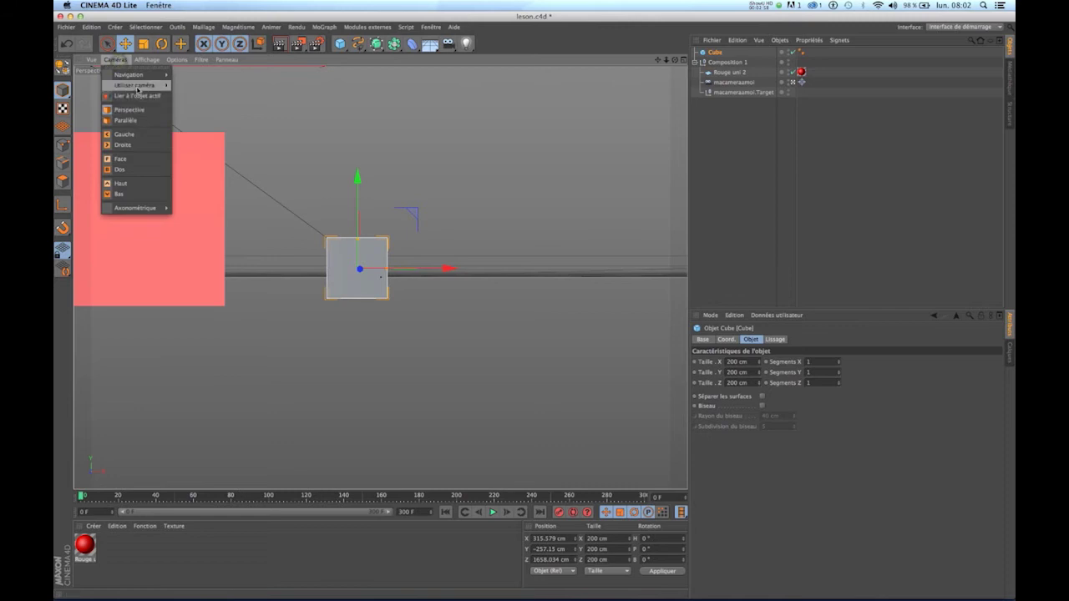
{"action": "mouse_move", "coordinate": [140, 86]}
{"action": "left_click", "coordinate": [202, 103]}
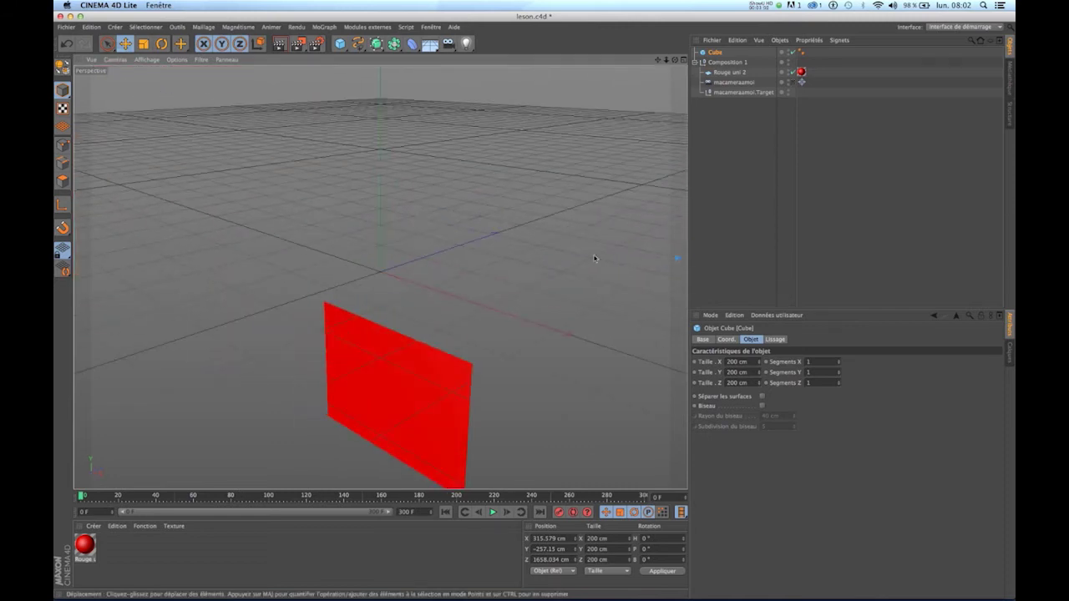
Resize the cube to about 273 cm high and 187 cm deep, and move it to about X -110, Y 5, Z 624 cm
{"action": "scroll", "coordinate": [488, 283], "scroll_direction": "down", "scroll_amount": 3}
{"action": "left_click_drag", "start_coordinate": [657, 60], "coordinate": [523, 10]}
{"action": "left_click_drag", "start_coordinate": [678, 222], "coordinate": [568, 278]}
{"action": "left_click_drag", "start_coordinate": [609, 197], "coordinate": [418, 219]}
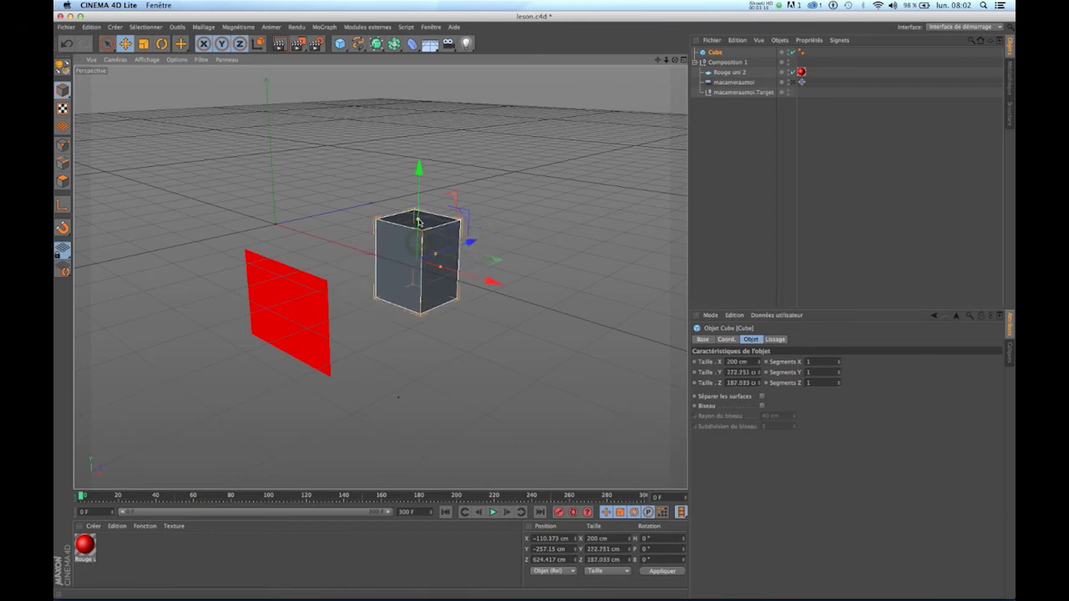
{"action": "left_click_drag", "start_coordinate": [675, 61], "coordinate": [712, 41]}
{"action": "left_click_drag", "start_coordinate": [417, 172], "coordinate": [430, 92]}
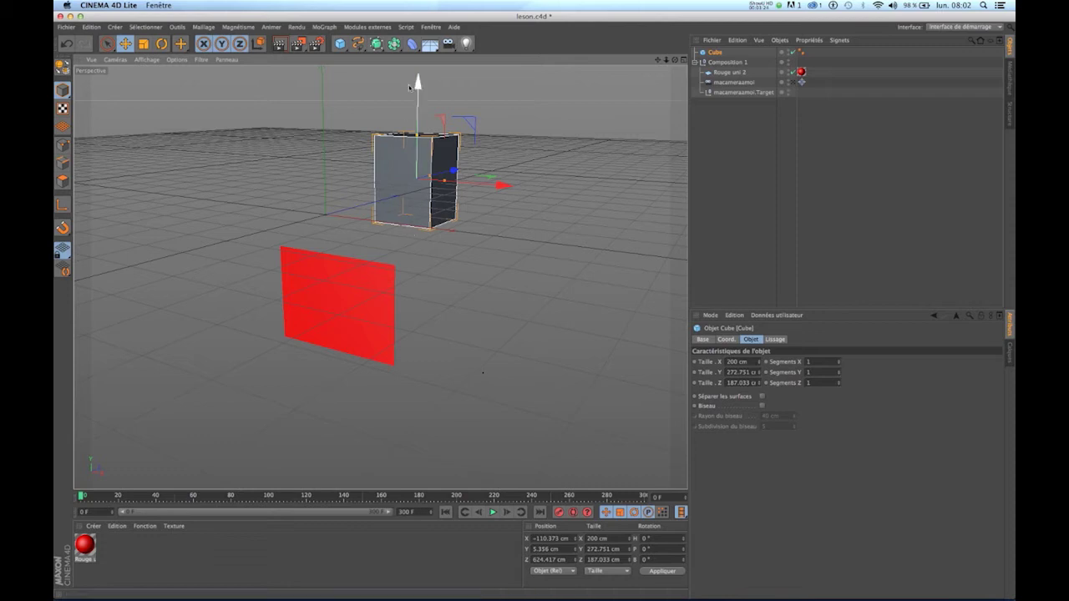
Collapse Composition 1, create a polygon copy of the cube with Convertir en objet, delete the parametric original, and select the copy
{"action": "left_click", "coordinate": [698, 62]}
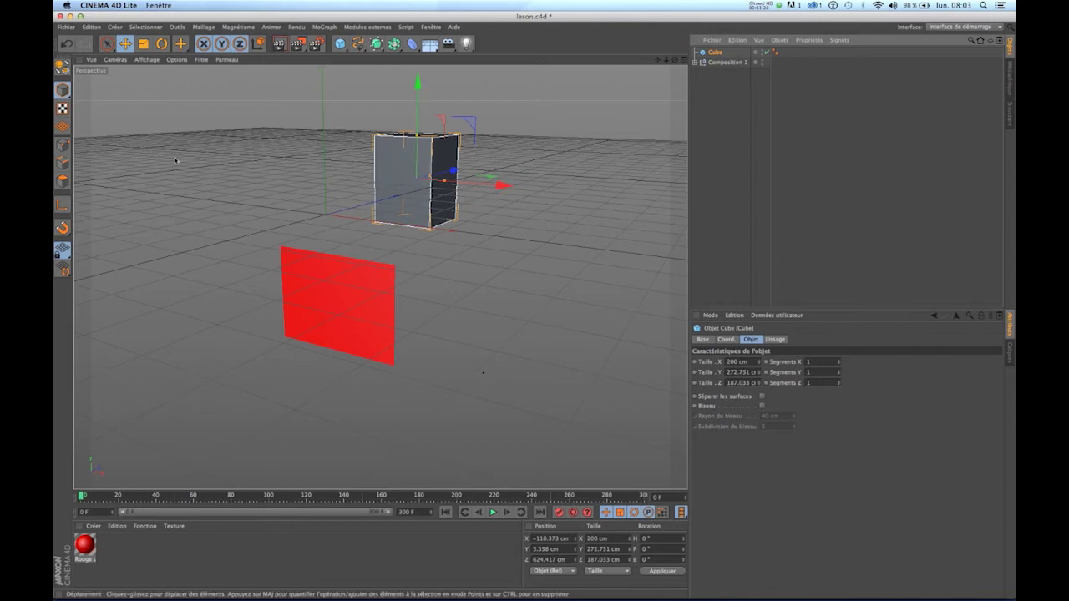
{"action": "right_click", "coordinate": [717, 53]}
{"action": "mouse_move", "coordinate": [721, 59]}
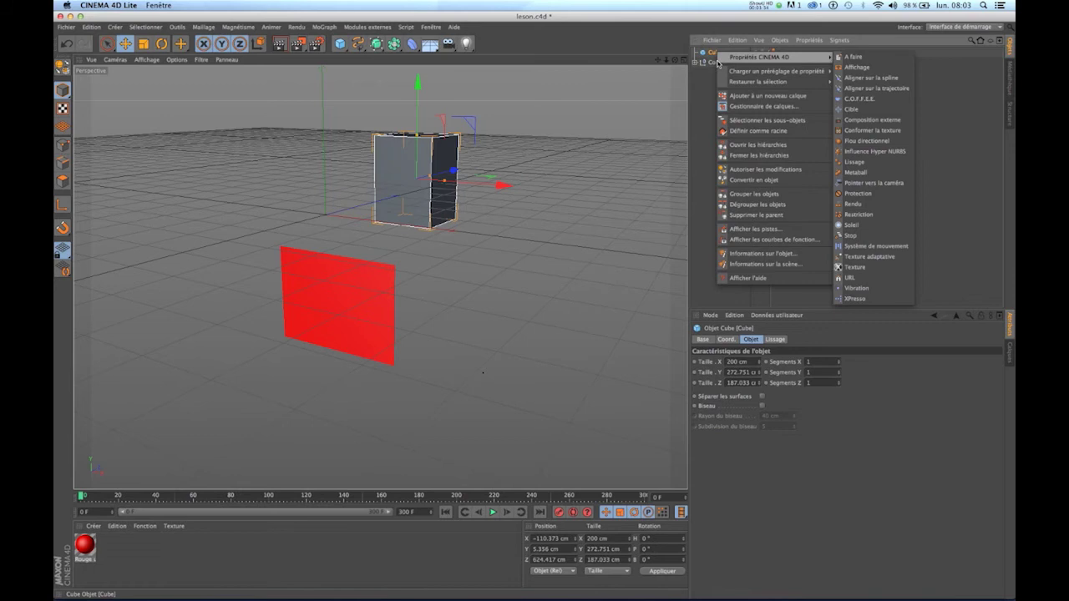
{"action": "left_click", "coordinate": [741, 179]}
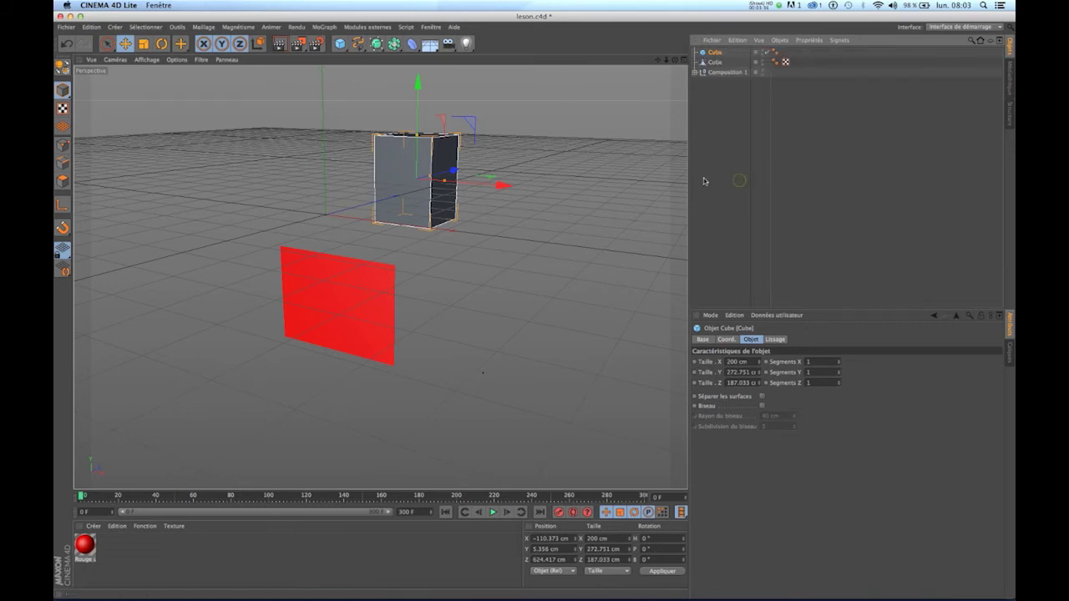
{"action": "key", "text": "Delete"}
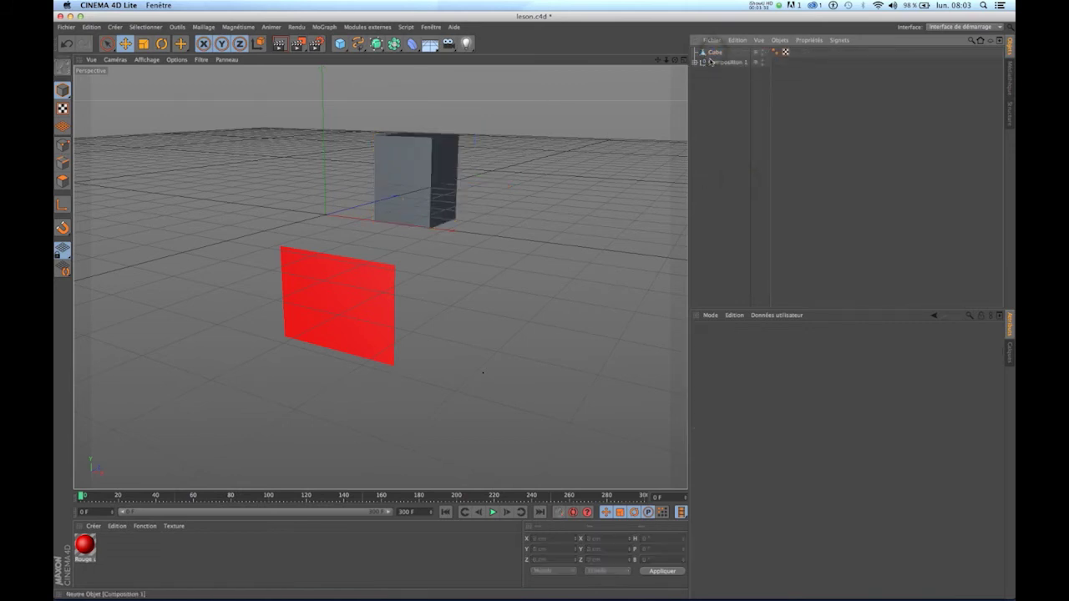
{"action": "left_click", "coordinate": [714, 52]}
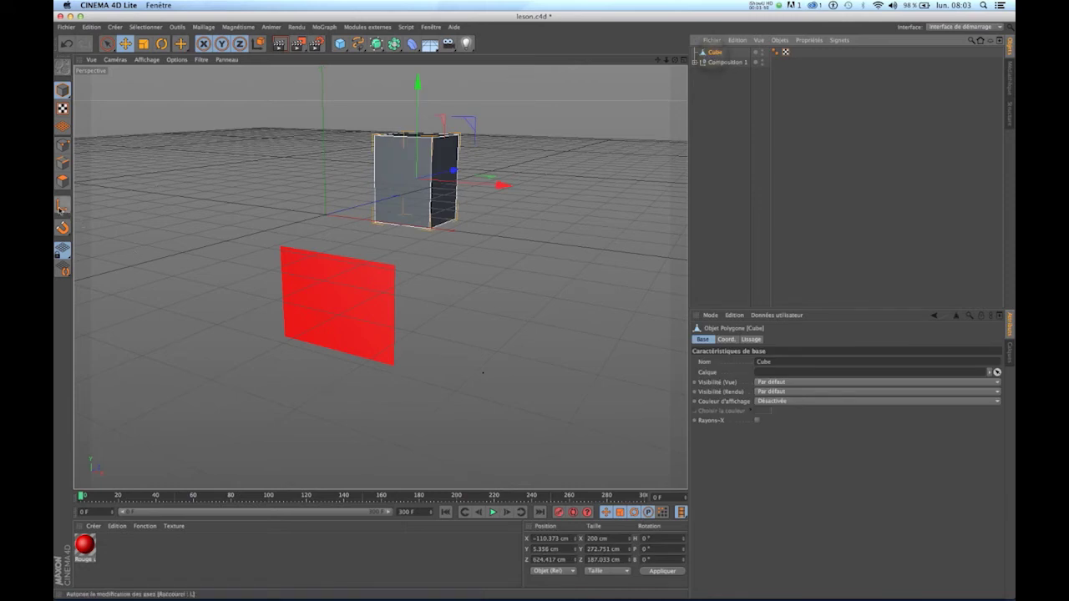
Enable axis modification and lower the polygon cube's axis to its base, at about Y -133 cm
{"action": "left_click", "coordinate": [63, 205]}
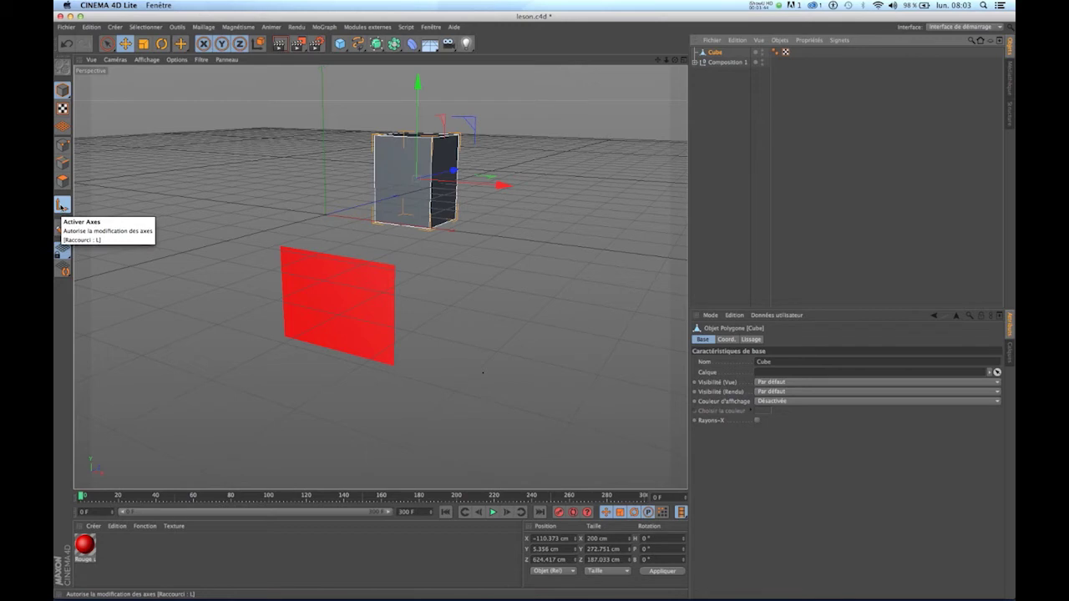
{"action": "left_click_drag", "start_coordinate": [418, 115], "coordinate": [418, 158]}
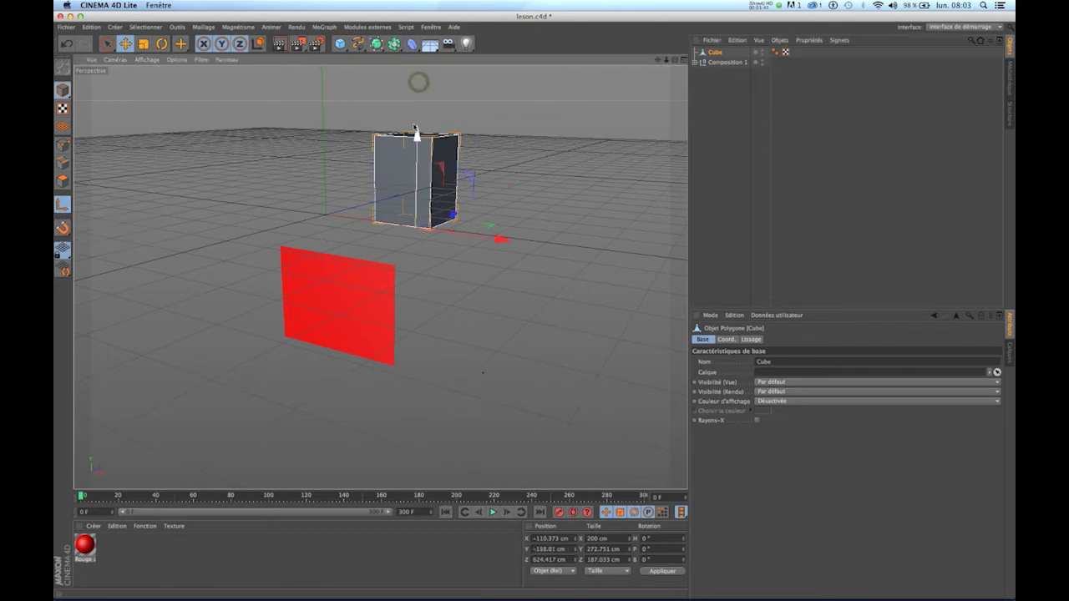
{"action": "left_click", "coordinate": [683, 60]}
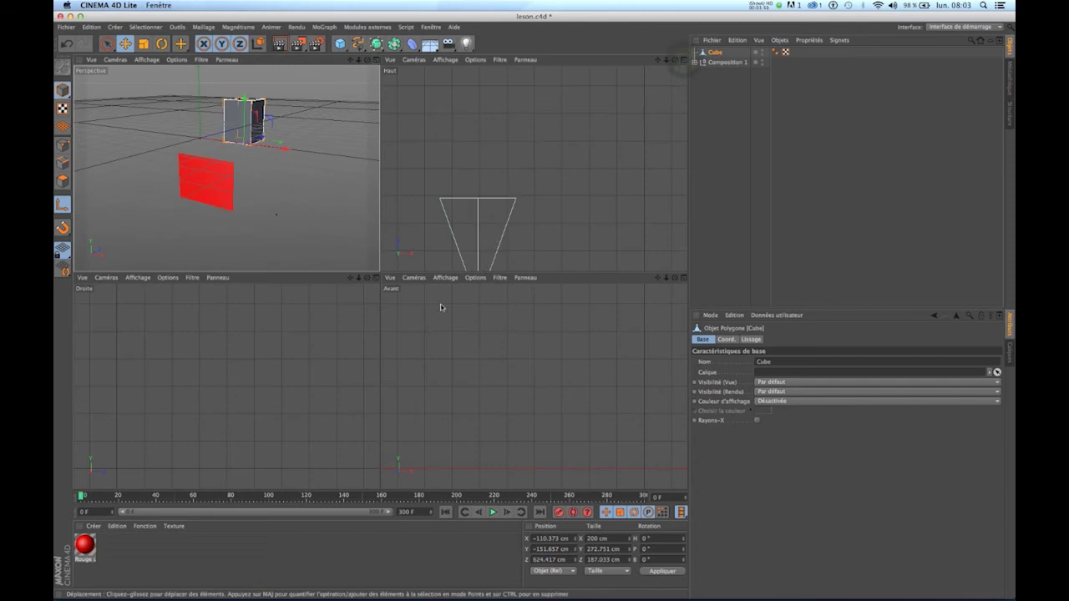
{"action": "scroll", "coordinate": [351, 365], "scroll_direction": "up", "scroll_amount": 5}
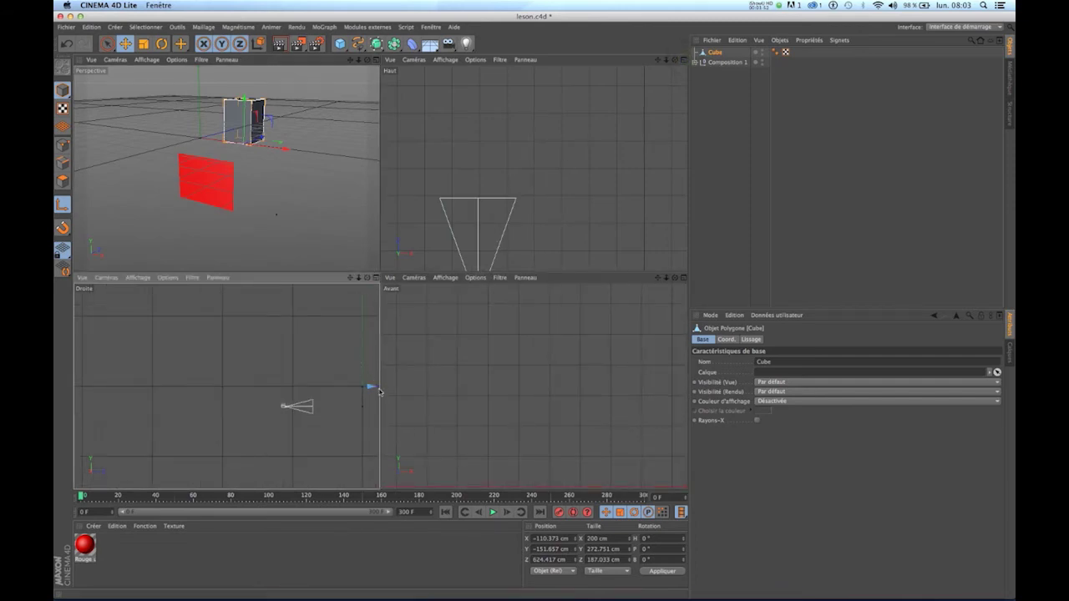
{"action": "scroll", "coordinate": [392, 375], "scroll_direction": "up", "scroll_amount": 5}
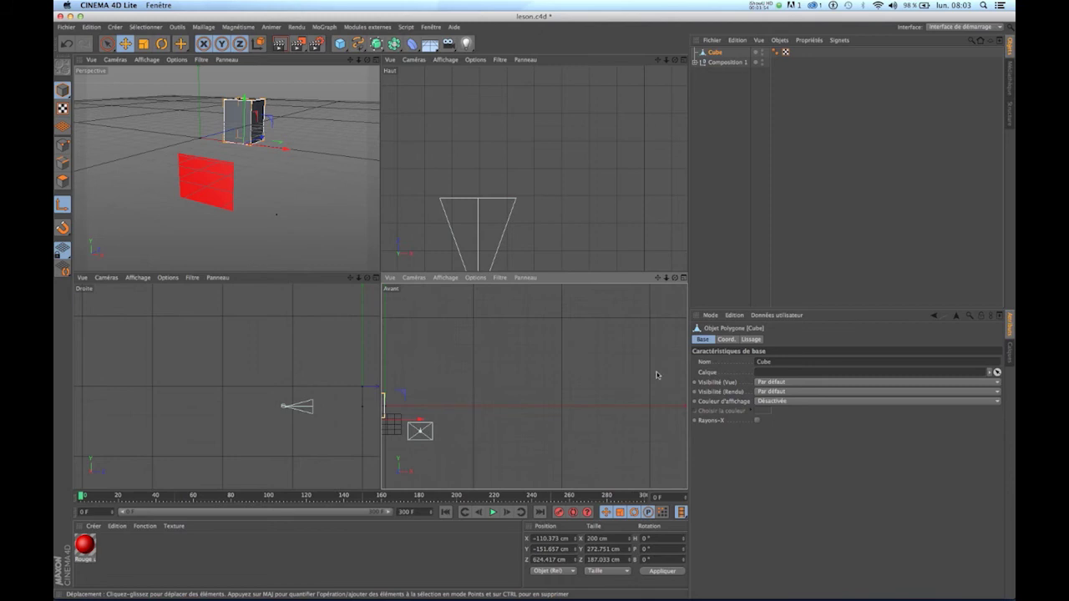
{"action": "left_click_drag", "start_coordinate": [657, 278], "coordinate": [714, 279]}
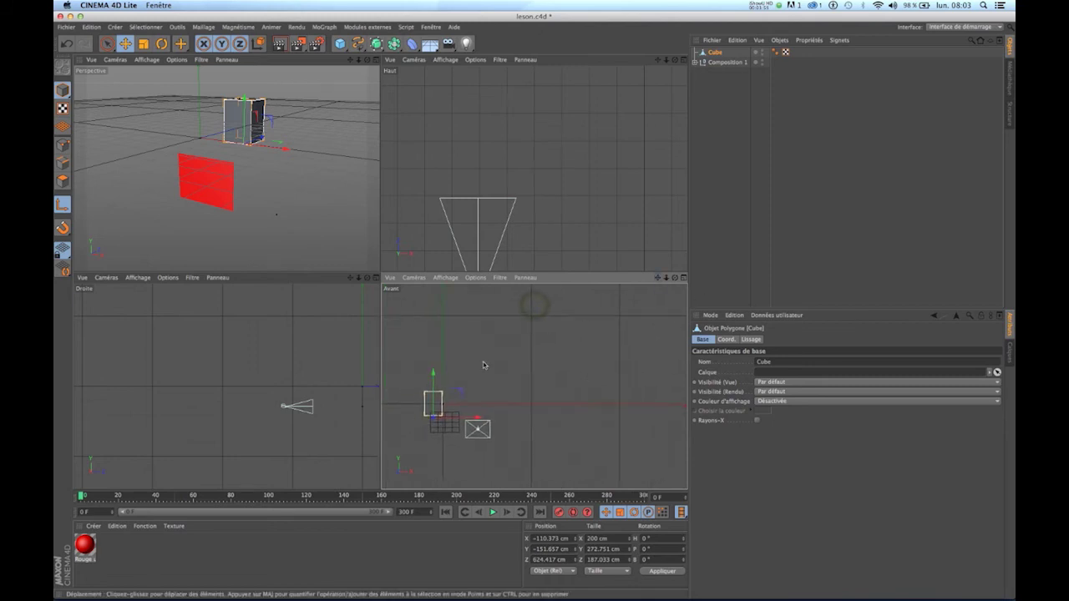
{"action": "mouse_move", "coordinate": [432, 369]}
{"action": "left_mouse_down"}
{"action": "mouse_move", "coordinate": [433, 389]}
{"action": "mouse_move", "coordinate": [433, 371]}
{"action": "left_mouse_up"}
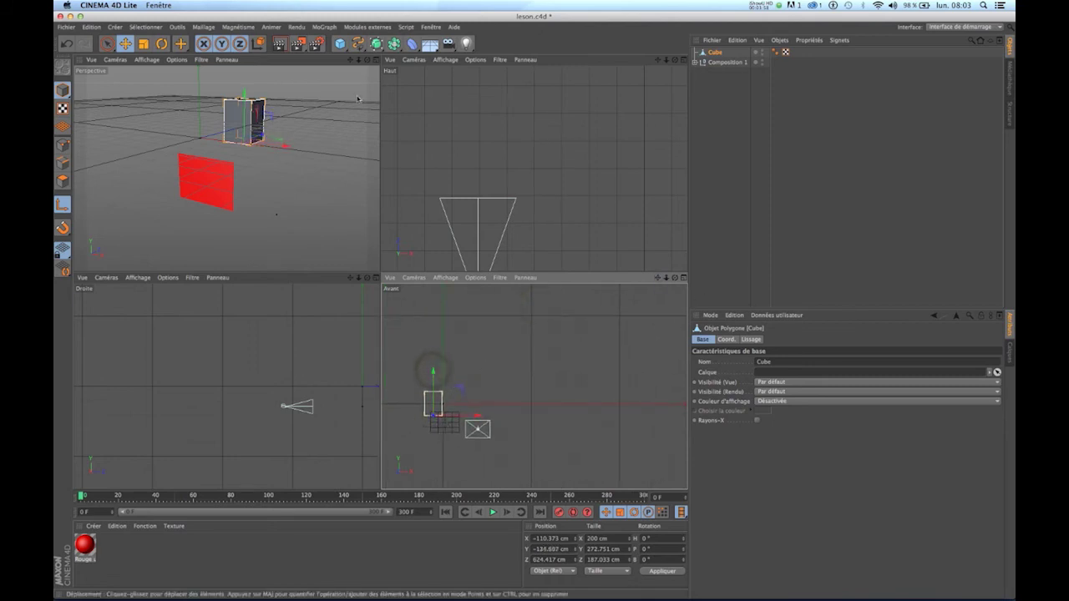
{"action": "left_click", "coordinate": [375, 60]}
{"action": "mouse_move", "coordinate": [675, 60]}
{"action": "left_mouse_down"}
{"action": "mouse_move", "coordinate": [665, 91]}
{"action": "mouse_move", "coordinate": [665, 61]}
{"action": "left_mouse_up"}
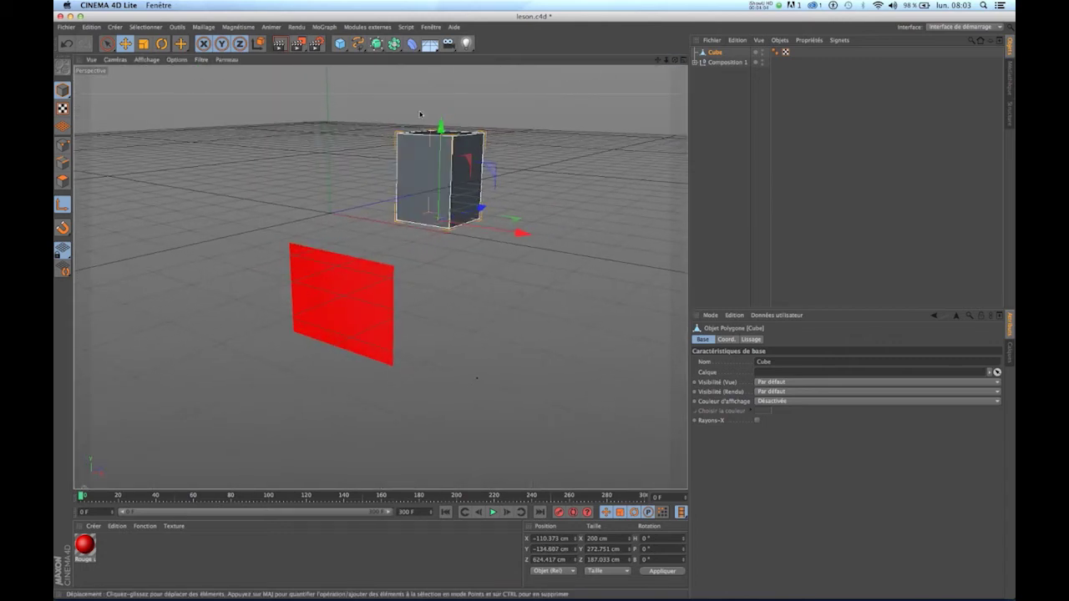
{"action": "left_click_drag", "start_coordinate": [441, 129], "coordinate": [441, 126]}
{"action": "left_click", "coordinate": [337, 297]}
{"action": "left_click", "coordinate": [702, 62]}
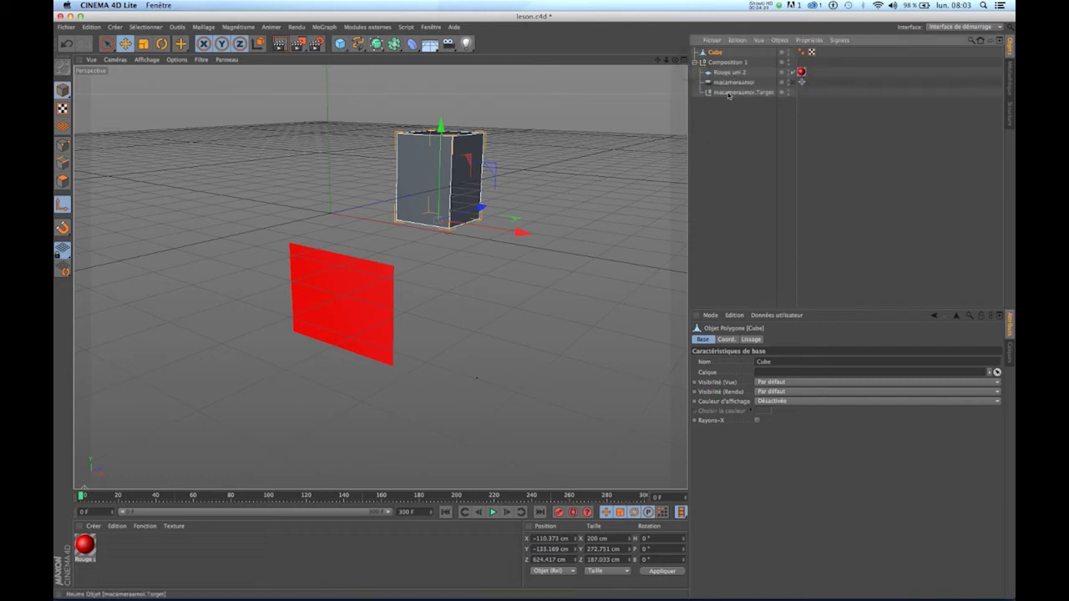
{"action": "left_click", "coordinate": [694, 63]}
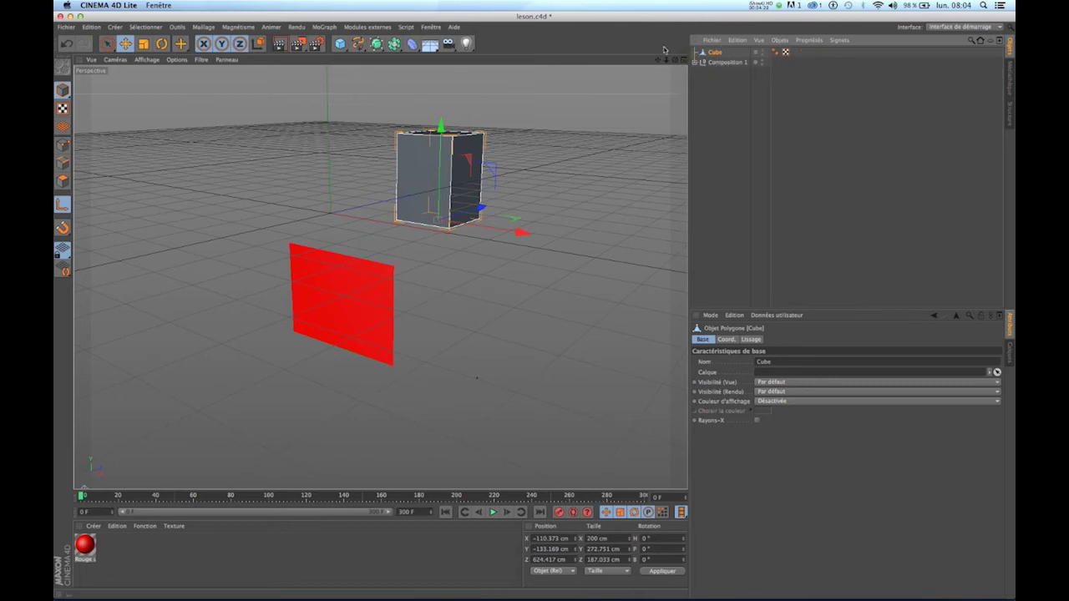
Add a null object (Neutre), attach an XPresso tag to it, and move the XPresso editor clear of the cube and red plane
{"action": "left_click_drag", "start_coordinate": [343, 46], "coordinate": [339, 44]}
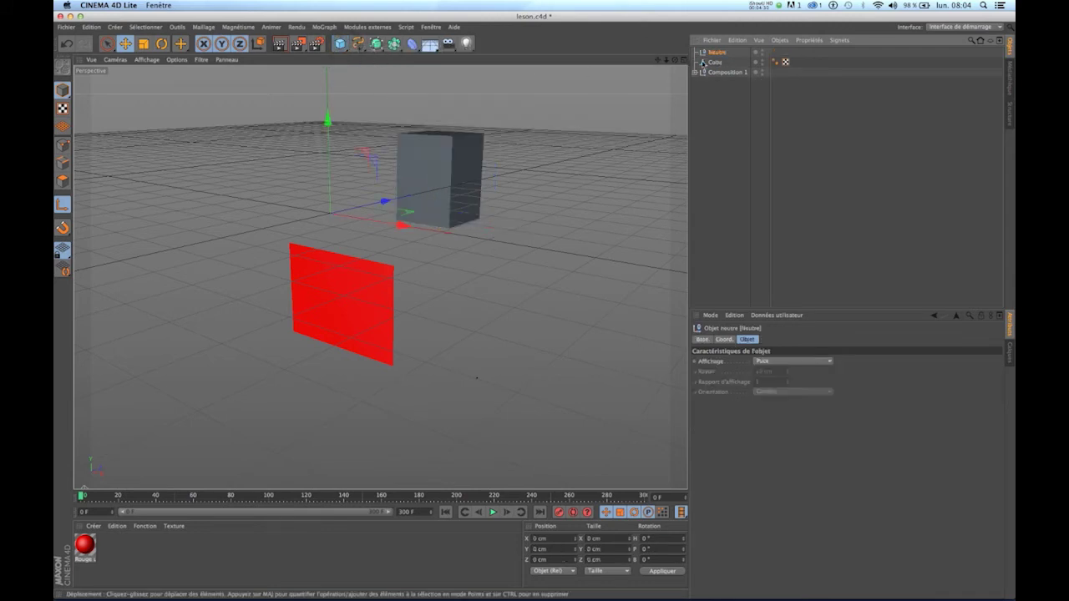
{"action": "right_click", "coordinate": [714, 54]}
{"action": "mouse_move", "coordinate": [735, 57]}
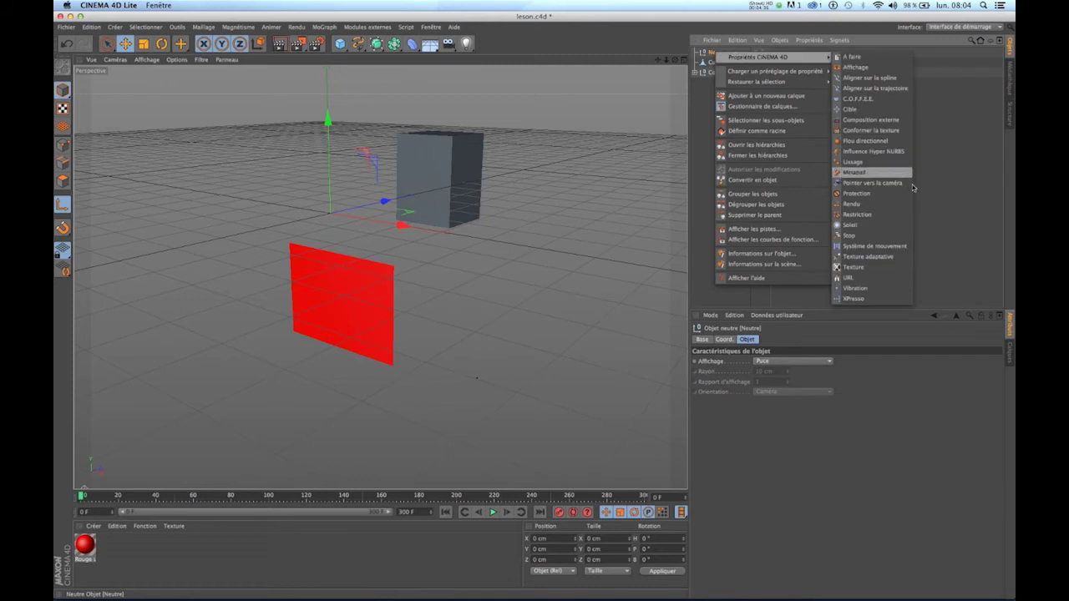
{"action": "left_click", "coordinate": [857, 300]}
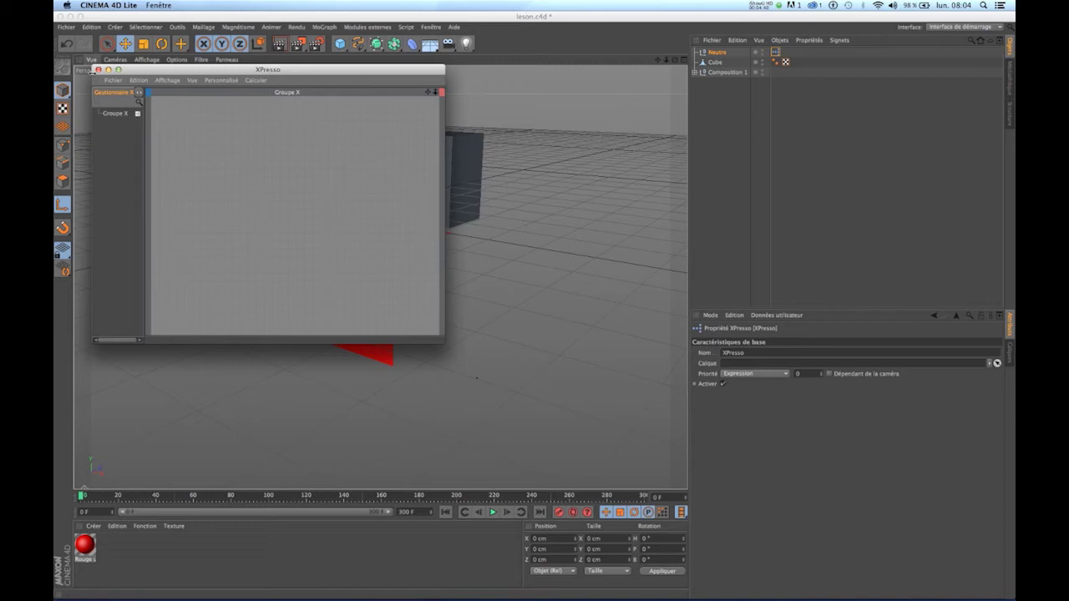
{"action": "left_click", "coordinate": [98, 70]}
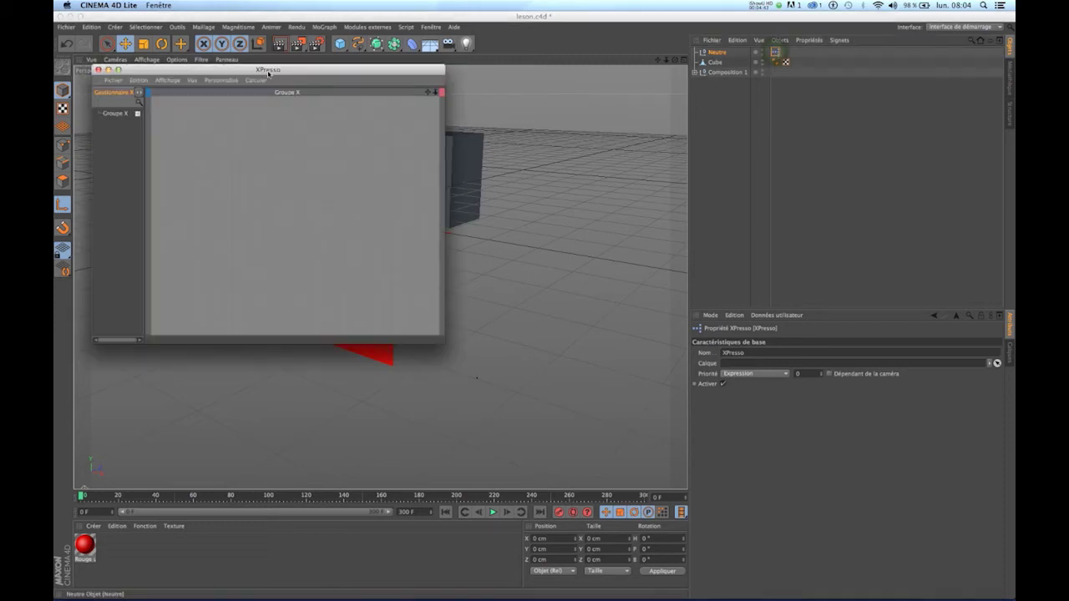
{"action": "left_click_drag", "start_coordinate": [267, 73], "coordinate": [680, 150]}
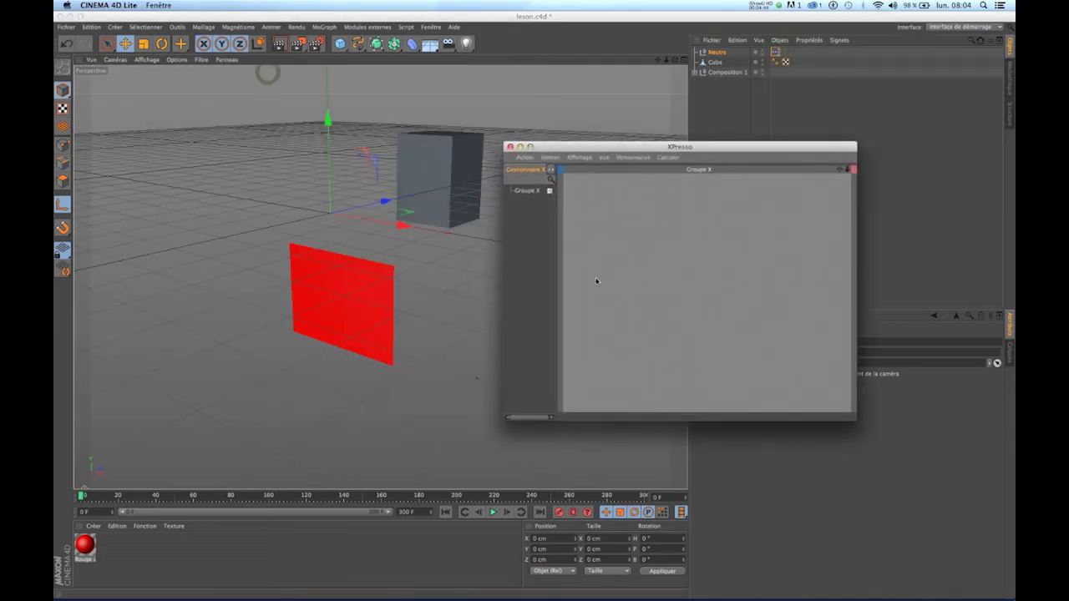
Add a Cartographie d'intervalle node from the X-Pool's XPresso Calculer operators to the XPresso group
{"action": "left_click_drag", "start_coordinate": [555, 238], "coordinate": [587, 248]}
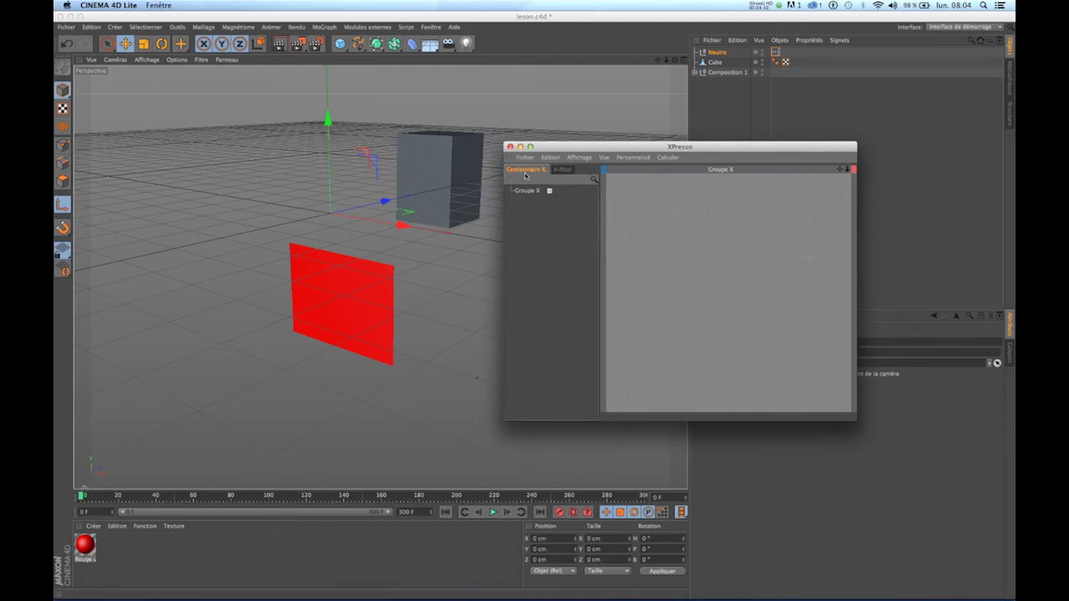
{"action": "left_click", "coordinate": [565, 171]}
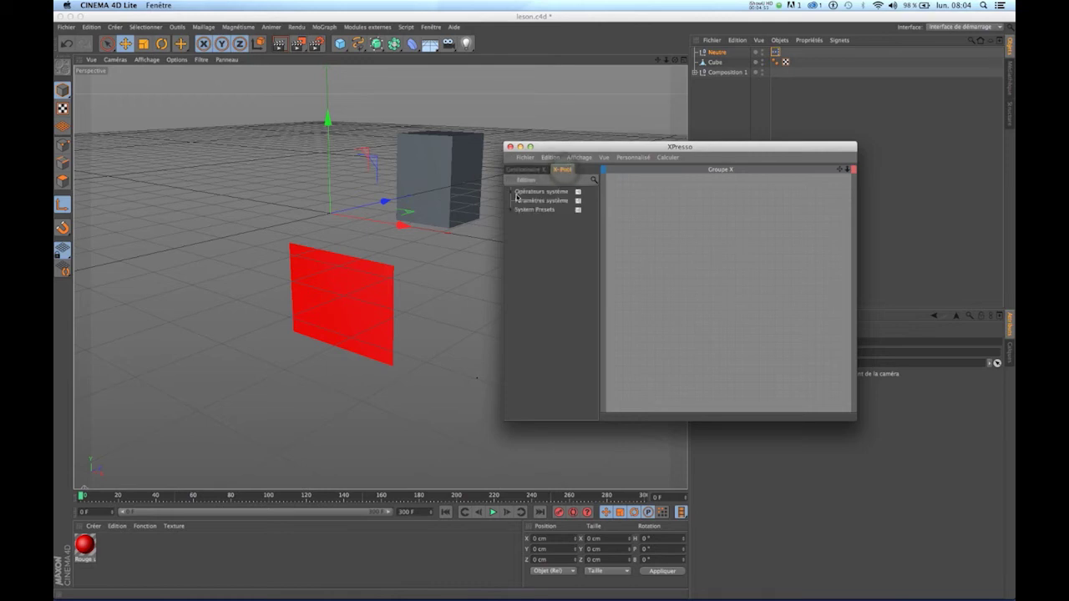
{"action": "left_click_drag", "start_coordinate": [599, 258], "coordinate": [632, 260]}
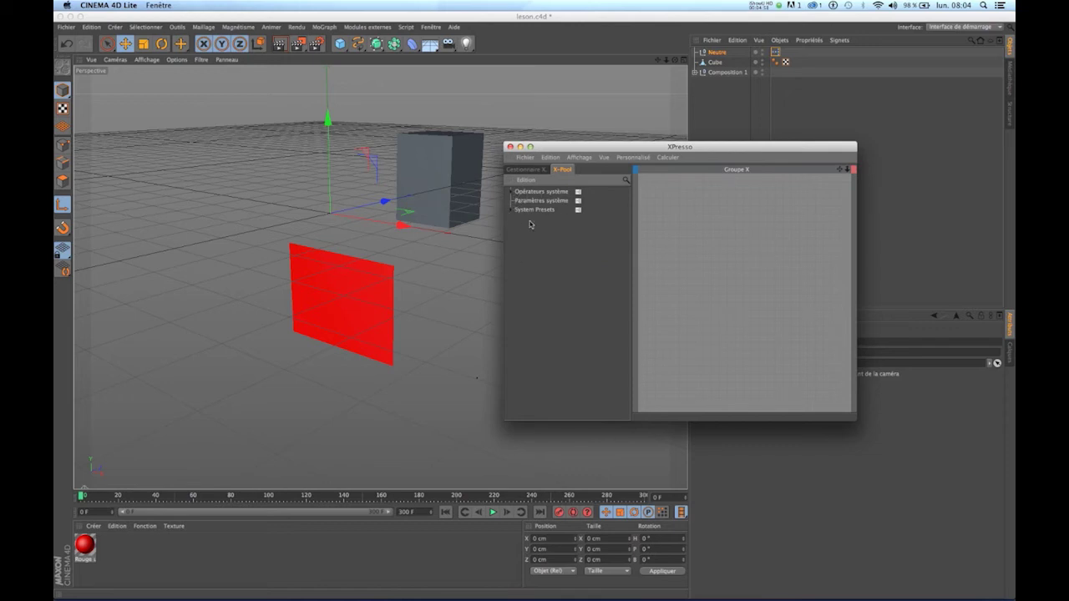
{"action": "left_click", "coordinate": [511, 192]}
{"action": "left_click", "coordinate": [519, 202]}
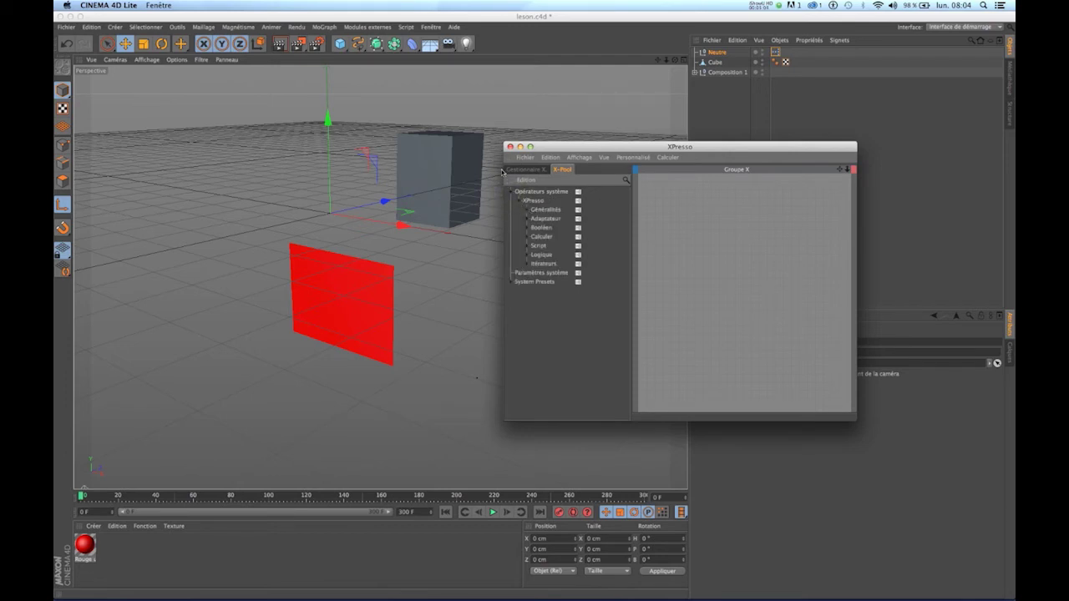
{"action": "left_click", "coordinate": [527, 237]}
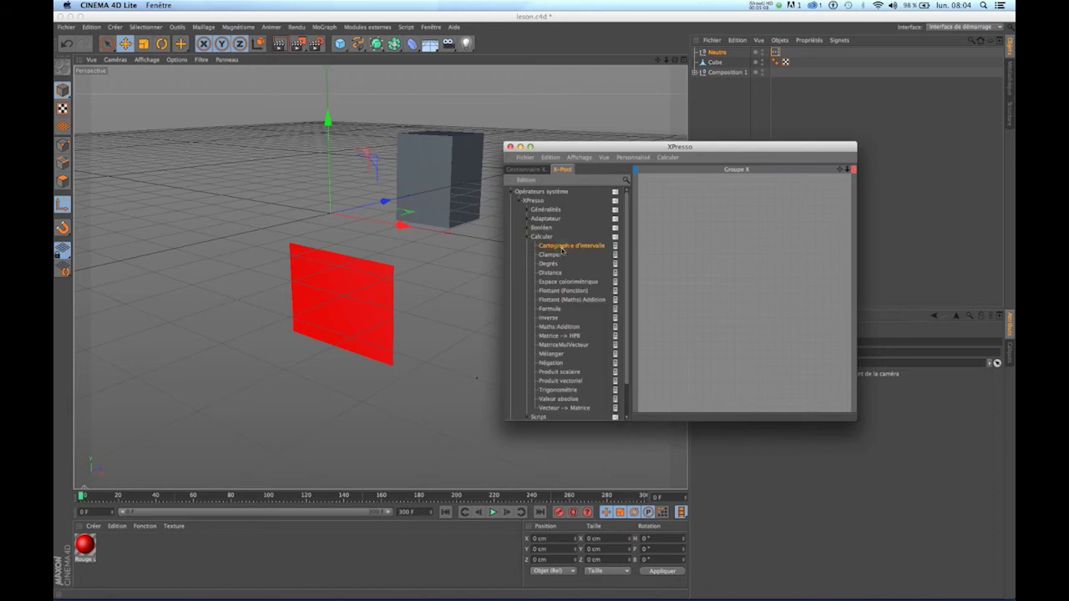
{"action": "left_click_drag", "start_coordinate": [558, 247], "coordinate": [679, 315]}
{"action": "left_click_drag", "start_coordinate": [747, 268], "coordinate": [747, 266]}
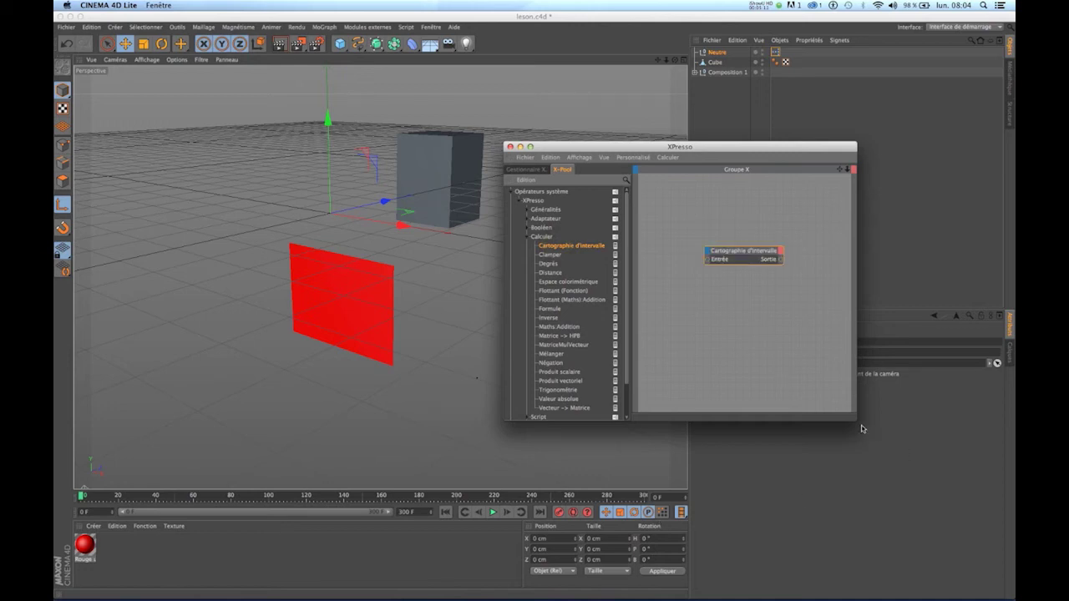
Enlarge the XPresso editor and add Rouge uni 2 and Cube nodes on either side of the Cartographie d'intervalle node
{"action": "left_click_drag", "start_coordinate": [855, 420], "coordinate": [918, 477]}
{"action": "left_click_drag", "start_coordinate": [645, 149], "coordinate": [602, 159]}
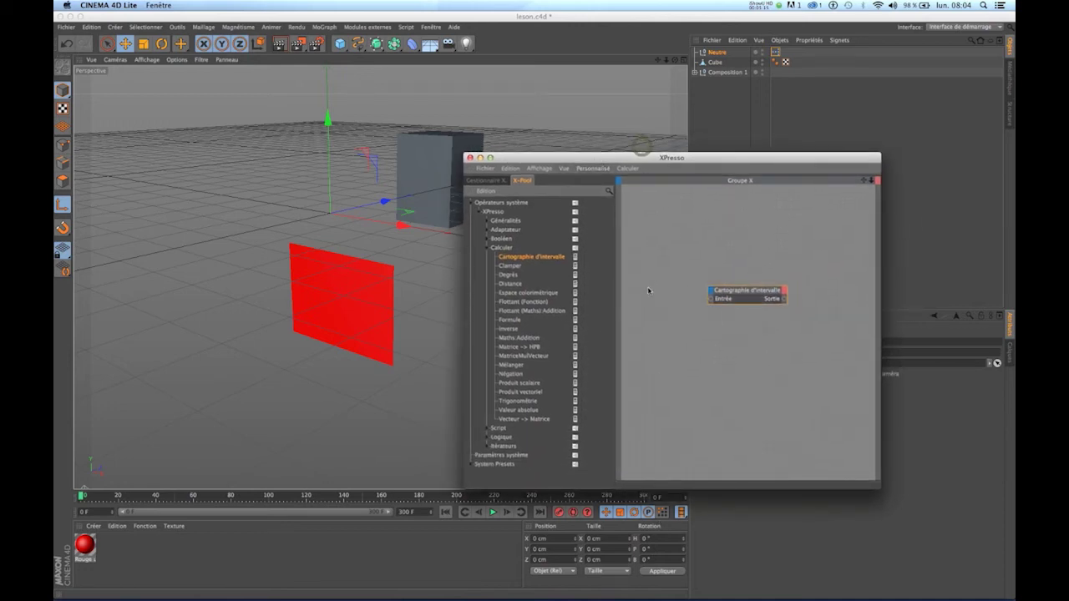
{"action": "left_click", "coordinate": [694, 72]}
{"action": "left_click", "coordinate": [720, 82]}
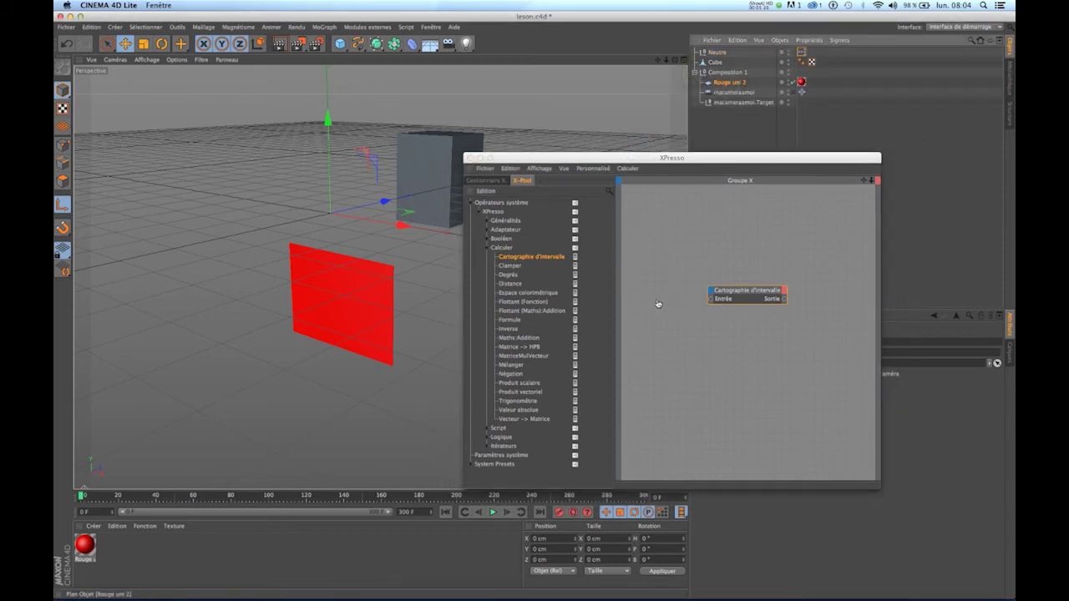
{"action": "left_click_drag", "start_coordinate": [675, 340], "coordinate": [645, 295]}
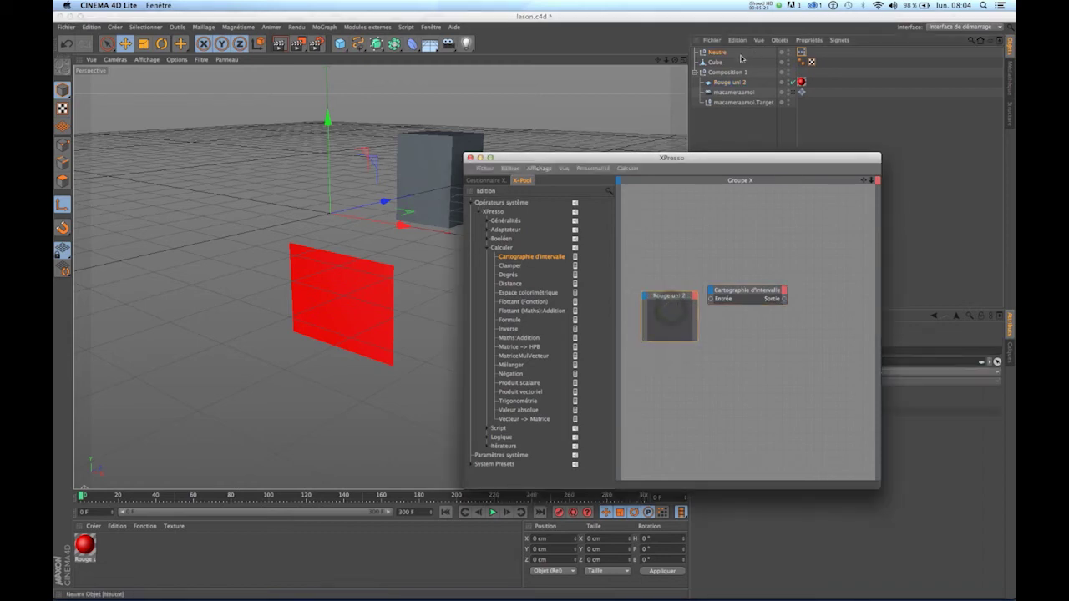
{"action": "left_click_drag", "start_coordinate": [711, 65], "coordinate": [752, 88]}
{"action": "left_click_drag", "start_coordinate": [834, 305], "coordinate": [818, 297]}
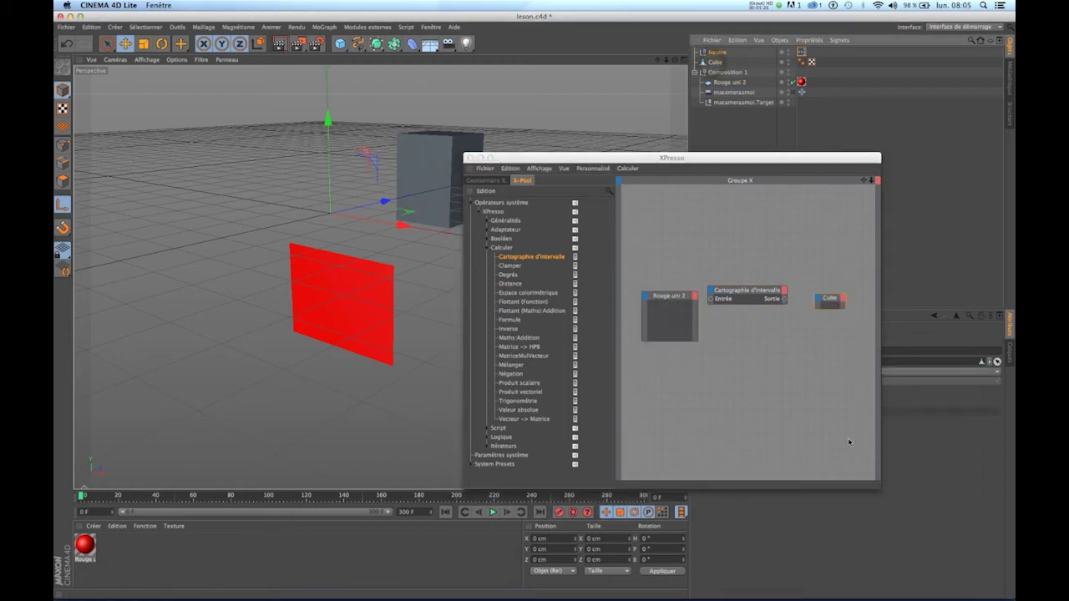
{"action": "left_click", "coordinate": [877, 488]}
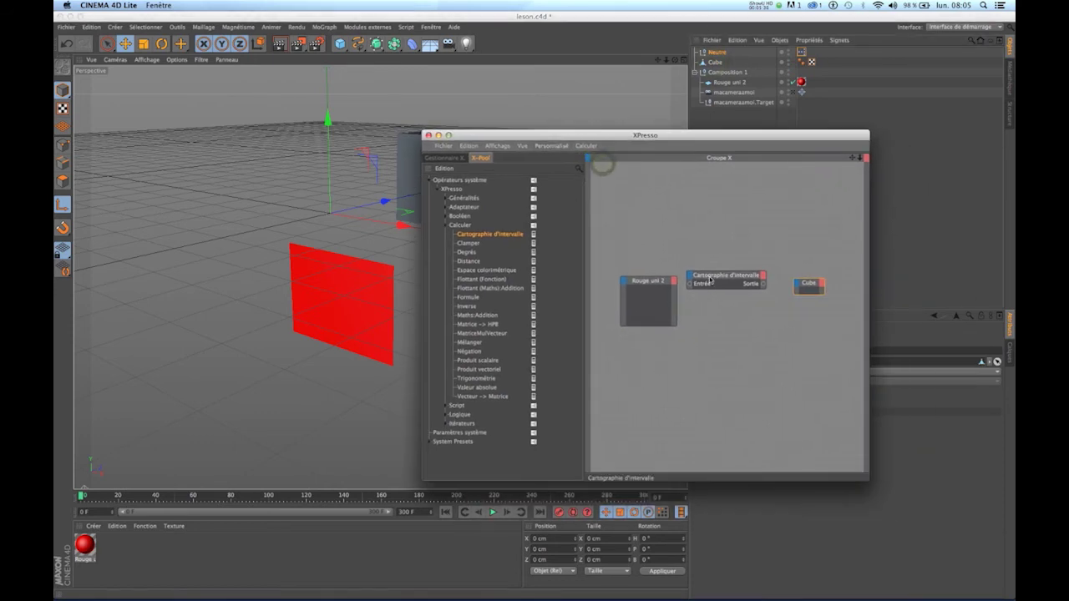
{"action": "left_click_drag", "start_coordinate": [687, 289], "coordinate": [700, 286]}
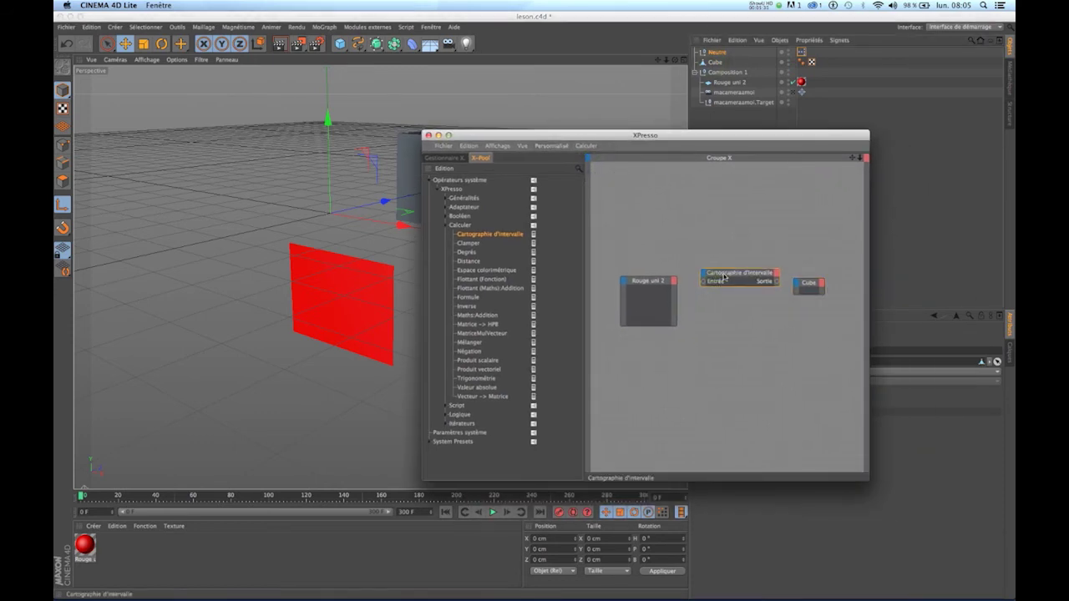
Give the Rouge uni 2 node a Position . X output and connect it to the Entrée port of Cartographie d'intervalle
{"action": "left_click", "coordinate": [674, 282]}
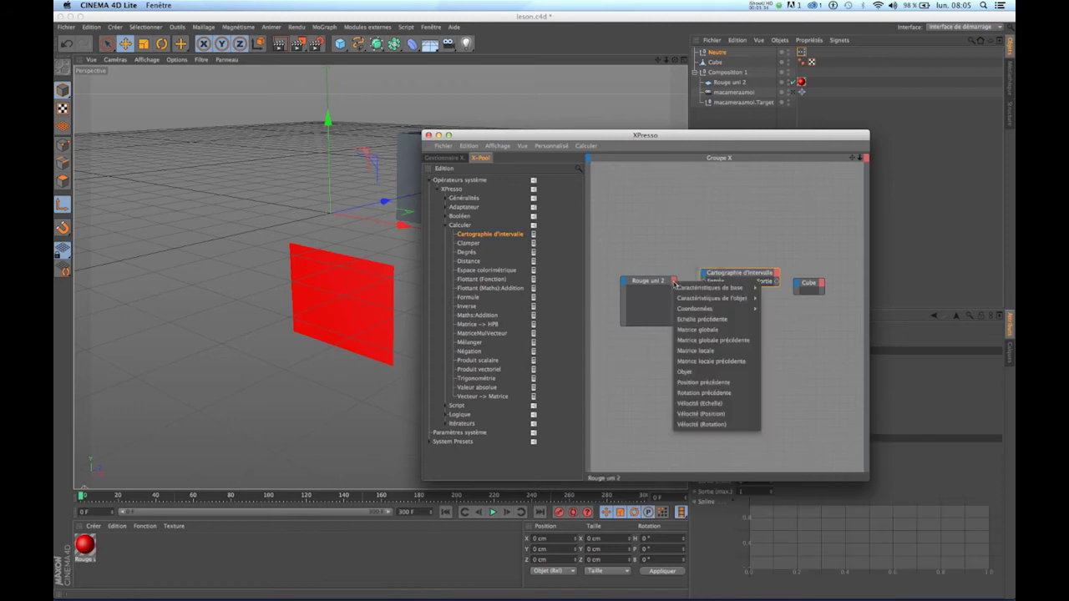
{"action": "mouse_move", "coordinate": [687, 309]}
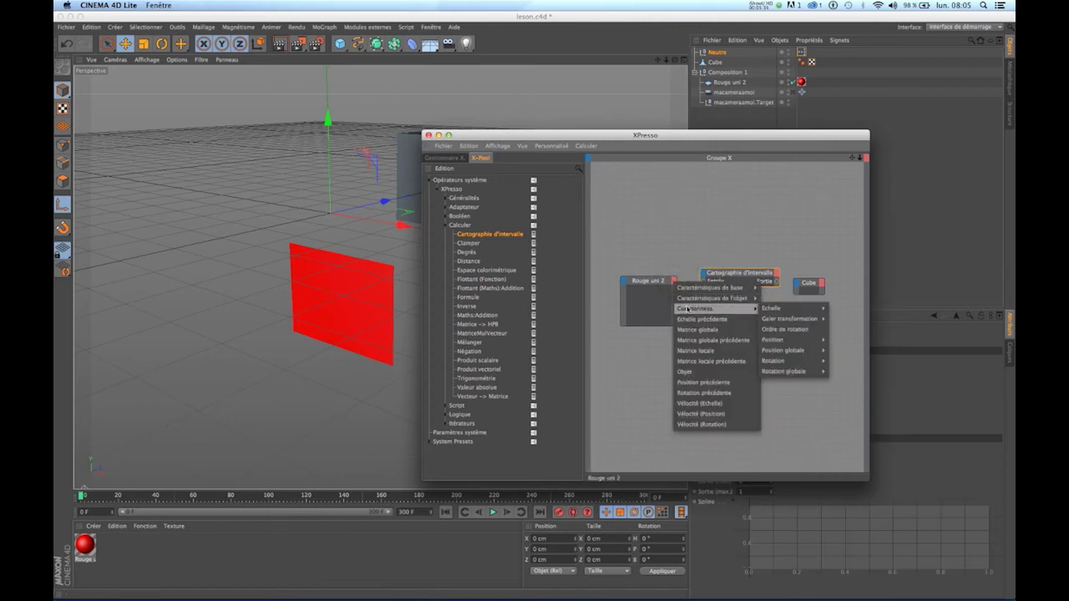
{"action": "mouse_move", "coordinate": [778, 341]}
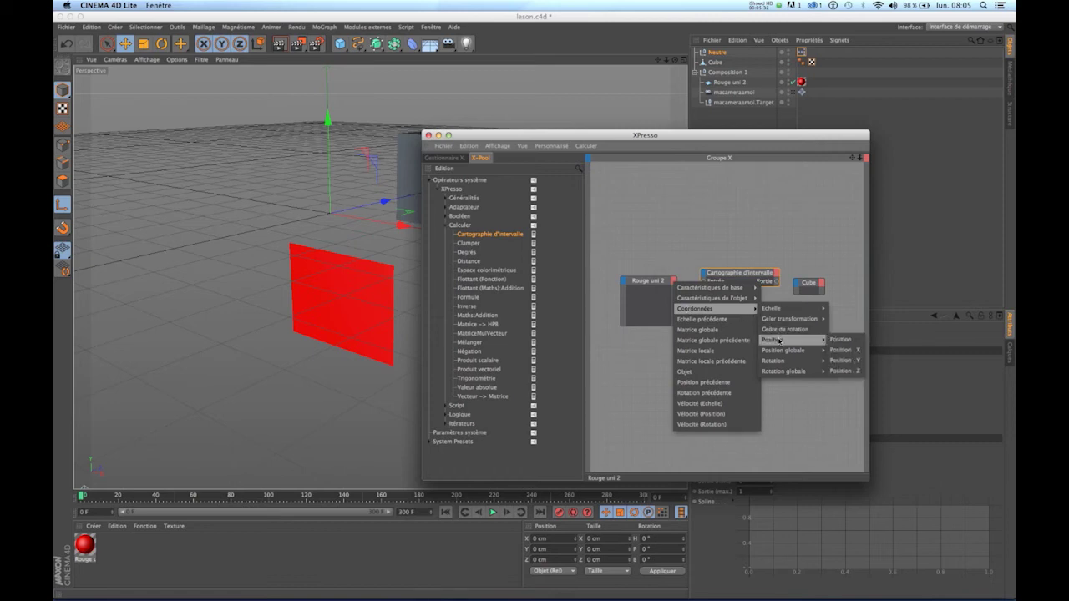
{"action": "left_click", "coordinate": [850, 353]}
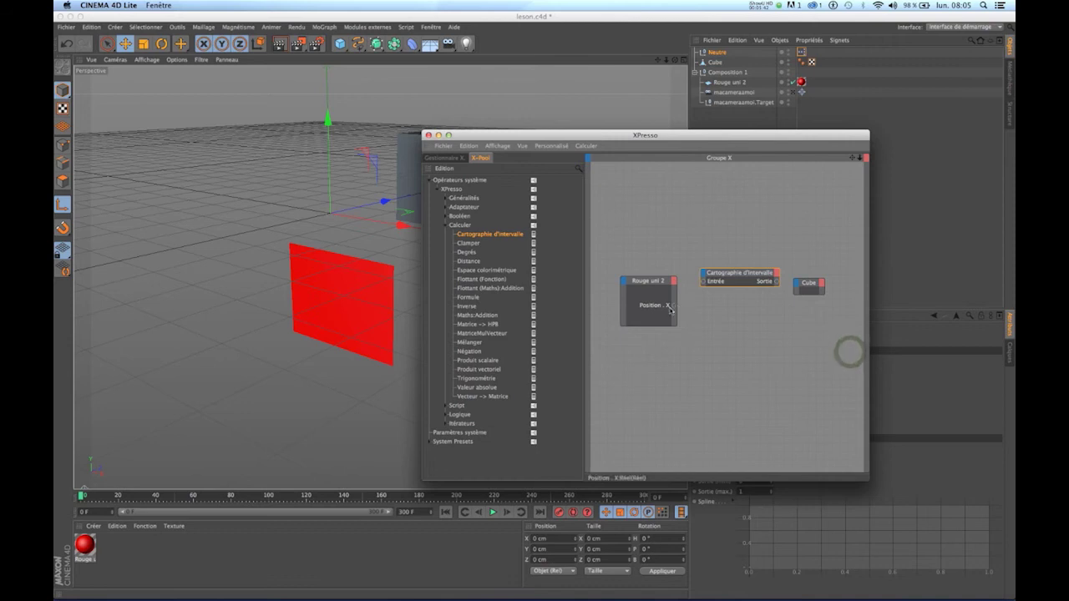
{"action": "left_click_drag", "start_coordinate": [696, 296], "coordinate": [704, 281]}
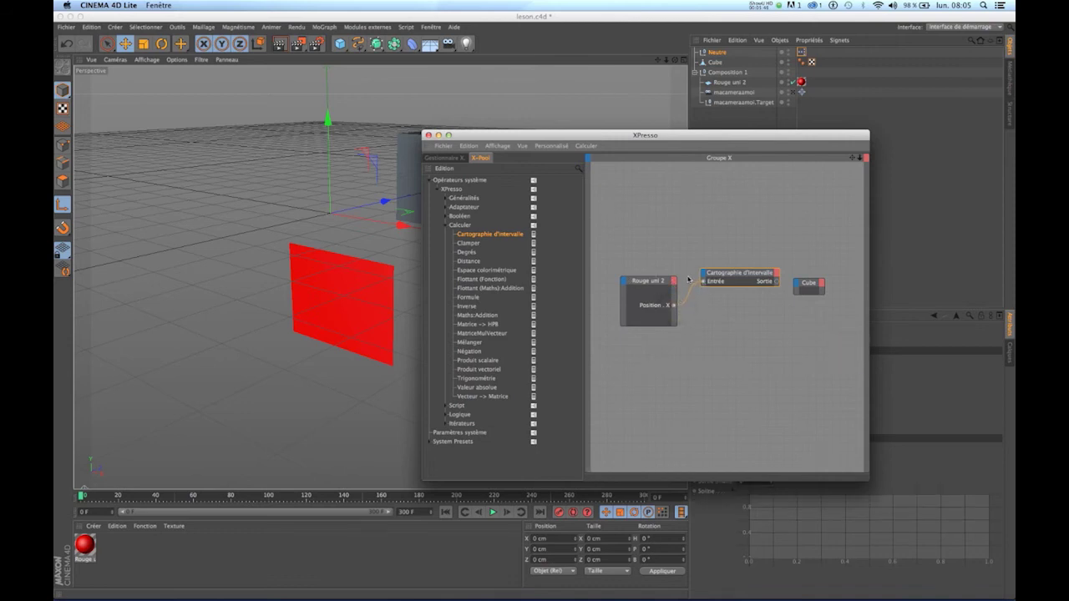
Enlarge the Cube node and connect the Sortie port of Cartographie d'intervalle to a Position . X input on it
{"action": "left_click_drag", "start_coordinate": [822, 291], "coordinate": [824, 318]}
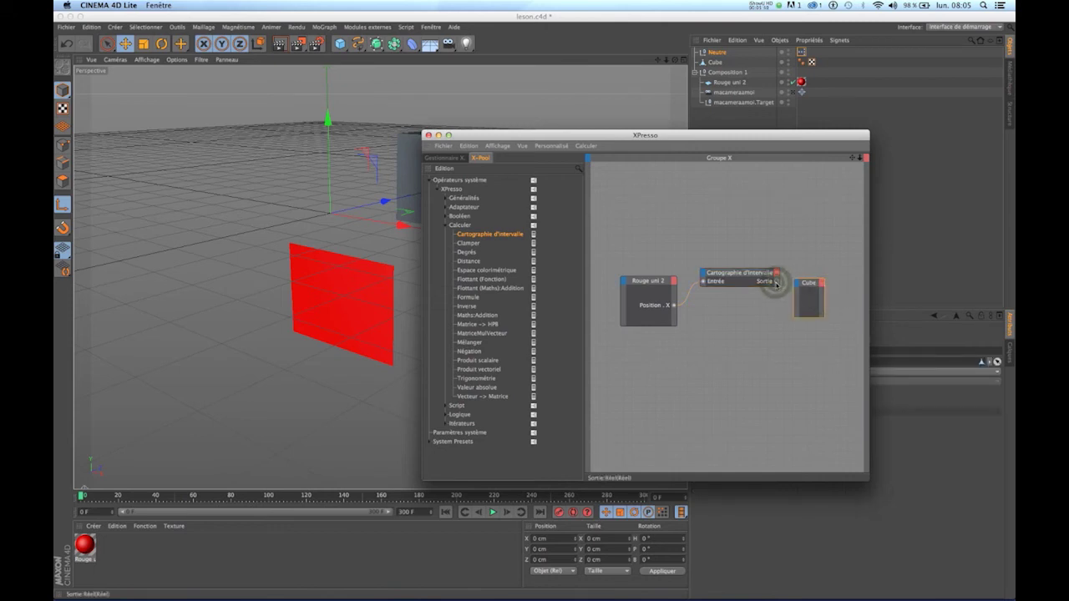
{"action": "right_click", "coordinate": [775, 285]}
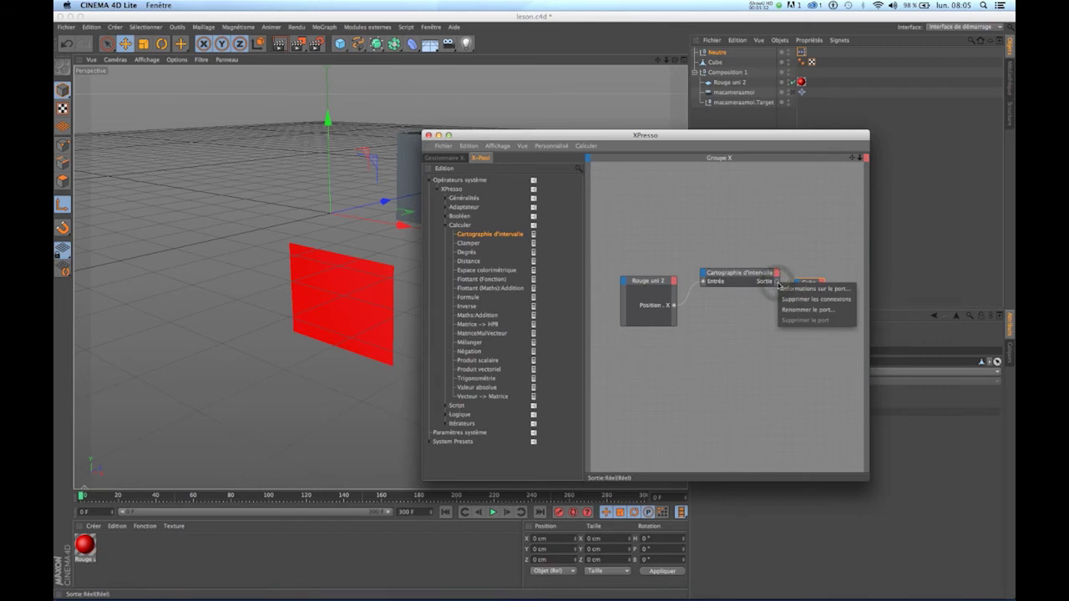
{"action": "left_click", "coordinate": [777, 284]}
{"action": "right_click", "coordinate": [817, 284]}
{"action": "left_click", "coordinate": [818, 284]}
{"action": "left_click_drag", "start_coordinate": [777, 284], "coordinate": [797, 285]}
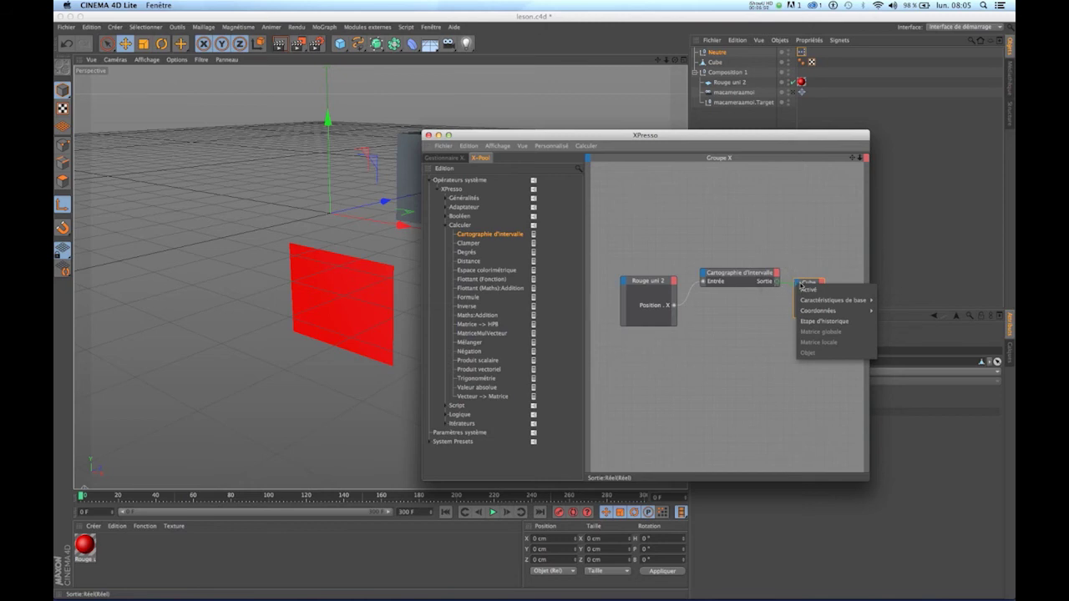
{"action": "mouse_move", "coordinate": [839, 311]}
{"action": "mouse_move", "coordinate": [890, 342]}
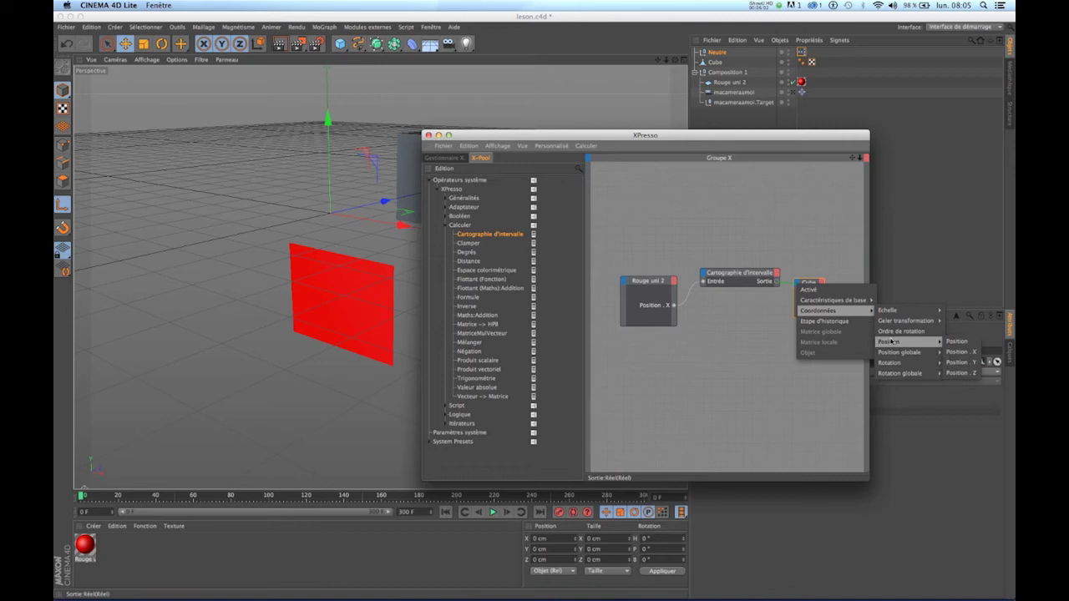
{"action": "left_click", "coordinate": [963, 353]}
Move the XPresso editor aside to play the animation from the first frame, and bring it back with the animation rewound
{"action": "left_click_drag", "start_coordinate": [542, 135], "coordinate": [833, 290]}
{"action": "left_click", "coordinate": [446, 512]}
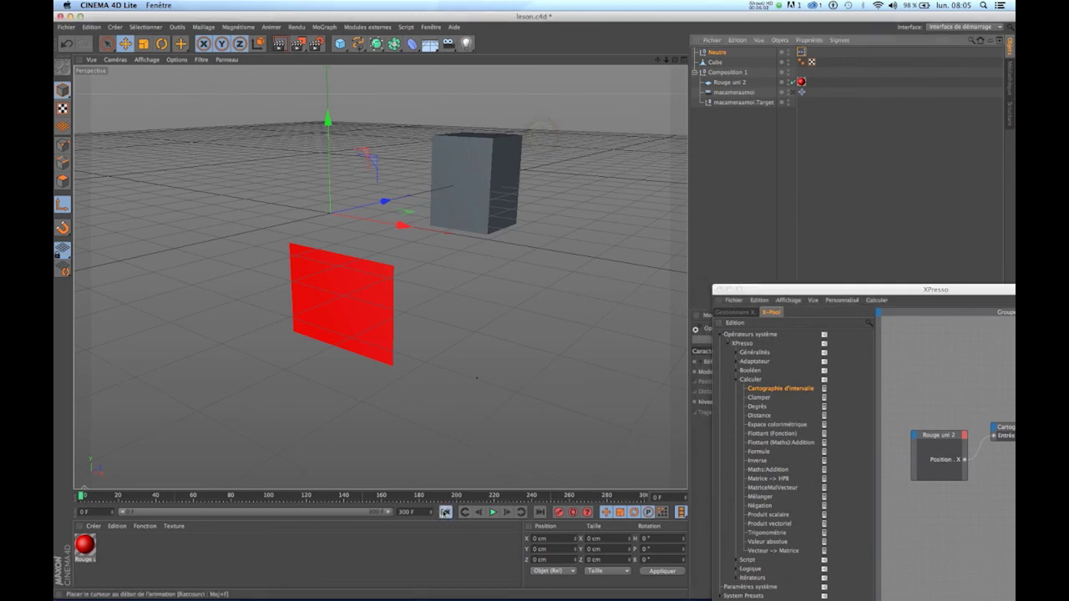
{"action": "left_click", "coordinate": [492, 511]}
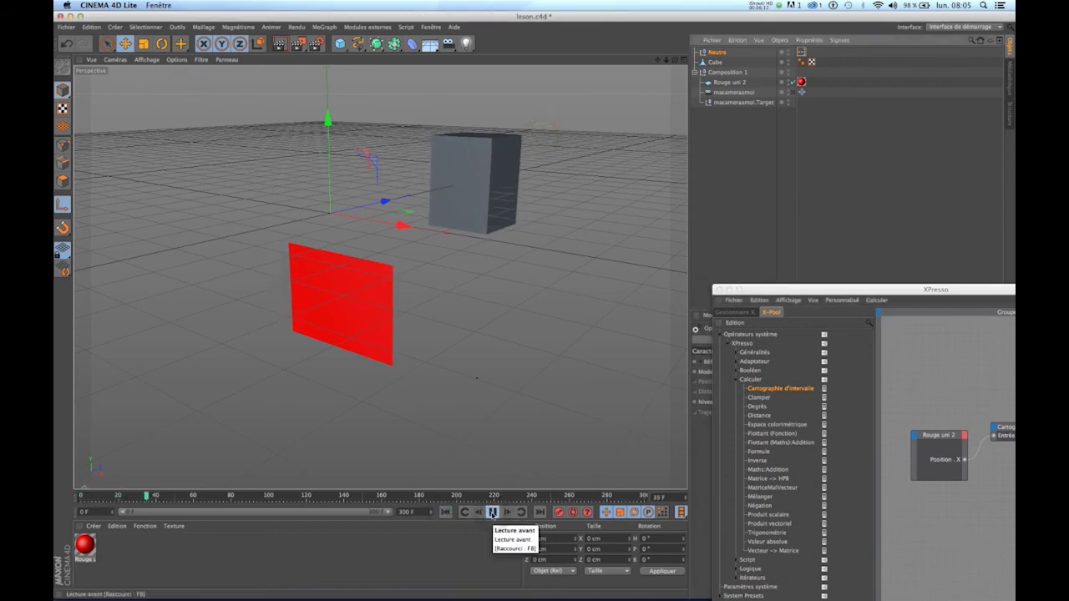
{"action": "left_click", "coordinate": [492, 511]}
{"action": "left_click", "coordinate": [446, 512]}
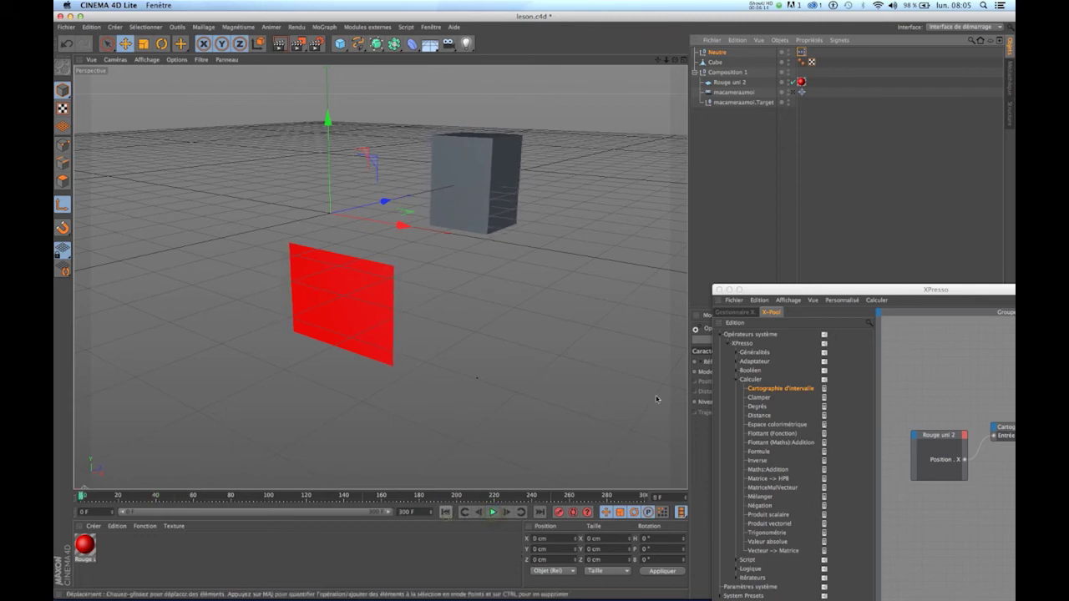
{"action": "left_click_drag", "start_coordinate": [775, 289], "coordinate": [605, 189]}
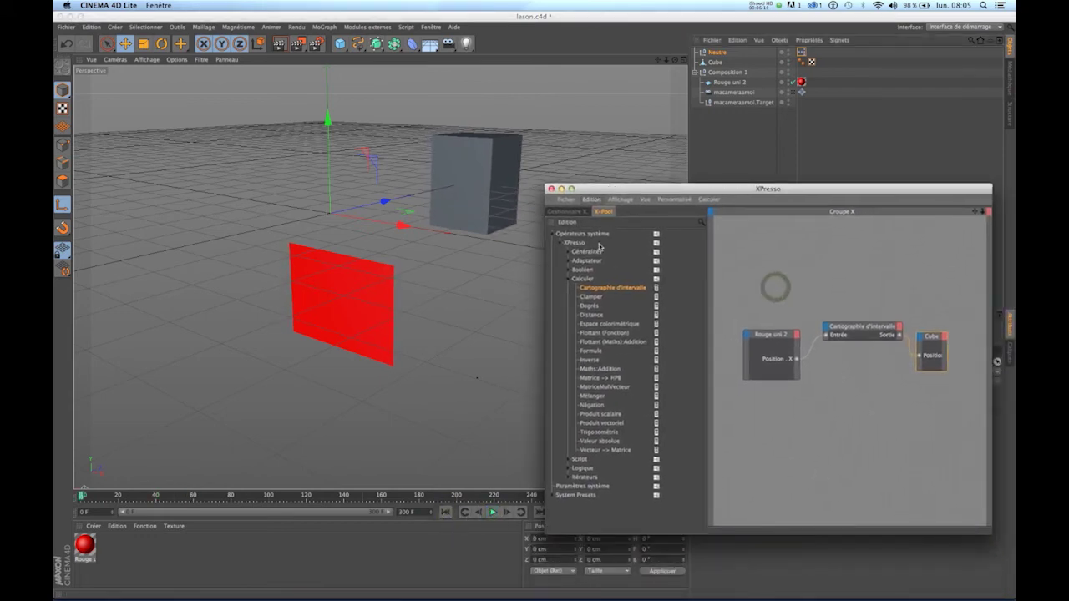
Remove the connection to the Cube node and delete its Position . X port
{"action": "right_click", "coordinate": [920, 359]}
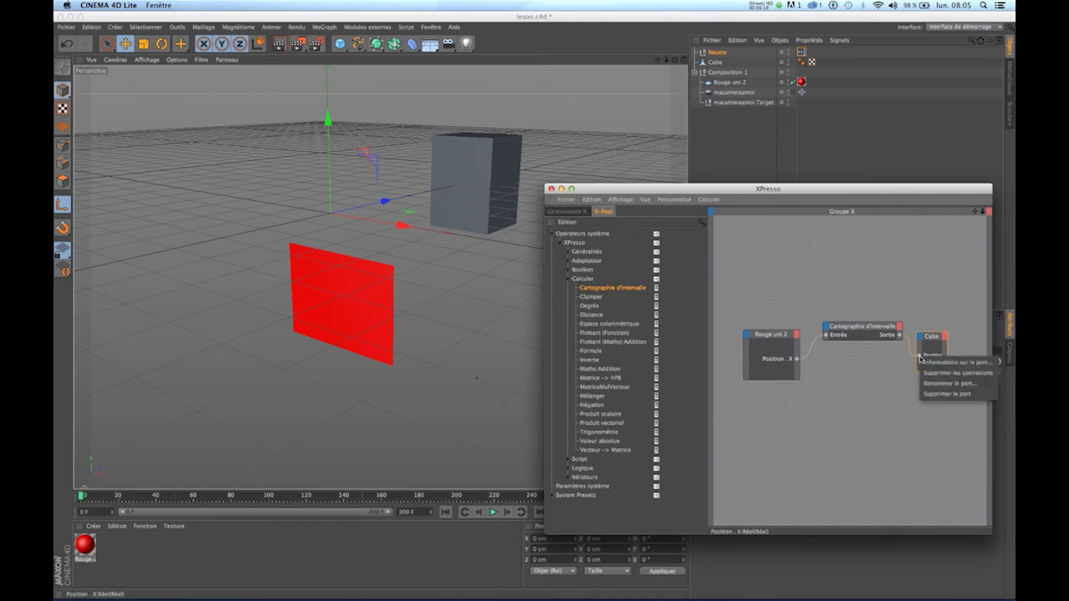
{"action": "left_click", "coordinate": [938, 373]}
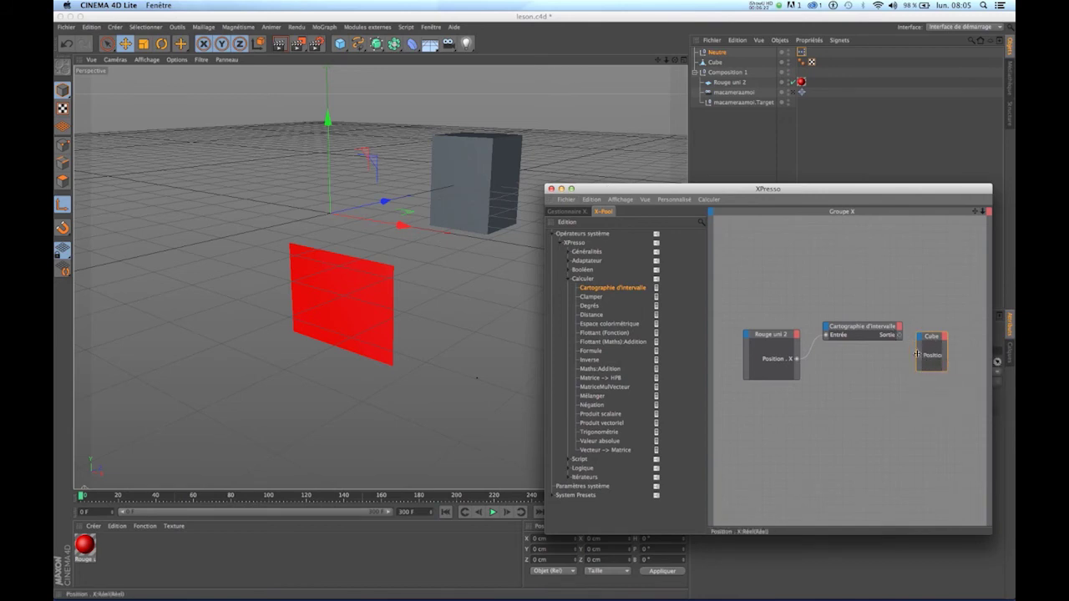
{"action": "right_click", "coordinate": [920, 359]}
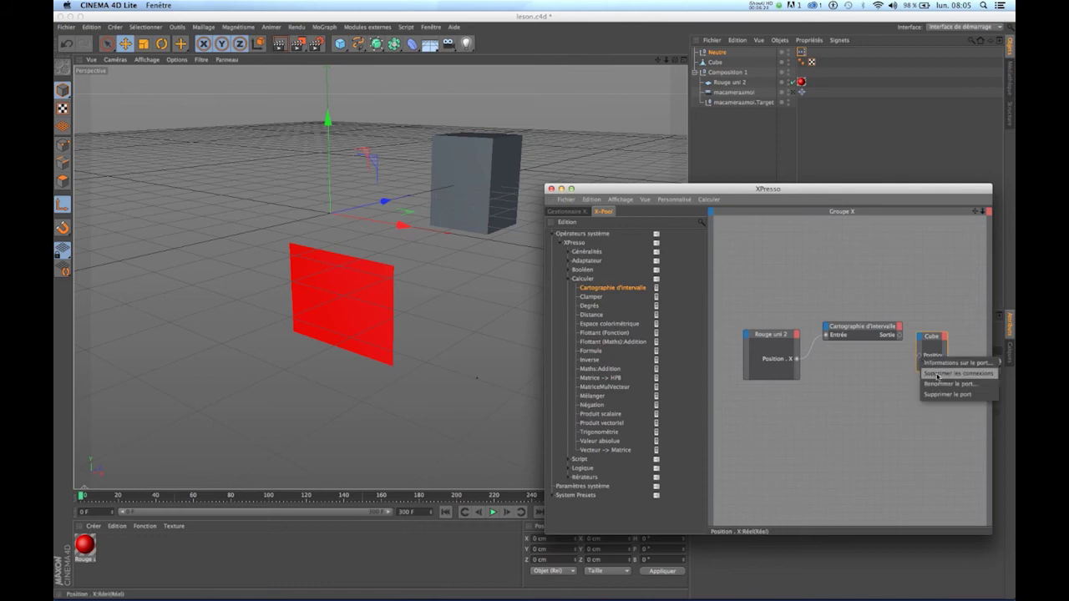
{"action": "left_click", "coordinate": [938, 374]}
{"action": "right_click", "coordinate": [923, 359]}
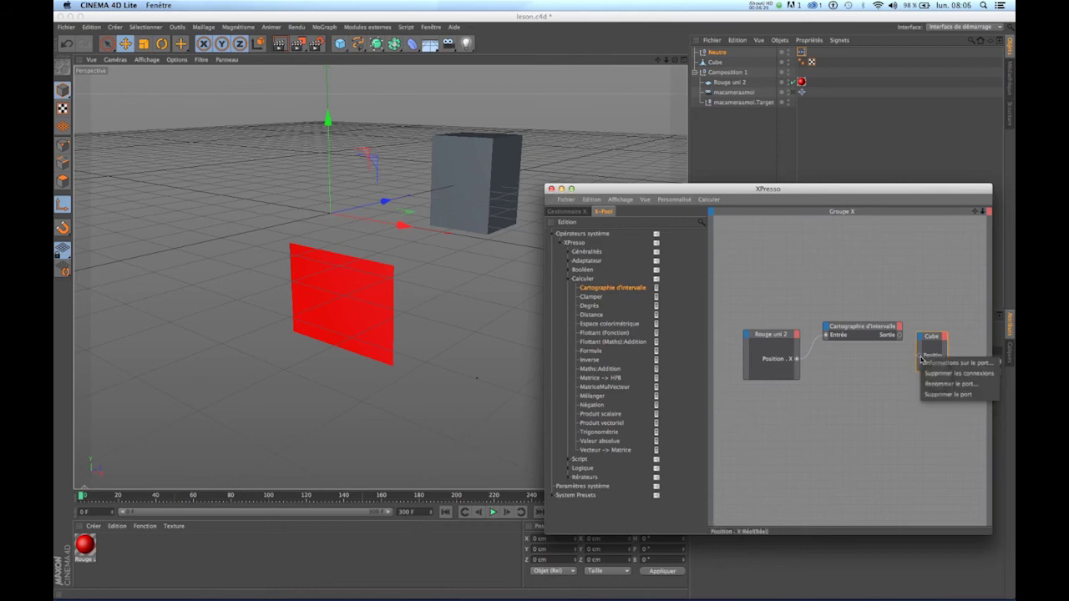
{"action": "left_click", "coordinate": [938, 393]}
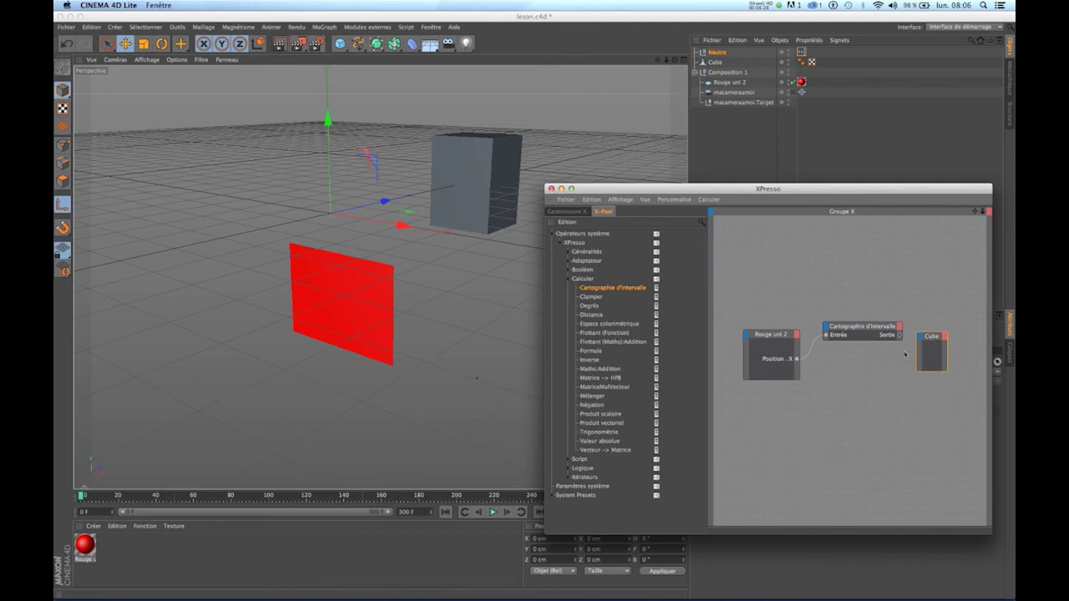
{"action": "left_click_drag", "start_coordinate": [903, 339], "coordinate": [936, 365]}
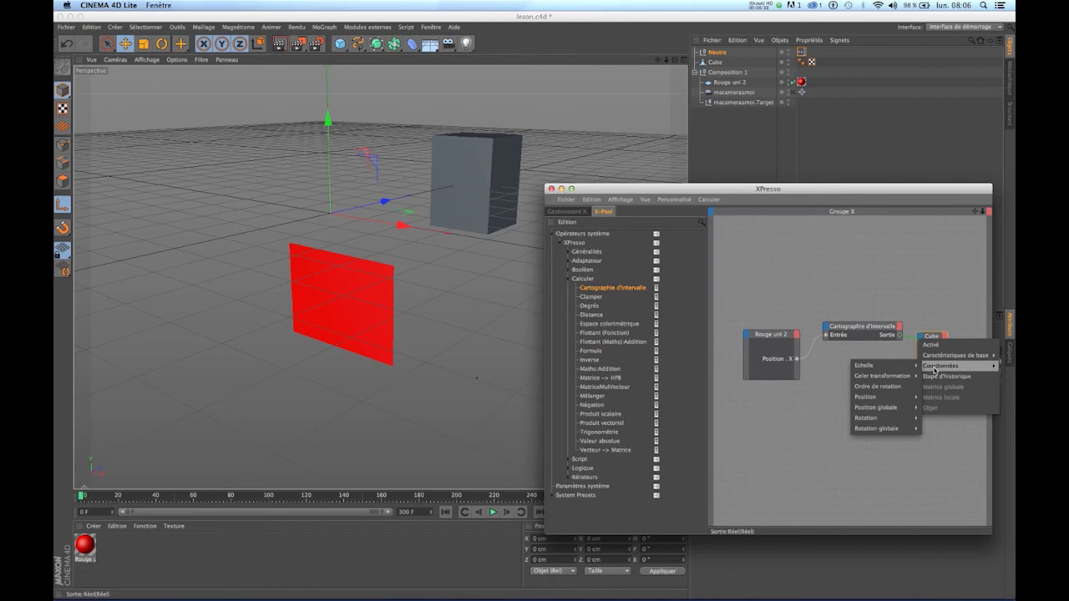
{"action": "left_click_drag", "start_coordinate": [923, 367], "coordinate": [944, 378]}
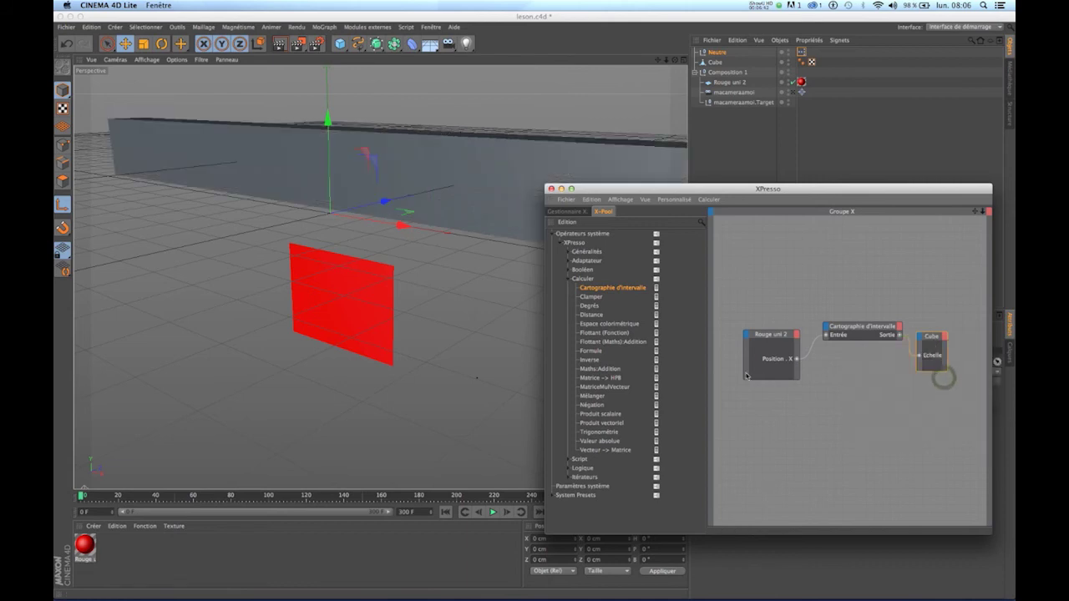
{"action": "right_click", "coordinate": [919, 357]}
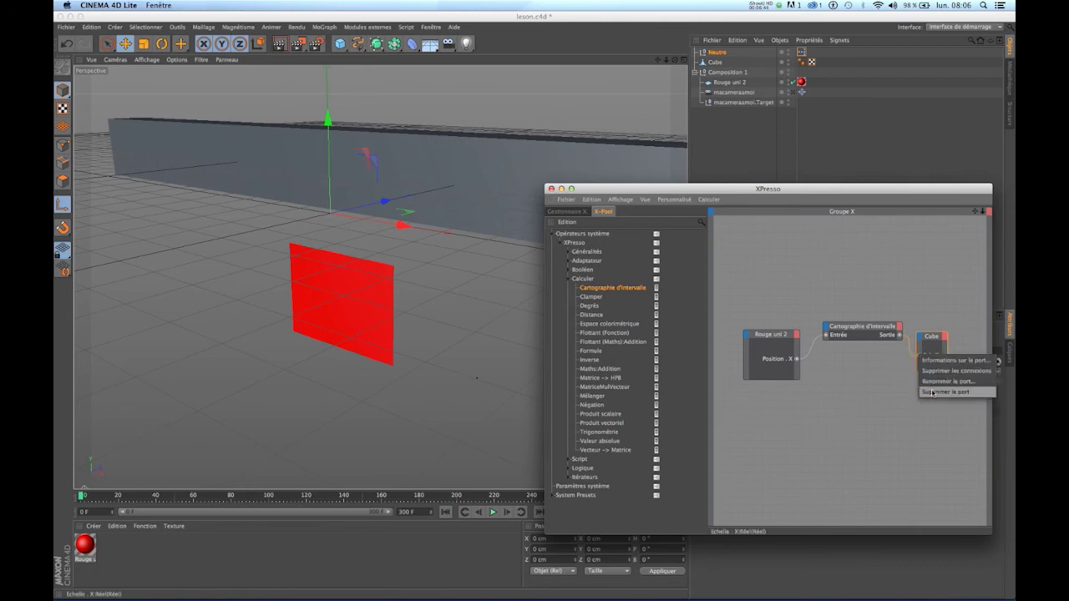
{"action": "left_click", "coordinate": [932, 392]}
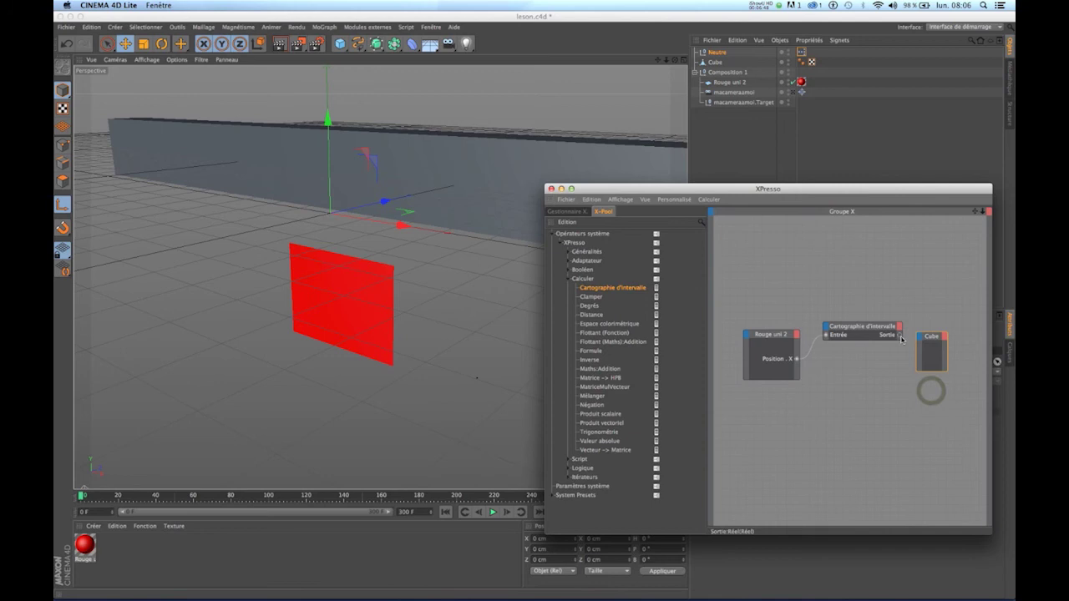
Connect the Sortie port of Cartographie d'intervalle to an Echelle . Y input on the Cube node
{"action": "left_click", "coordinate": [919, 337]}
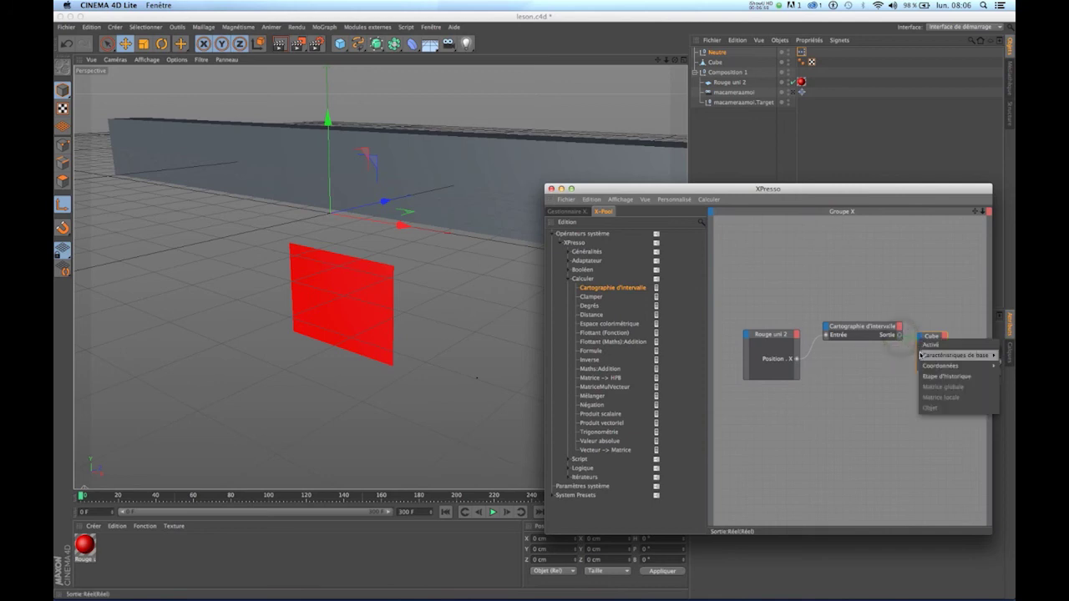
{"action": "mouse_move", "coordinate": [931, 359]}
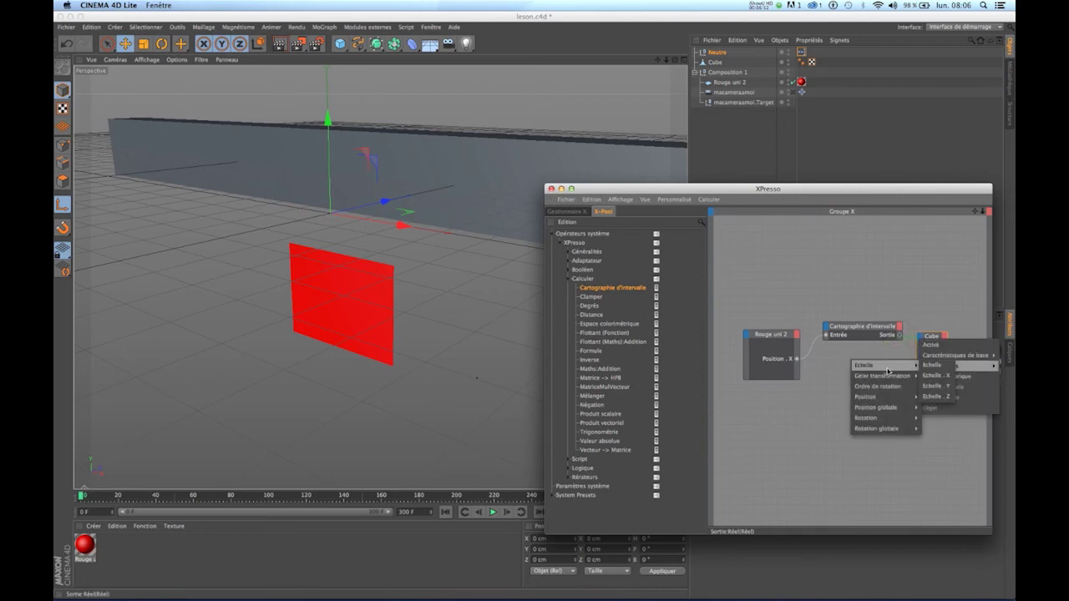
{"action": "left_click", "coordinate": [935, 384]}
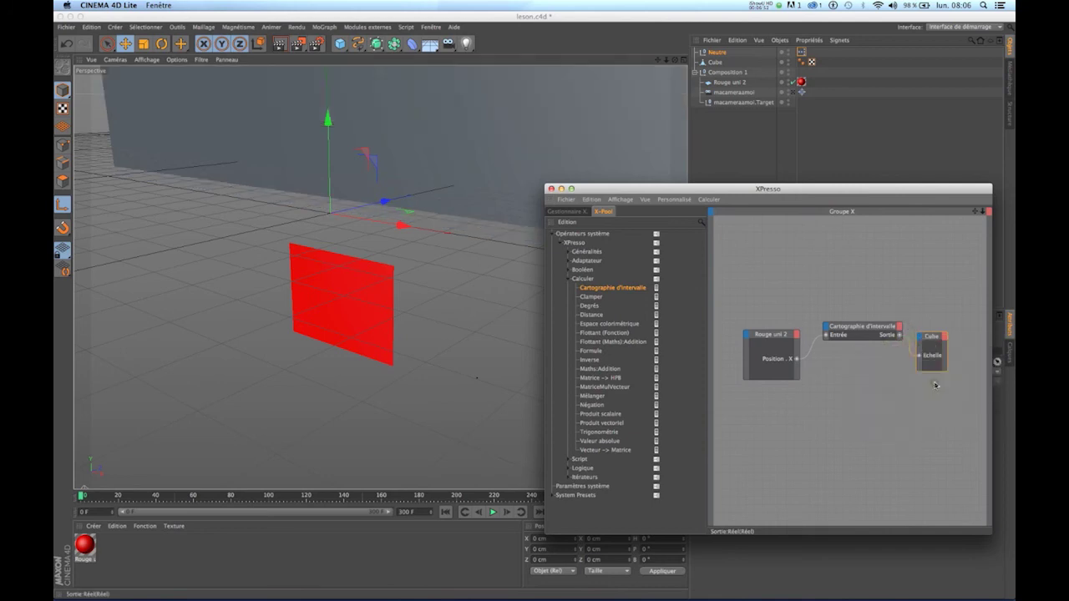
Close the XPresso editor and play the animation with the whole scaled cube in view, returning to the first frame
{"action": "left_click", "coordinate": [550, 188]}
{"action": "scroll", "coordinate": [388, 325], "scroll_direction": "down", "scroll_amount": 10}
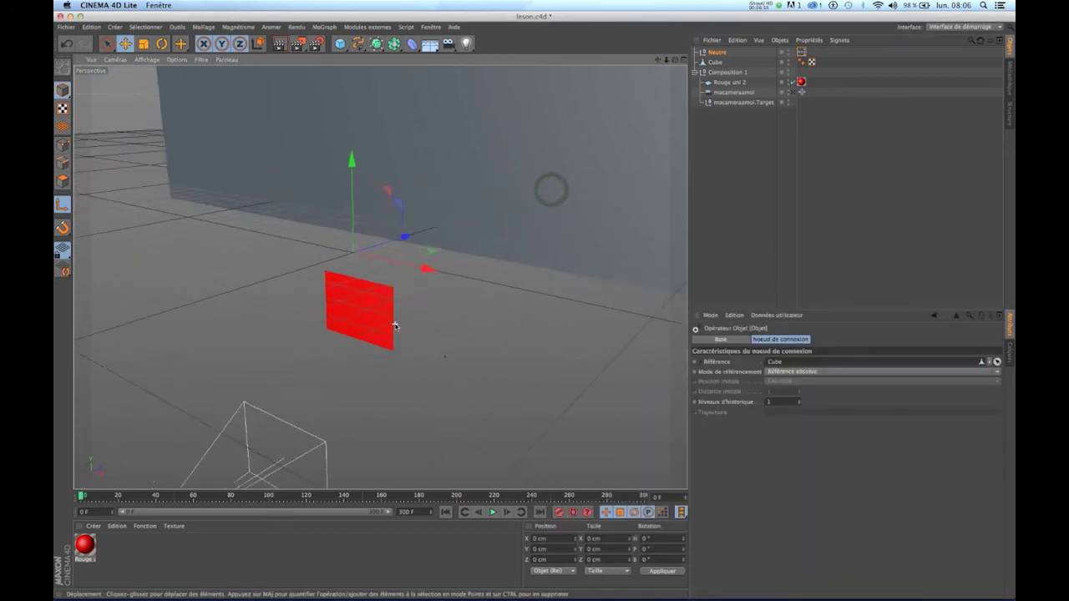
{"action": "scroll", "coordinate": [380, 277], "scroll_direction": "up", "scroll_amount": 10}
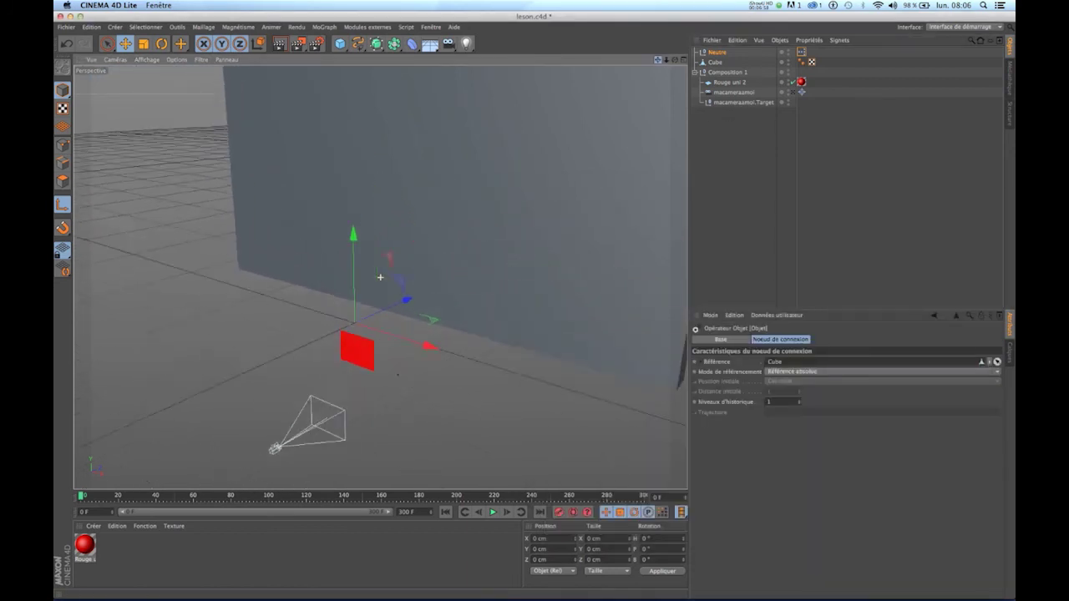
{"action": "scroll", "coordinate": [380, 277], "scroll_direction": "down", "scroll_amount": 8}
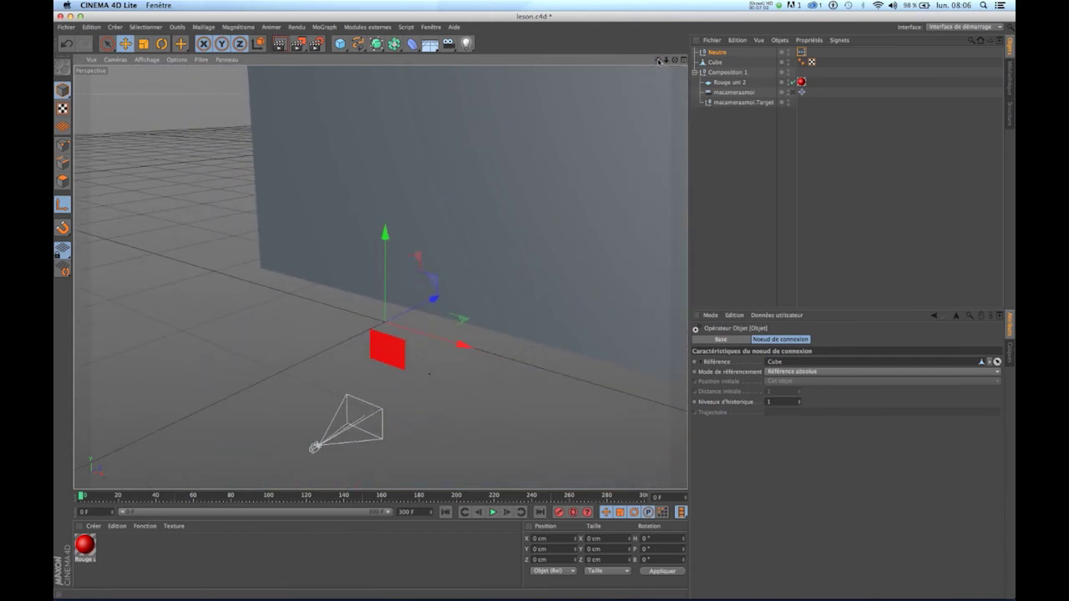
{"action": "left_click", "coordinate": [800, 53]}
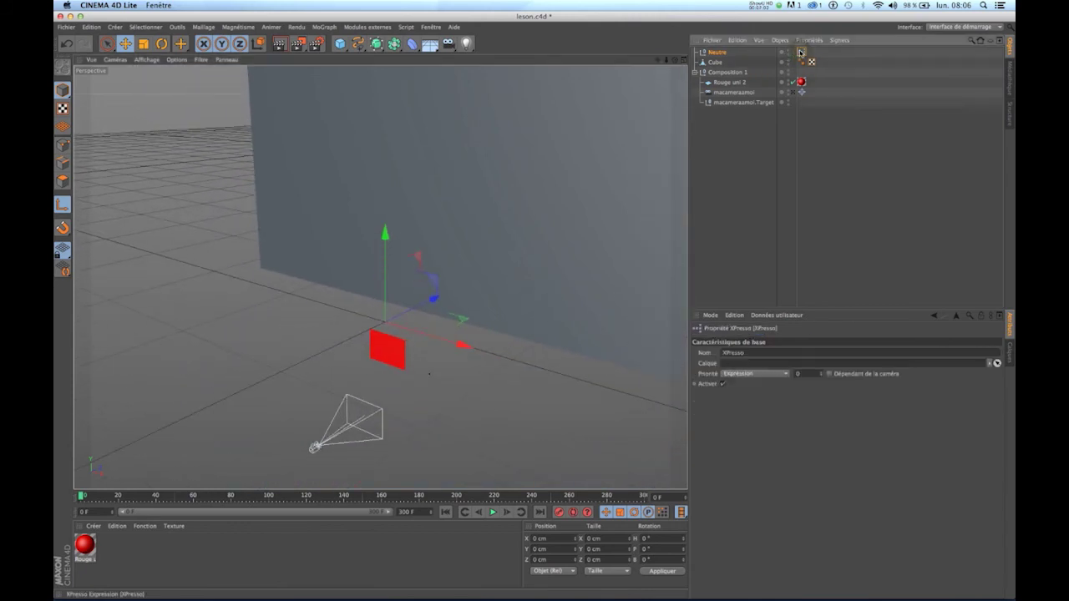
{"action": "left_click", "coordinate": [718, 53]}
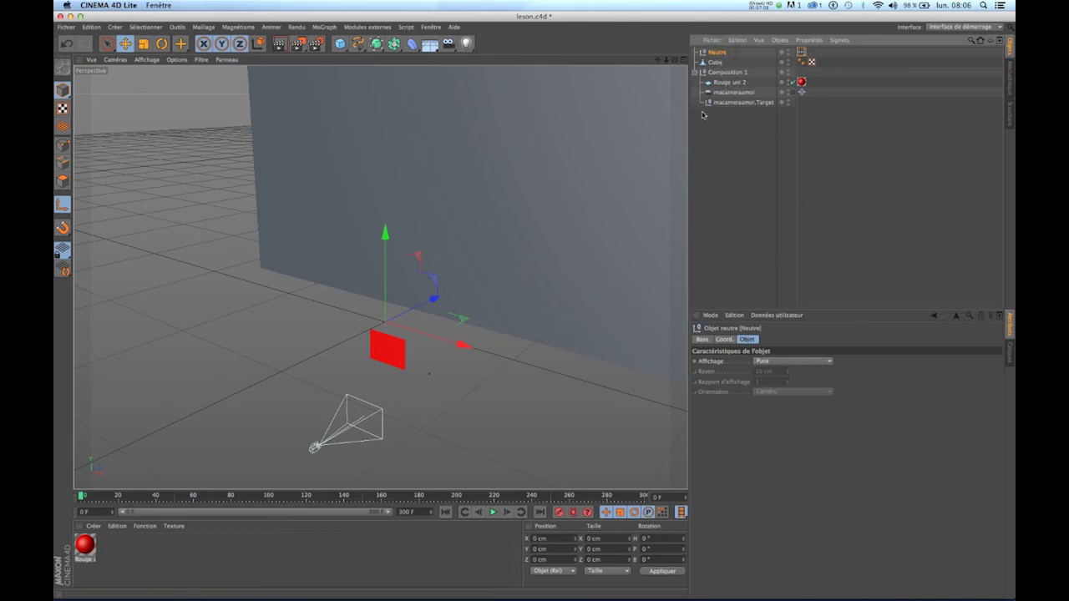
{"action": "scroll", "coordinate": [522, 217], "scroll_direction": "down", "scroll_amount": 3}
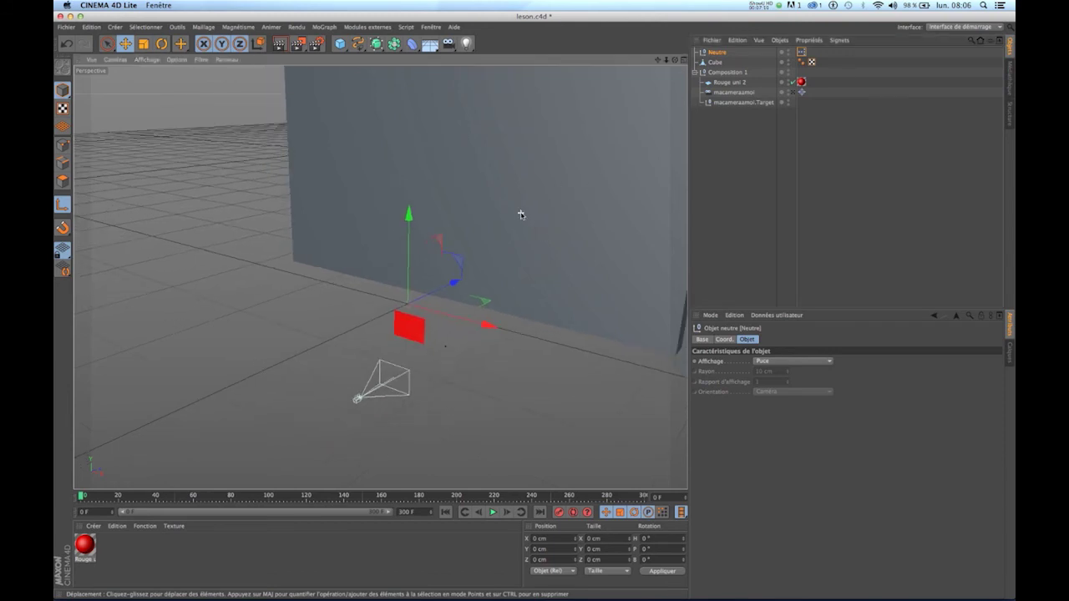
{"action": "left_click_drag", "start_coordinate": [531, 303], "coordinate": [534, 305], "text": "alt"}
{"action": "right_click_drag", "start_coordinate": [534, 305], "coordinate": [534, 305], "text": "alt"}
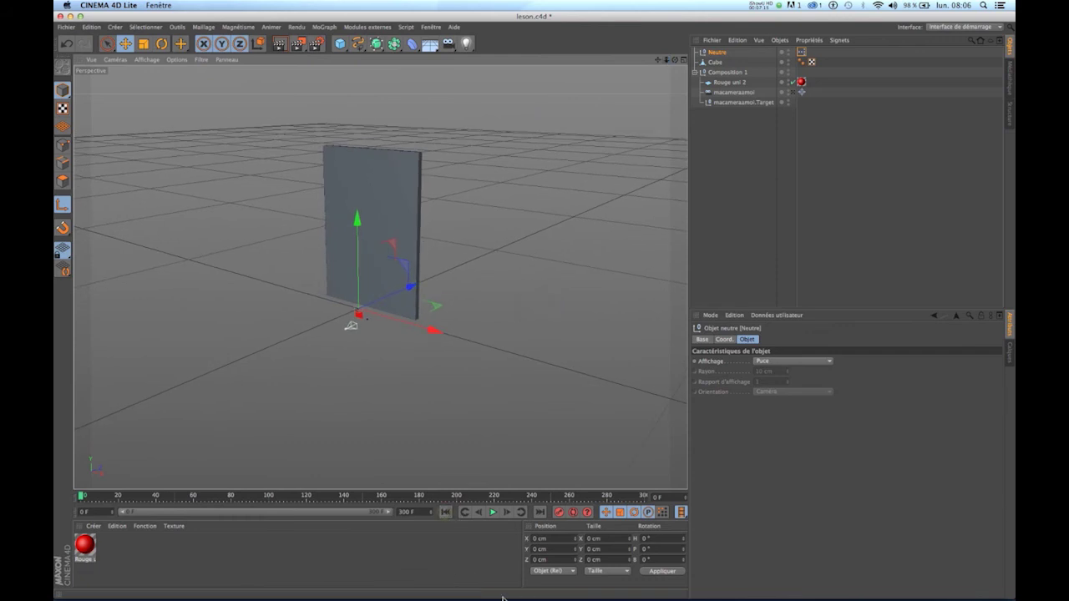
{"action": "left_click", "coordinate": [493, 512]}
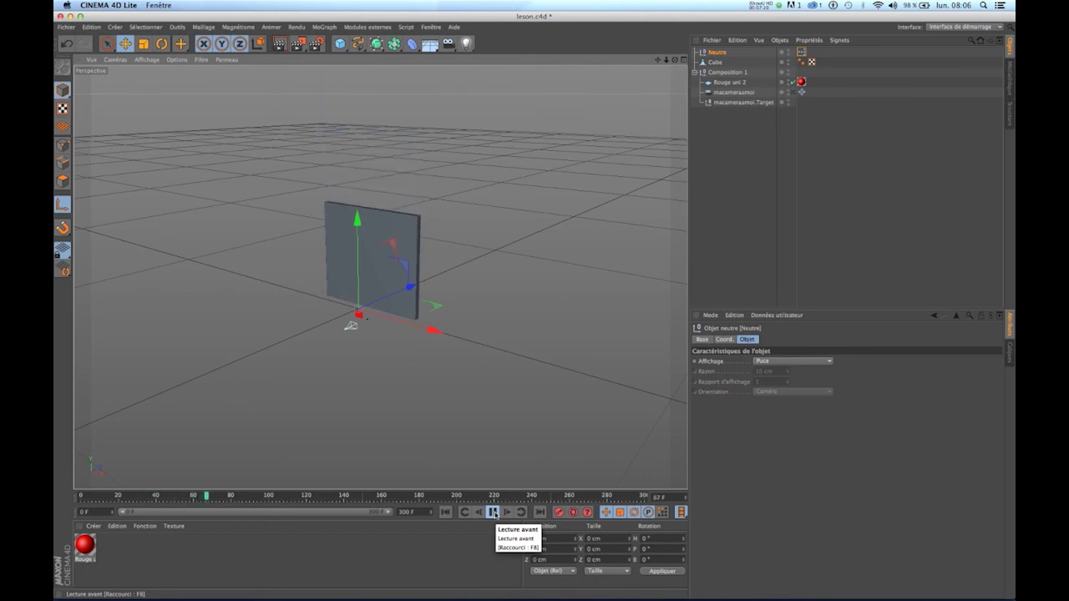
{"action": "left_click", "coordinate": [493, 512]}
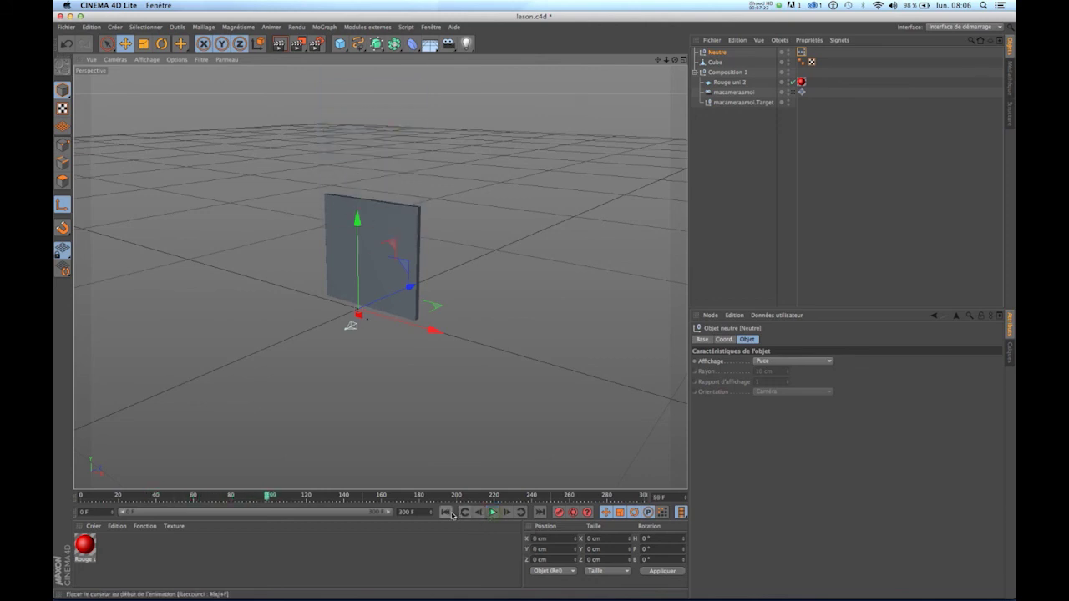
{"action": "left_click", "coordinate": [445, 512]}
Reopen the XPresso editor, set Sortie (max.) of Cartographie d'intervalle to -2, and move the editor clear of the cube
{"action": "double_click", "coordinate": [801, 52]}
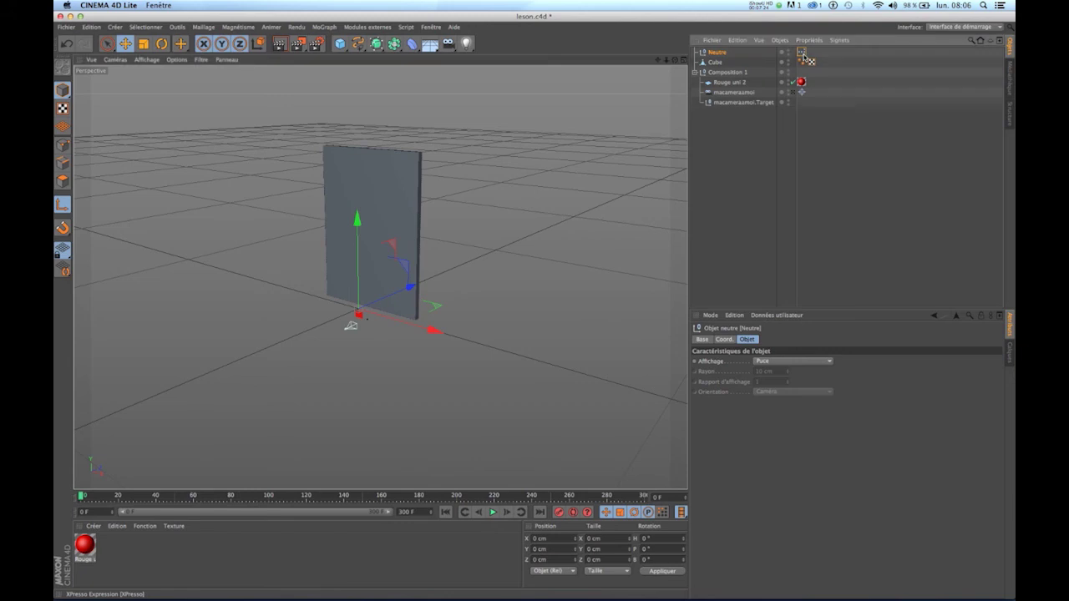
{"action": "left_click_drag", "start_coordinate": [693, 188], "coordinate": [279, 197]}
{"action": "left_click", "coordinate": [437, 335]}
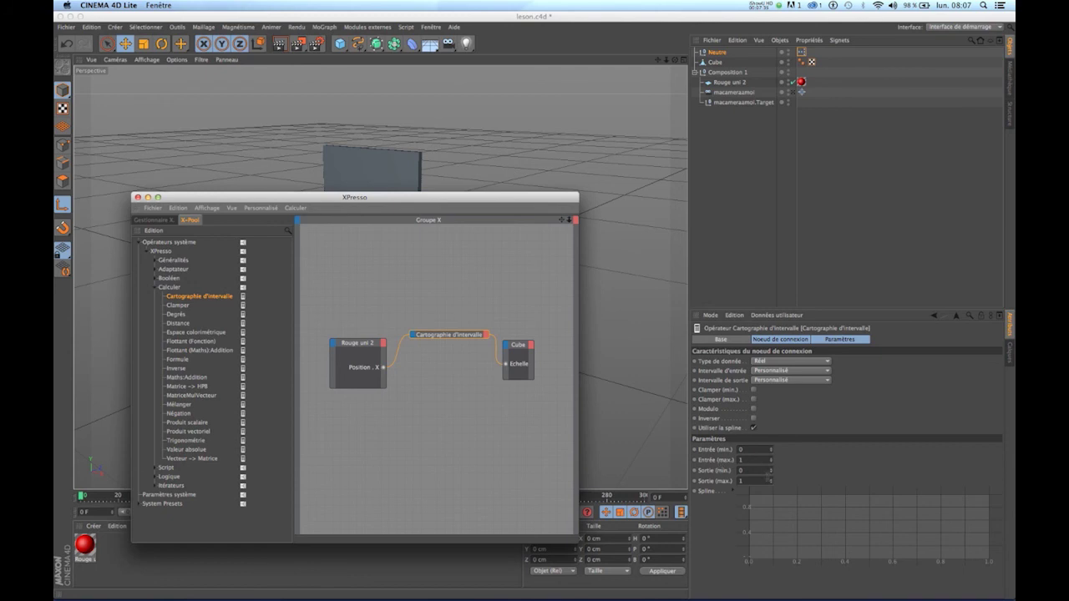
{"action": "double_click", "coordinate": [770, 484]}
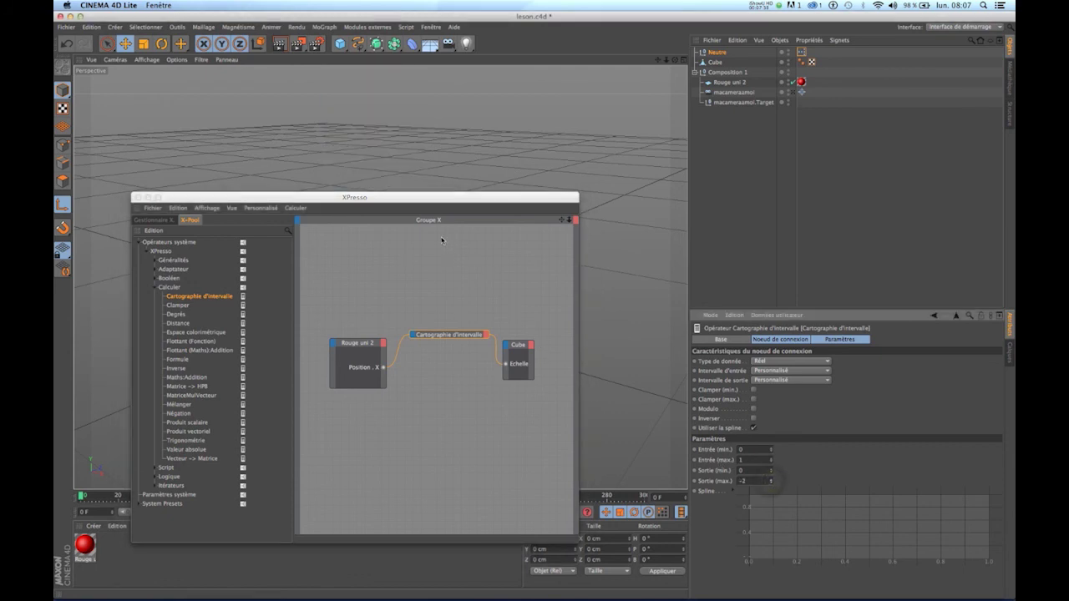
{"action": "left_click_drag", "start_coordinate": [426, 199], "coordinate": [336, 420]}
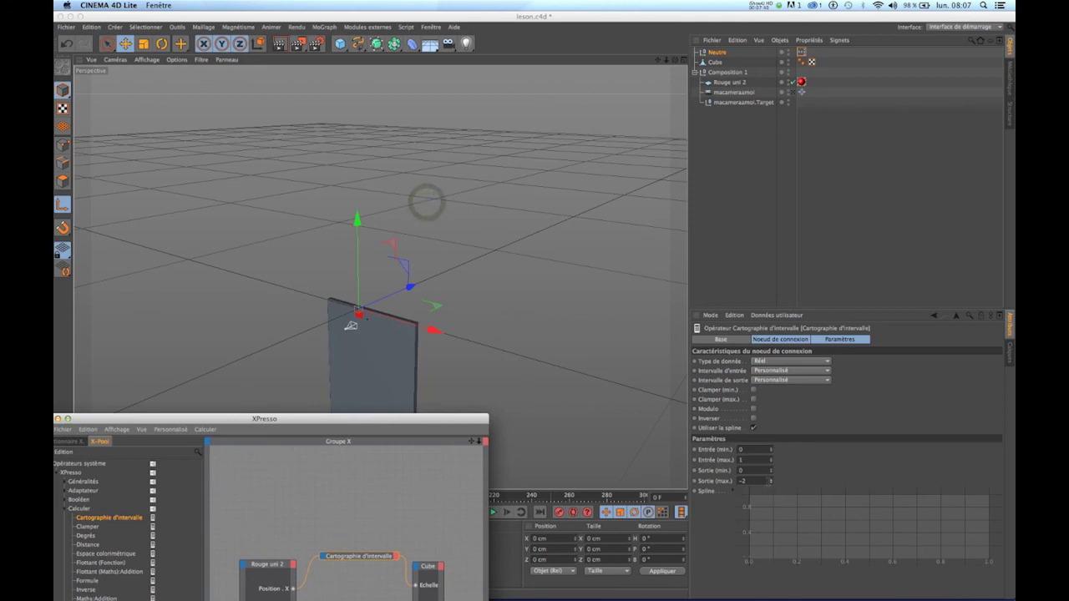
Try a Sortie (max.) of 2 on Cartographie d'intervalle, and bring the value down to 0
{"action": "double_click", "coordinate": [770, 480]}
{"action": "double_click", "coordinate": [770, 480]}
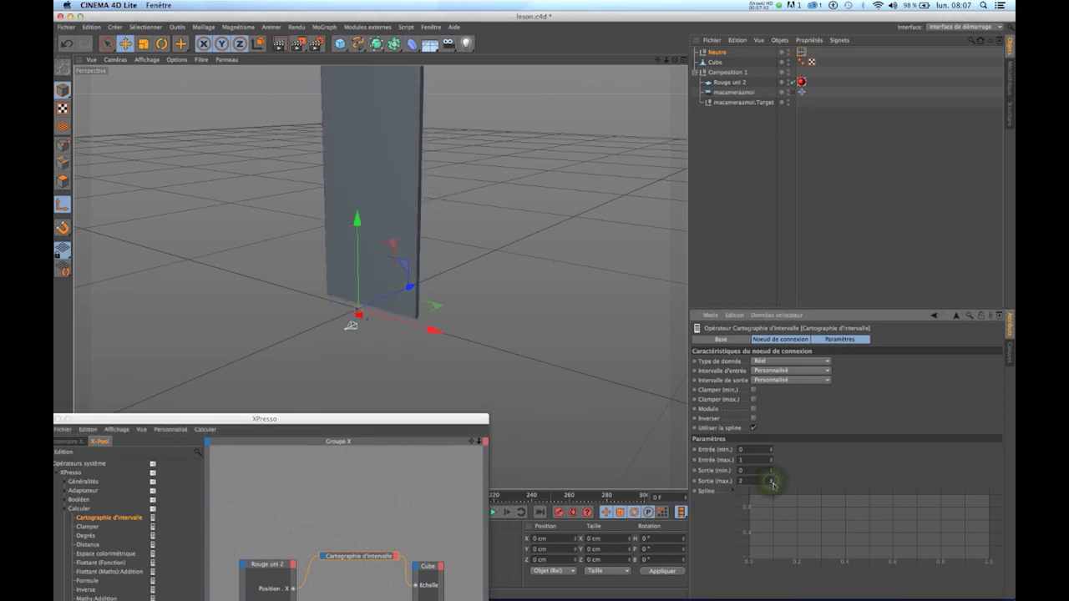
{"action": "left_click", "coordinate": [771, 483]}
{"action": "left_click", "coordinate": [771, 483]}
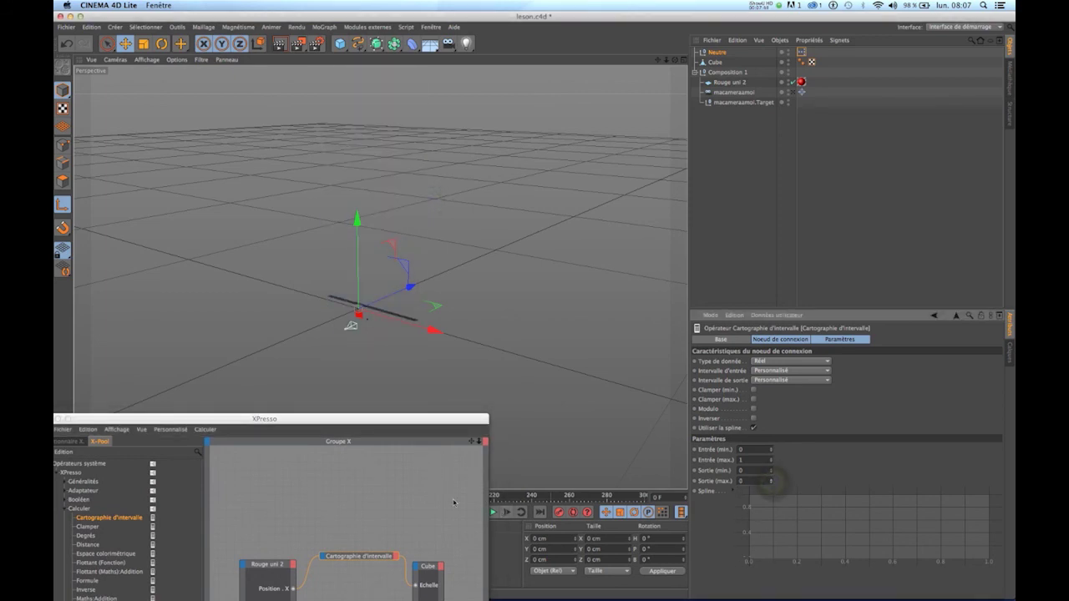
Move the XPresso editor below the timeline, play the animation briefly, and set Sortie (max.) of Cartographie d'intervalle to 1
{"action": "left_click_drag", "start_coordinate": [392, 418], "coordinate": [421, 556]}
{"action": "left_click", "coordinate": [492, 511]}
{"action": "left_click", "coordinate": [770, 479]}
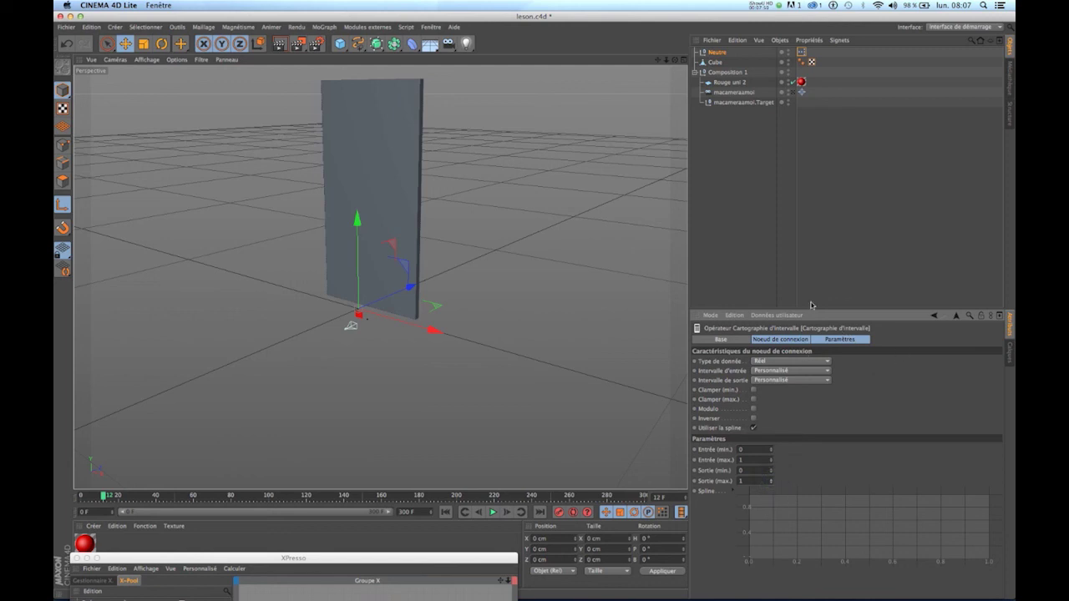
Try an input range of De 0 à 100 and an output range of De 0 à 1000, lowering Sortie (max.) to 650
{"action": "left_click", "coordinate": [783, 371]}
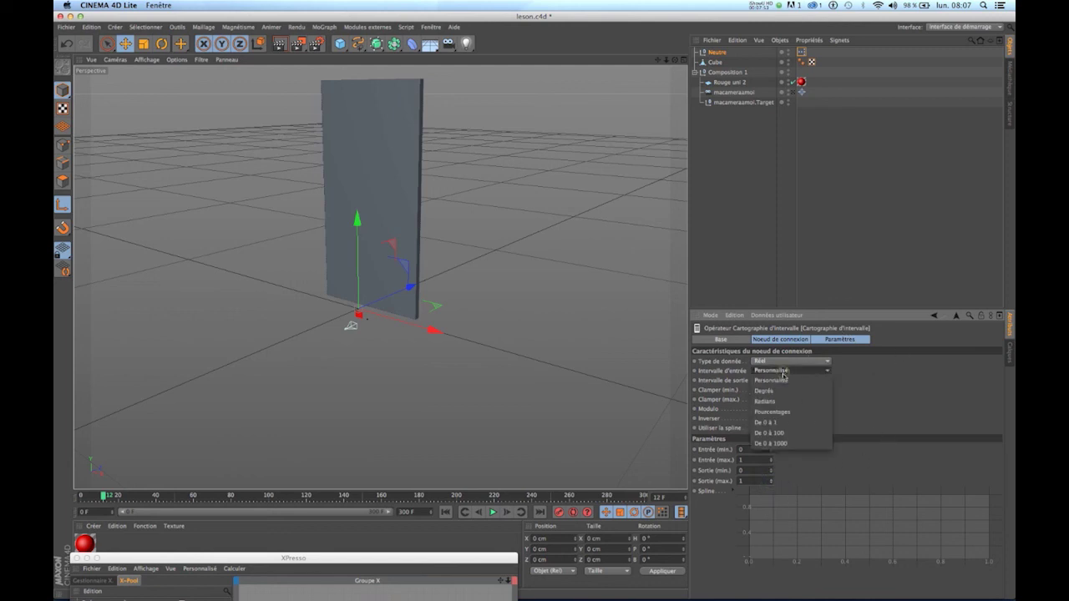
{"action": "left_click", "coordinate": [771, 433]}
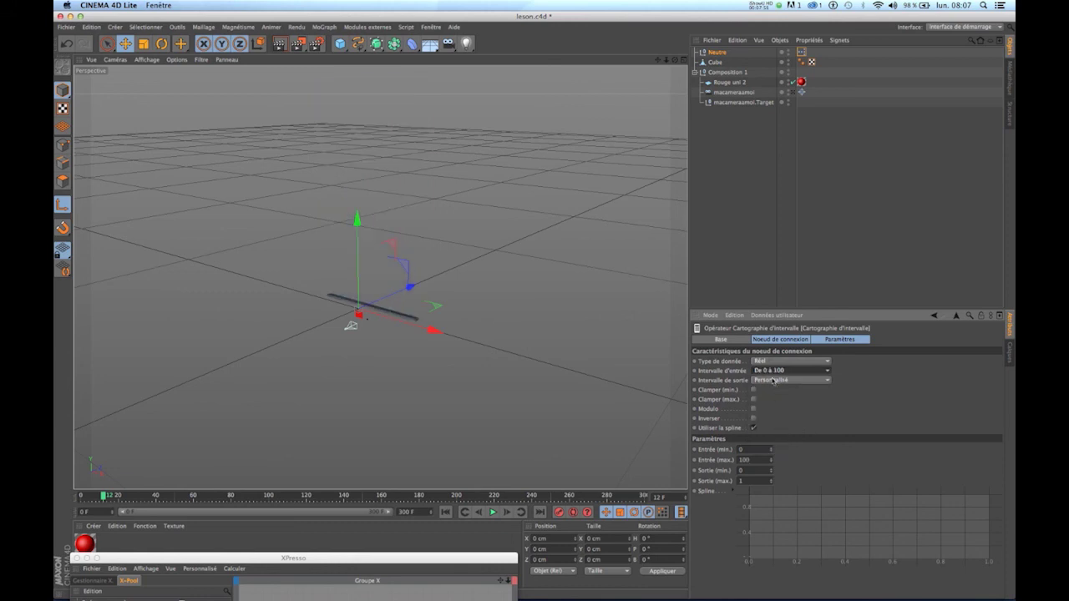
{"action": "left_click", "coordinate": [773, 381]}
{"action": "left_click", "coordinate": [775, 451]}
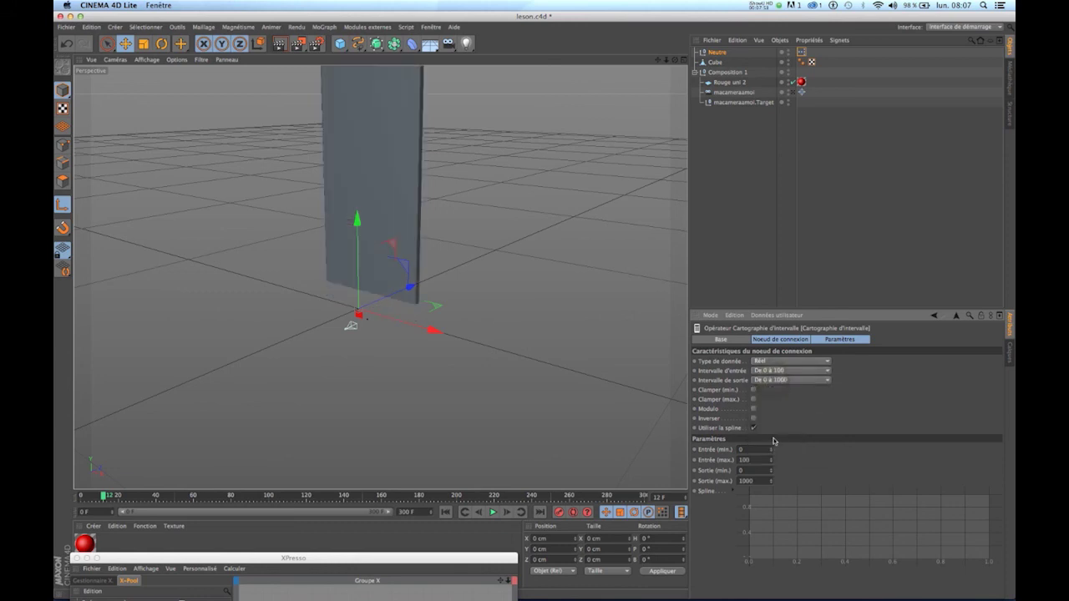
{"action": "left_click_drag", "start_coordinate": [771, 484], "coordinate": [769, 422]}
Set the mapper's input range to De 0 à 1000, its output range to De 0 à 100, and Sortie (max.) to 167
{"action": "left_click", "coordinate": [782, 371]}
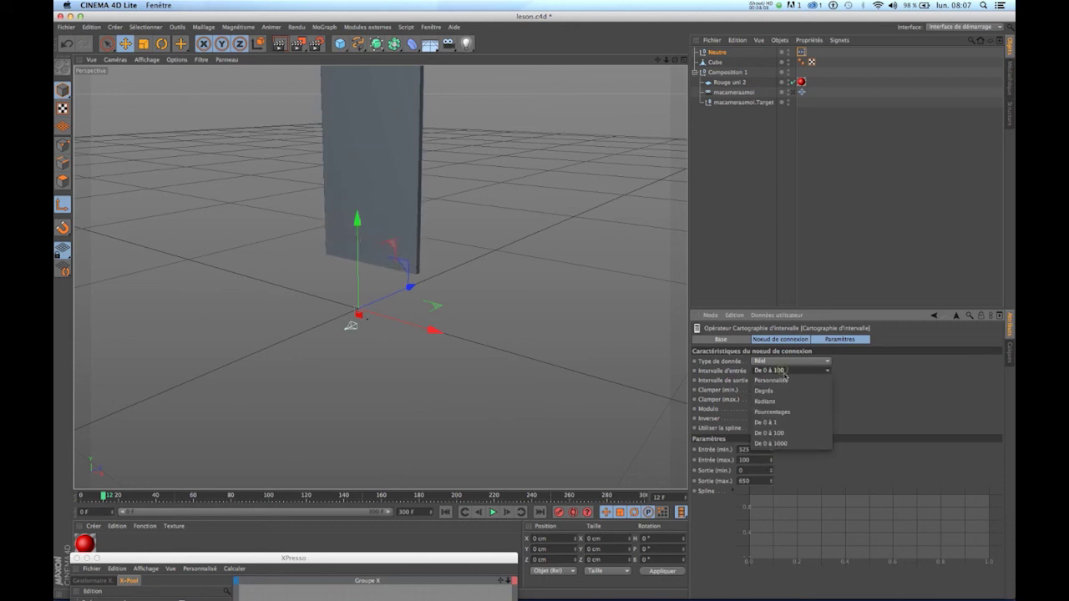
{"action": "left_click", "coordinate": [784, 448]}
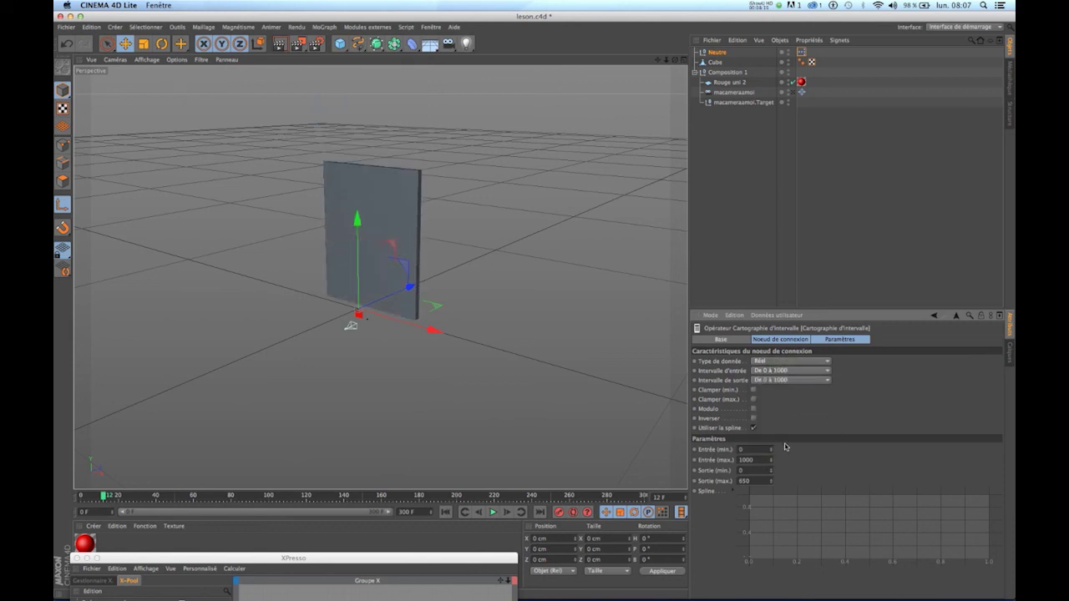
{"action": "left_click", "coordinate": [755, 381]}
{"action": "left_click", "coordinate": [780, 441]}
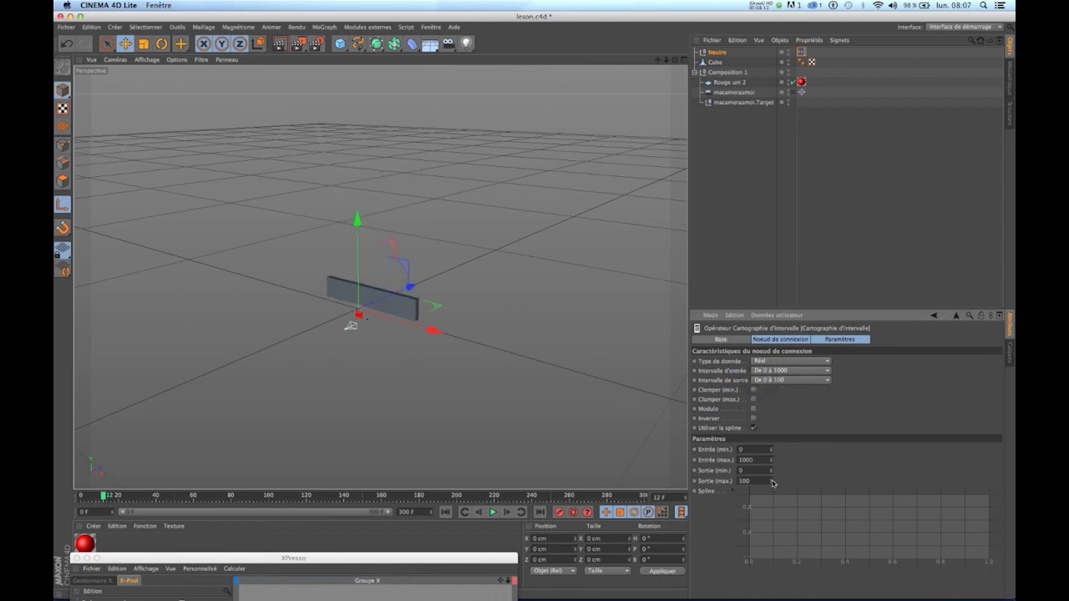
{"action": "left_click_drag", "start_coordinate": [772, 487], "coordinate": [770, 477]}
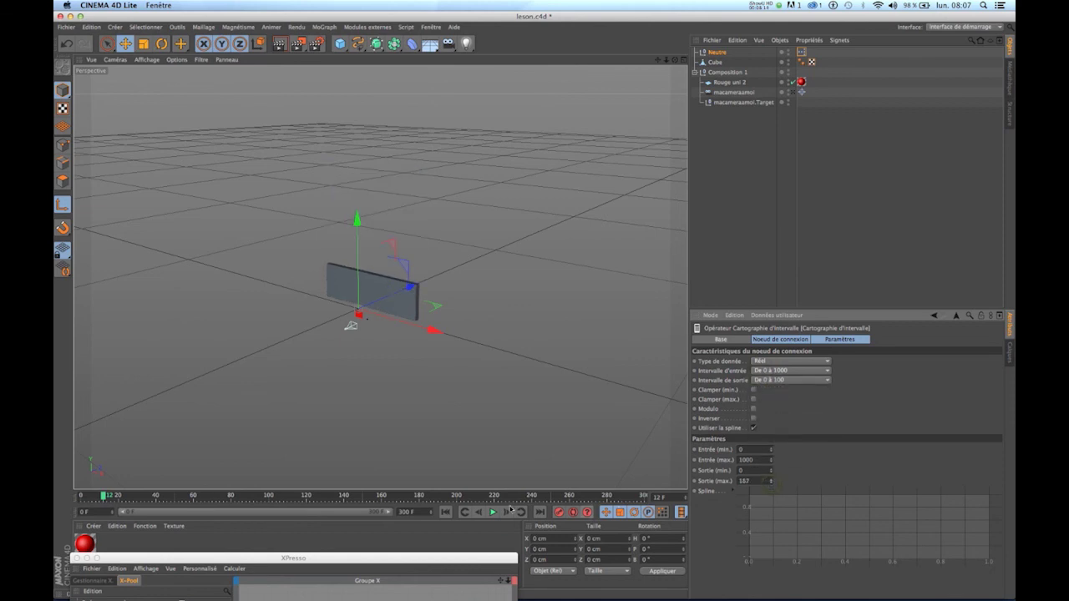
Play the animation from the first frame to check the cube's scaling, and stop it
{"action": "left_click", "coordinate": [445, 512]}
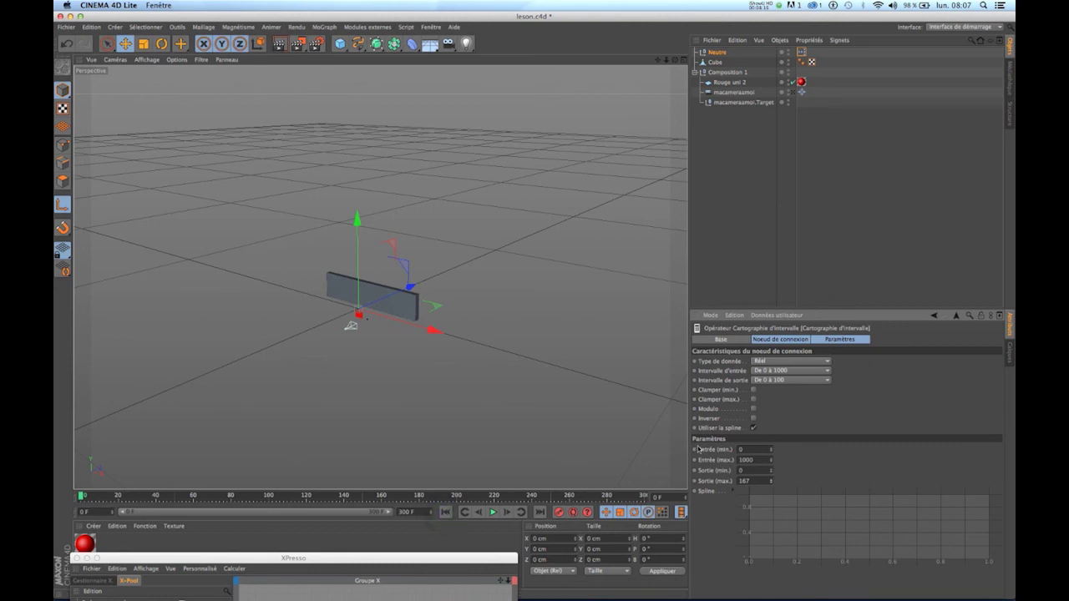
{"action": "left_click", "coordinate": [493, 512]}
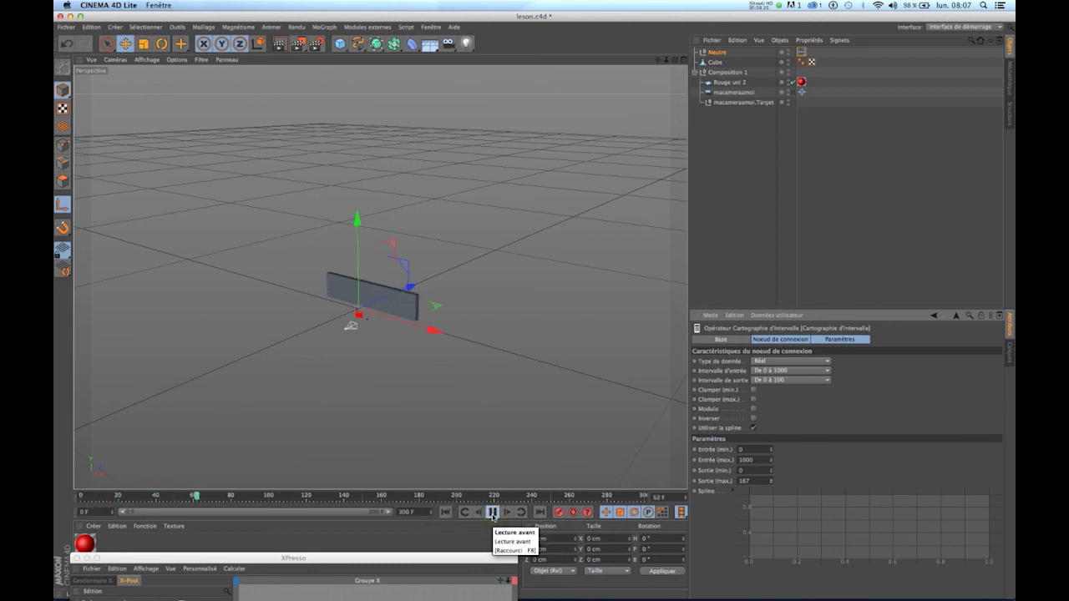
{"action": "left_click", "coordinate": [493, 513]}
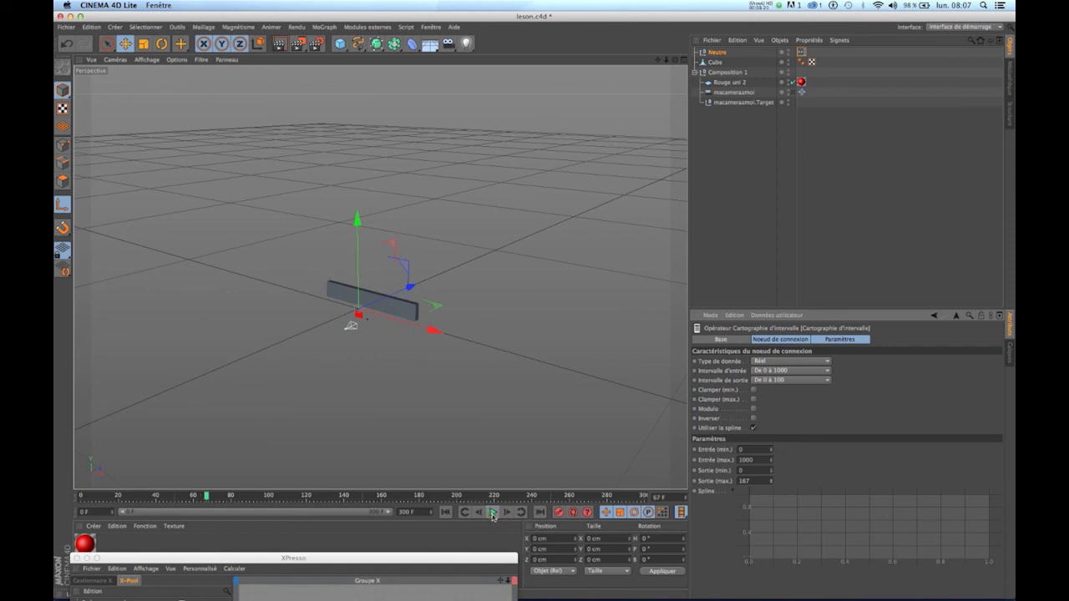
Save the leson.c4d scene and switch to Adobe After Effects
{"action": "left_click", "coordinate": [66, 27]}
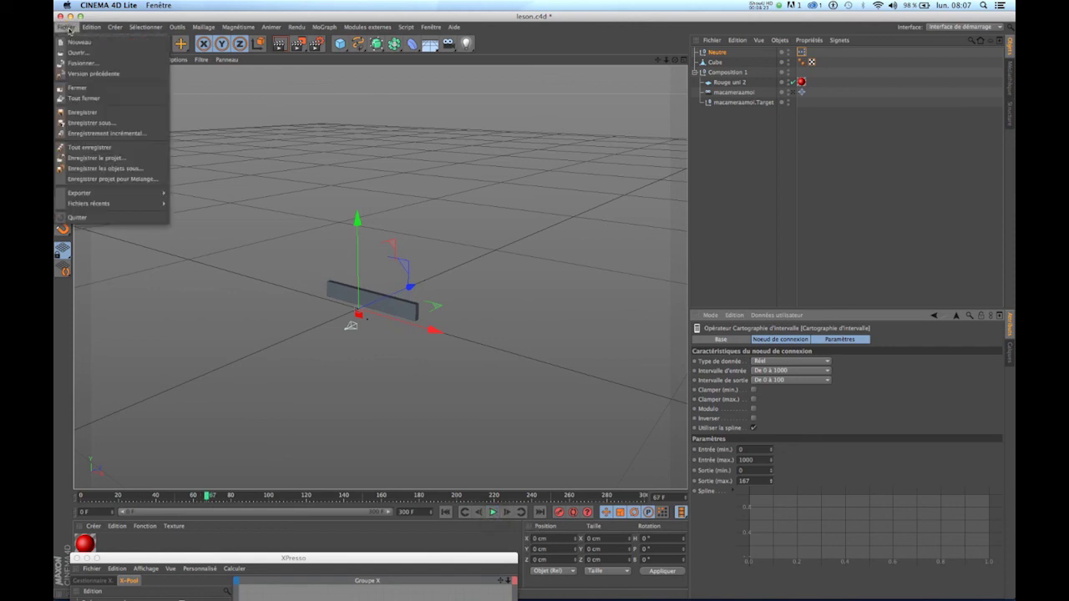
{"action": "left_click", "coordinate": [84, 112]}
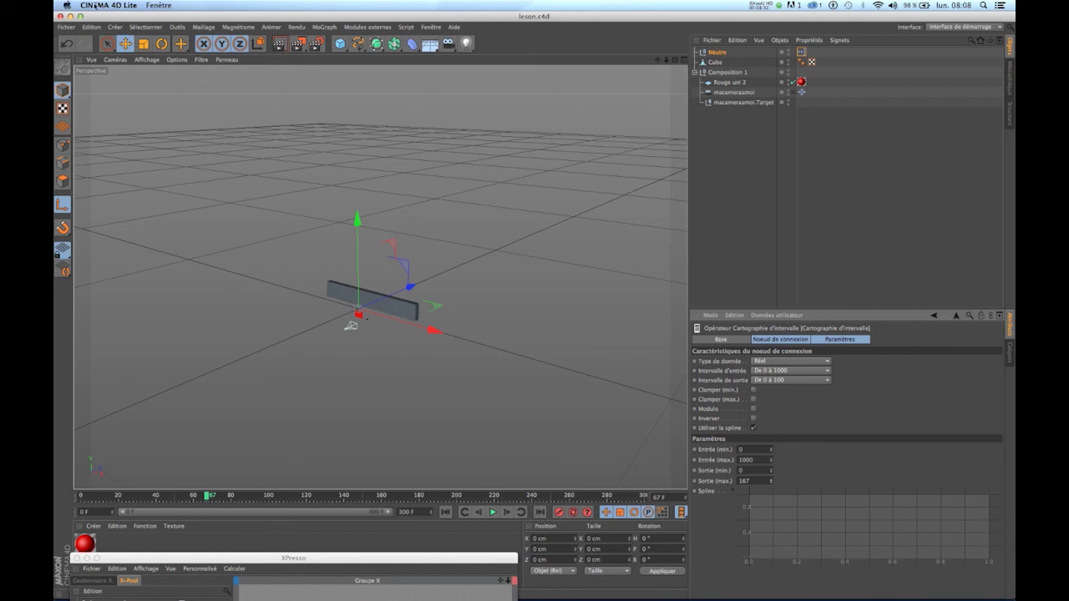
{"action": "key", "text": "super+Tab"}
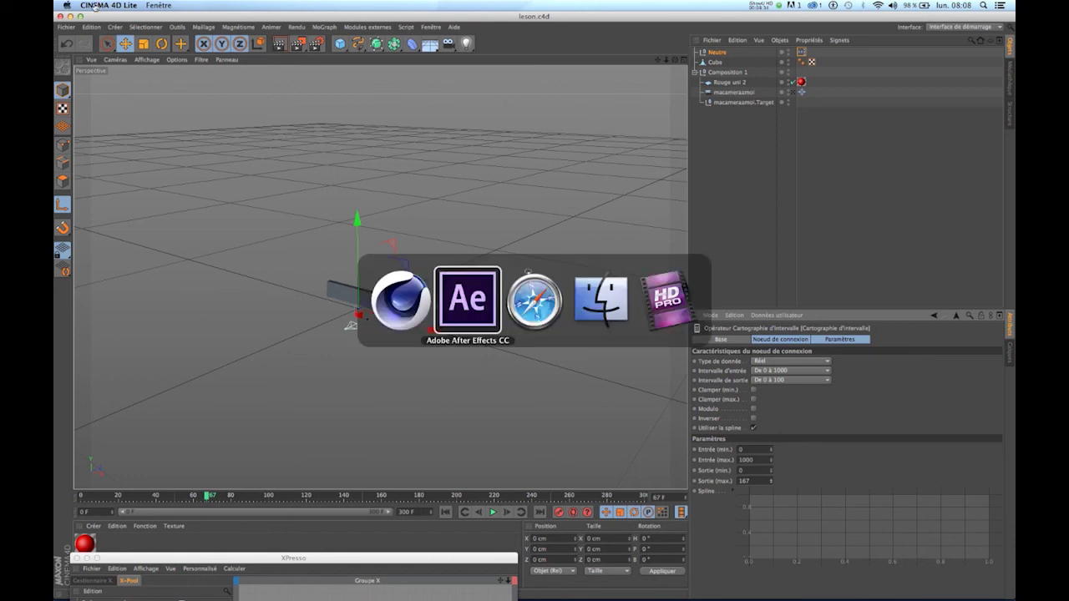
{"action": "left_click", "coordinate": [468, 314]}
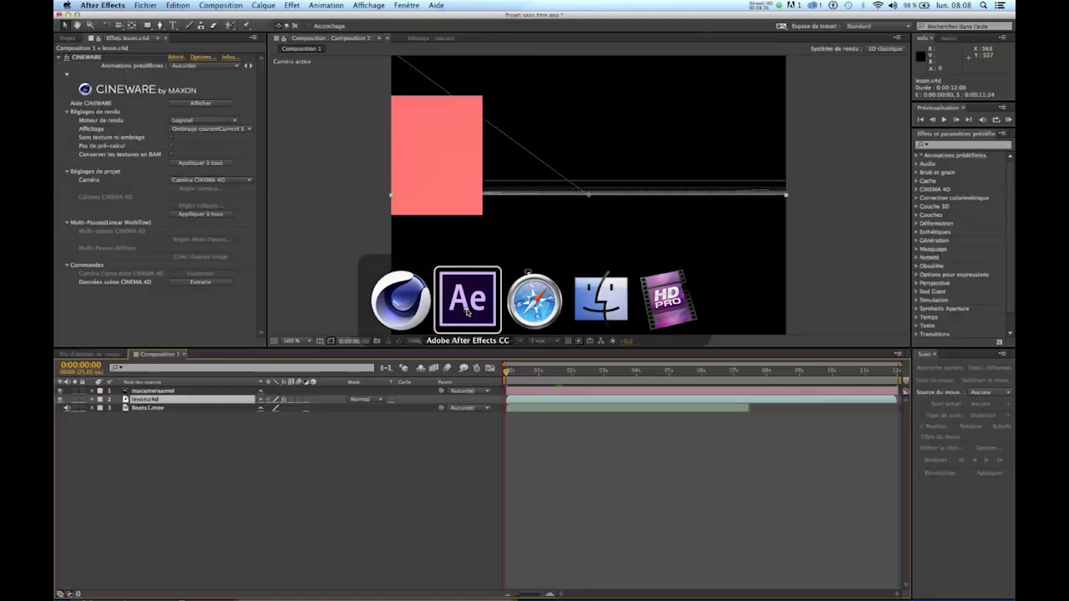
Preview Composition 1 from its first frame with the updated leson.c4d layer
{"action": "mouse_move", "coordinate": [505, 374]}
{"action": "left_mouse_down"}
{"action": "mouse_move", "coordinate": [545, 375]}
{"action": "mouse_move", "coordinate": [503, 374]}
{"action": "left_mouse_up"}
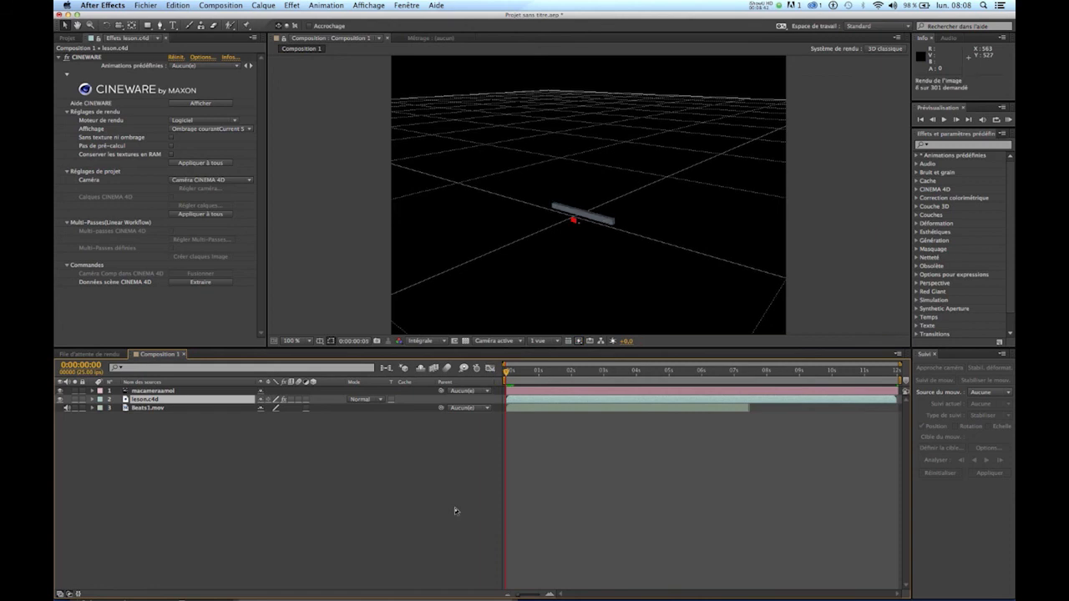
{"action": "key", "text": "space"}
{"action": "key", "text": "space"}
{"action": "key", "text": "space"}
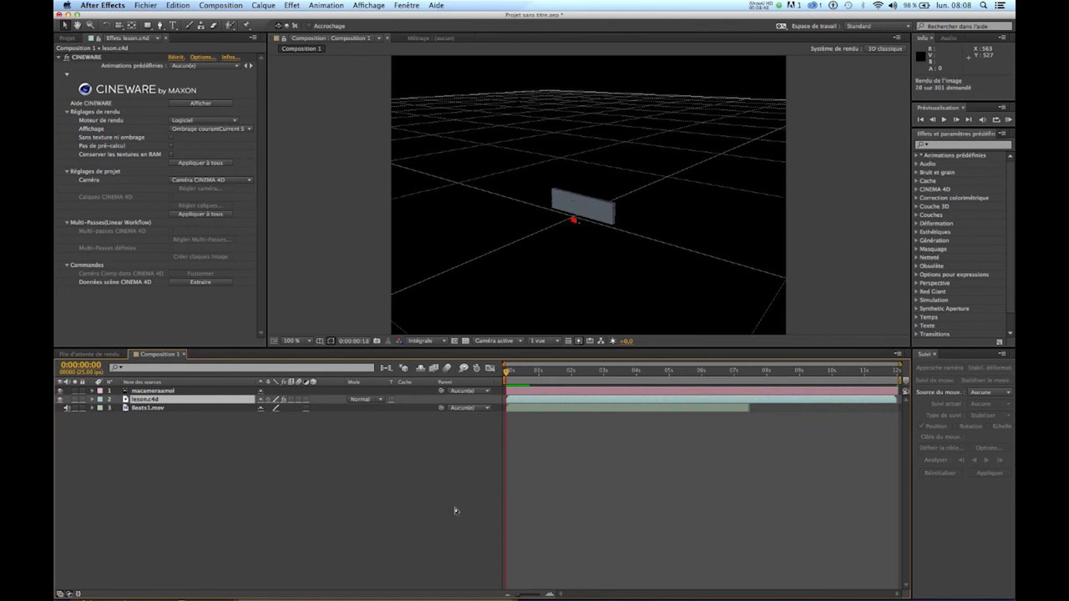